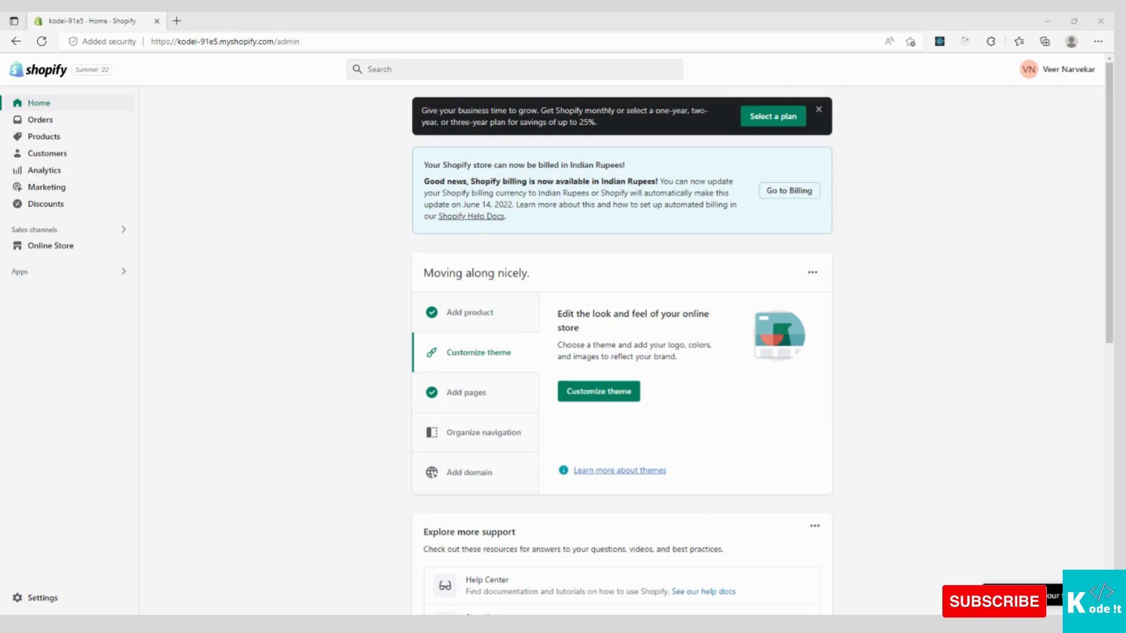
- Open the Navigation settings of the online store
{"action": "left_click", "coordinate": [49, 246]}
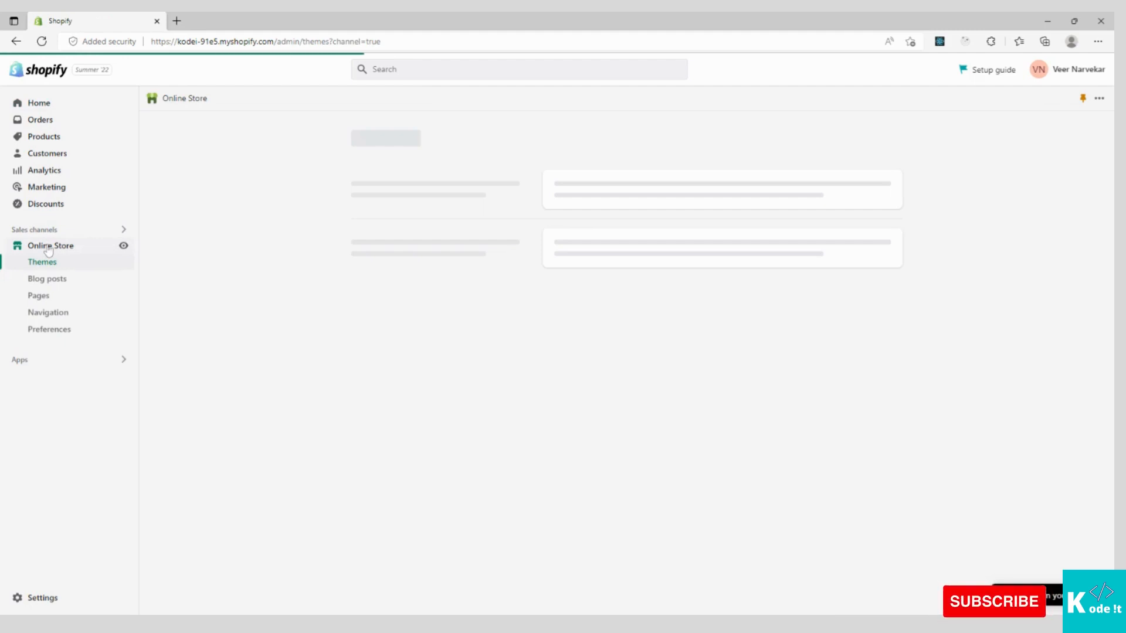
{"action": "left_click", "coordinate": [60, 313]}
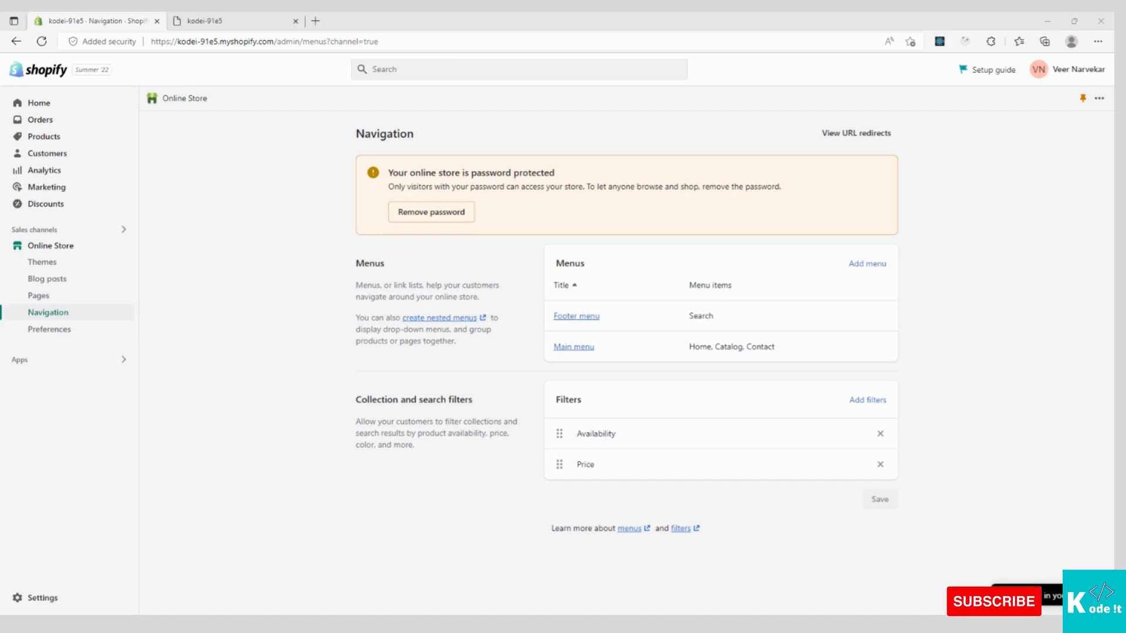
- Compare the storefront's header links with the items listed for the main menu
{"action": "left_click", "coordinate": [224, 18]}
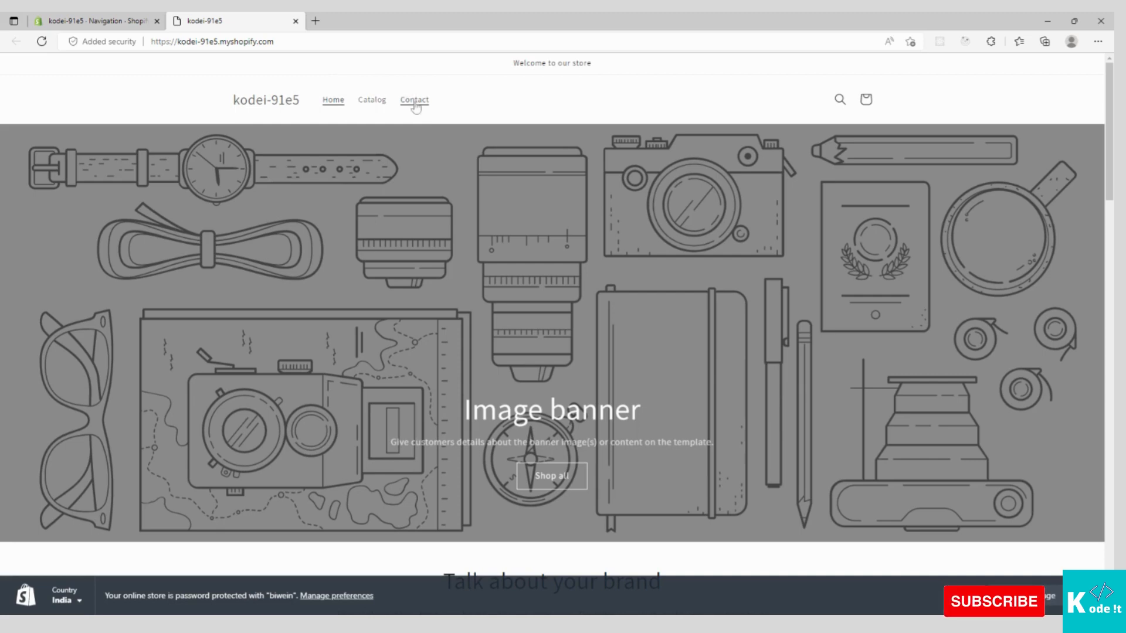
{"action": "left_click", "coordinate": [77, 19]}
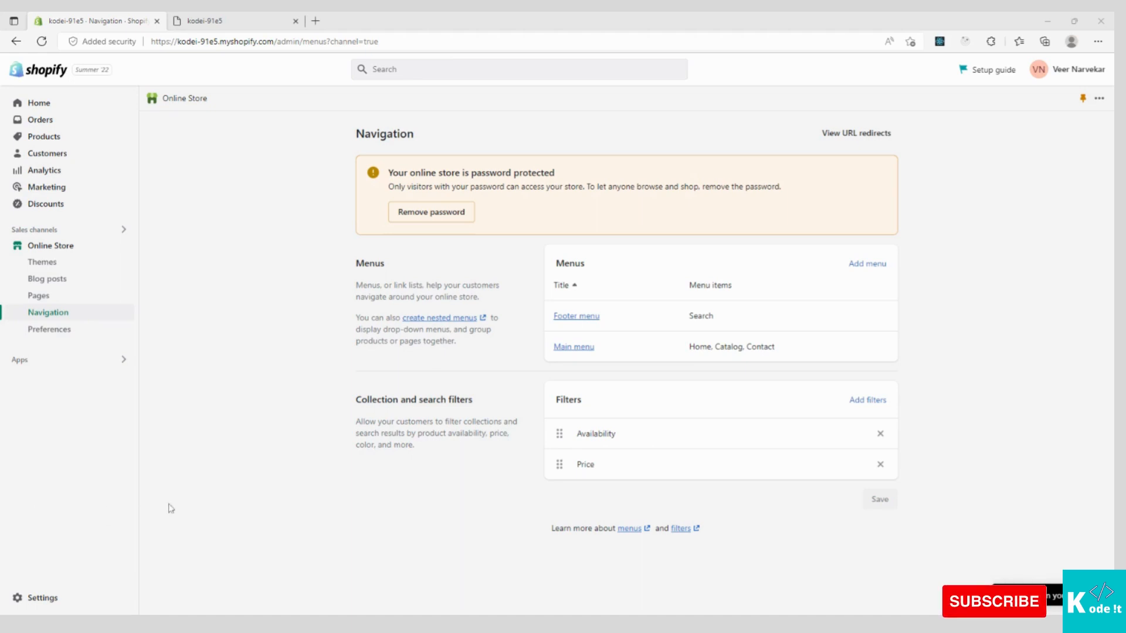
{"action": "left_click_drag", "start_coordinate": [689, 347], "coordinate": [778, 353]}
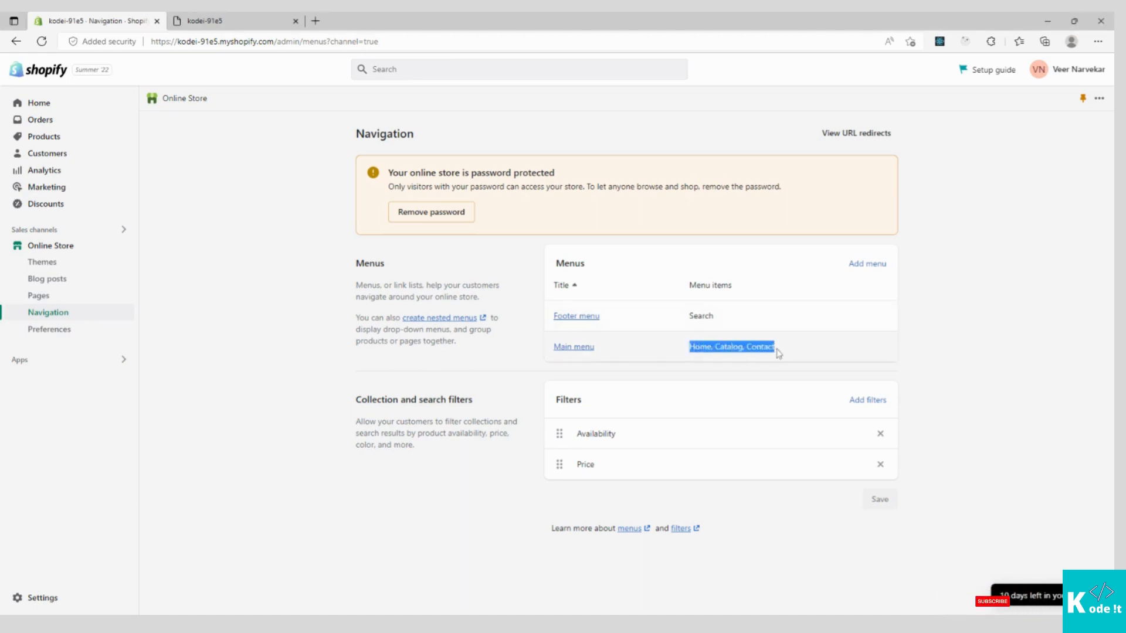
{"action": "left_click", "coordinate": [217, 19]}
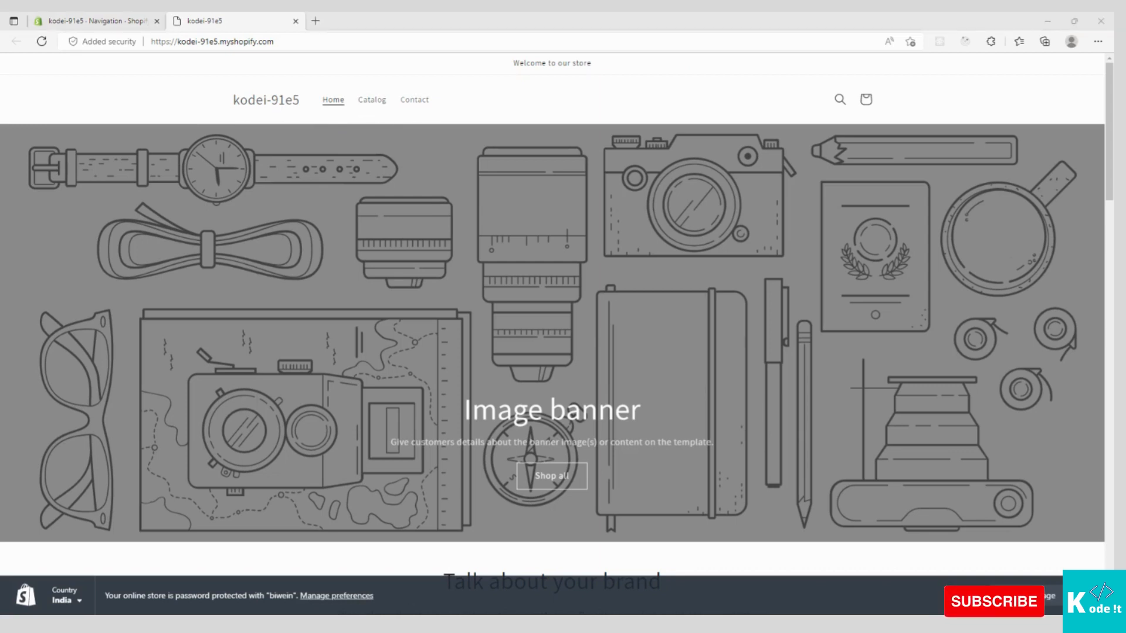
{"action": "left_click", "coordinate": [100, 21]}
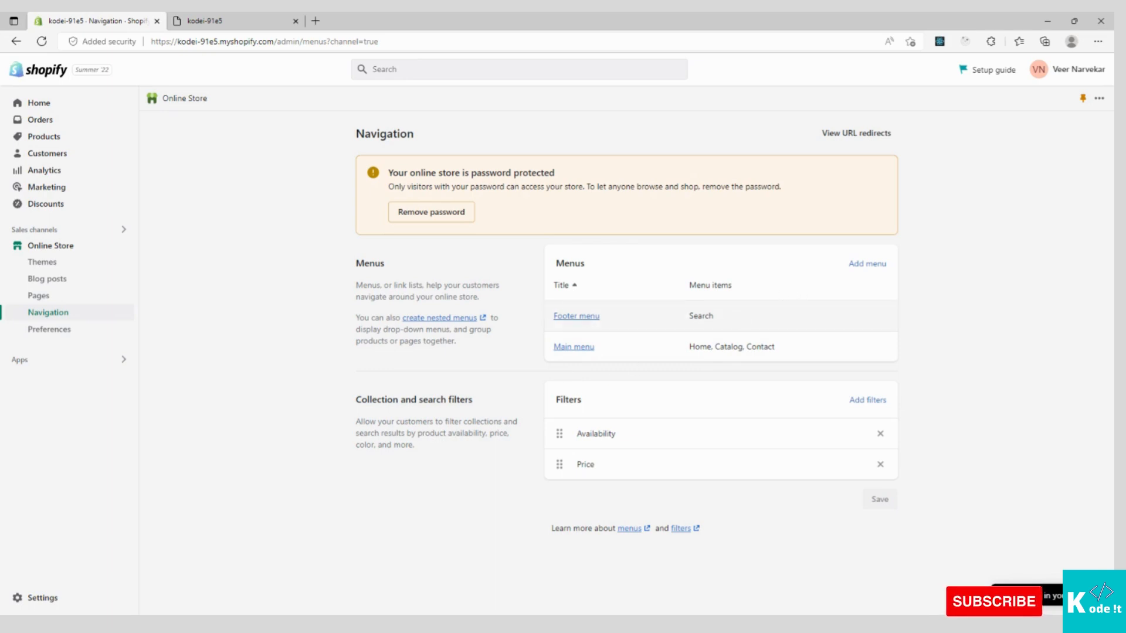
- Start a new navigation menu with the title "Live Menu"
{"action": "left_click", "coordinate": [862, 267]}
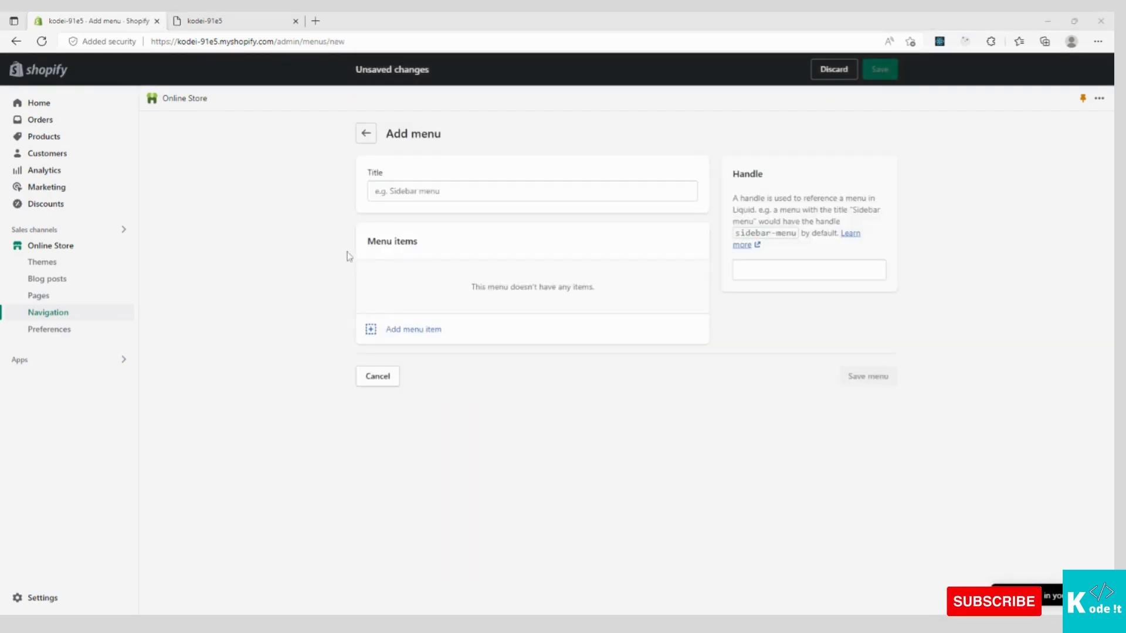
{"action": "left_click", "coordinate": [458, 191]}
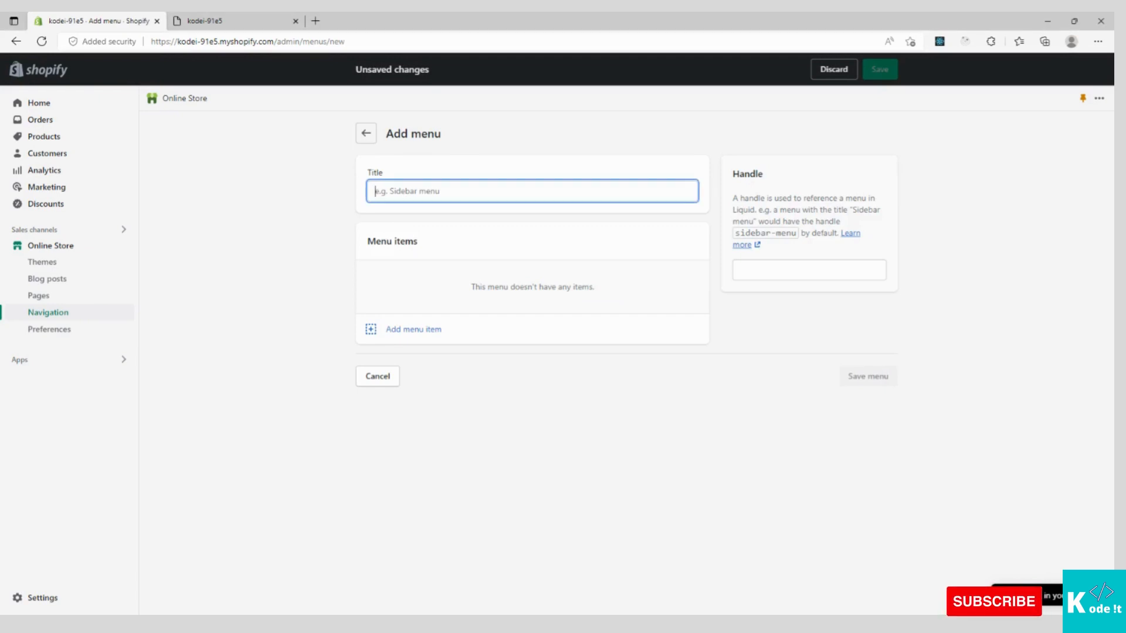
{"action": "type", "text": "Live"}
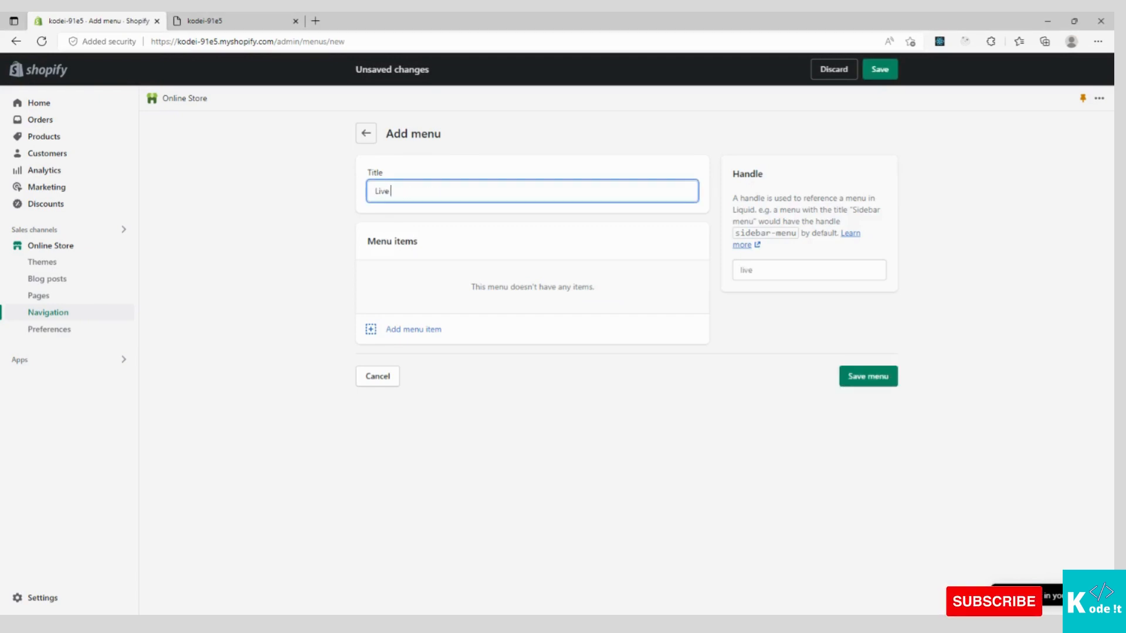
{"action": "type", "text": " Menu"}
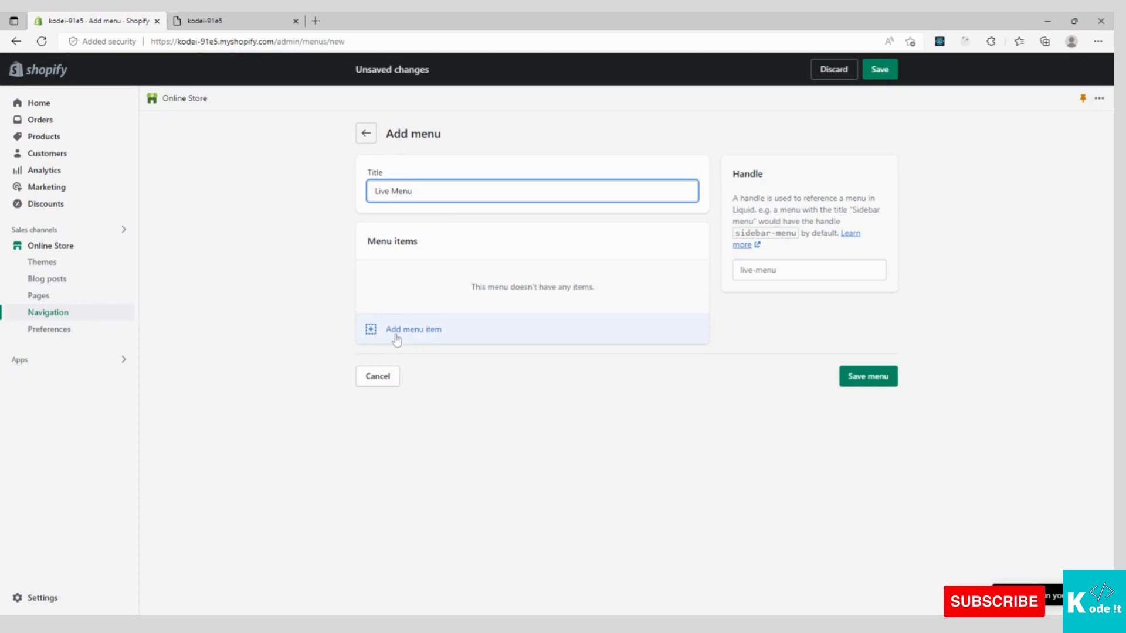
- Fill in a new menu item named "Homepage" that links to the Home page
{"action": "left_click", "coordinate": [372, 340]}
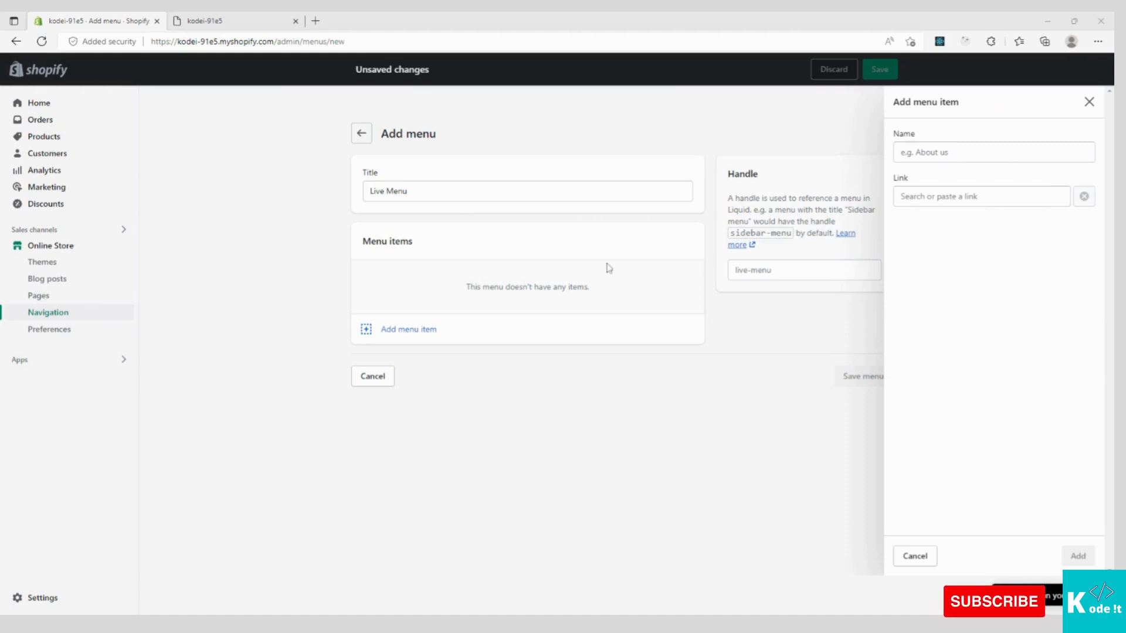
{"action": "left_click", "coordinate": [961, 152]}
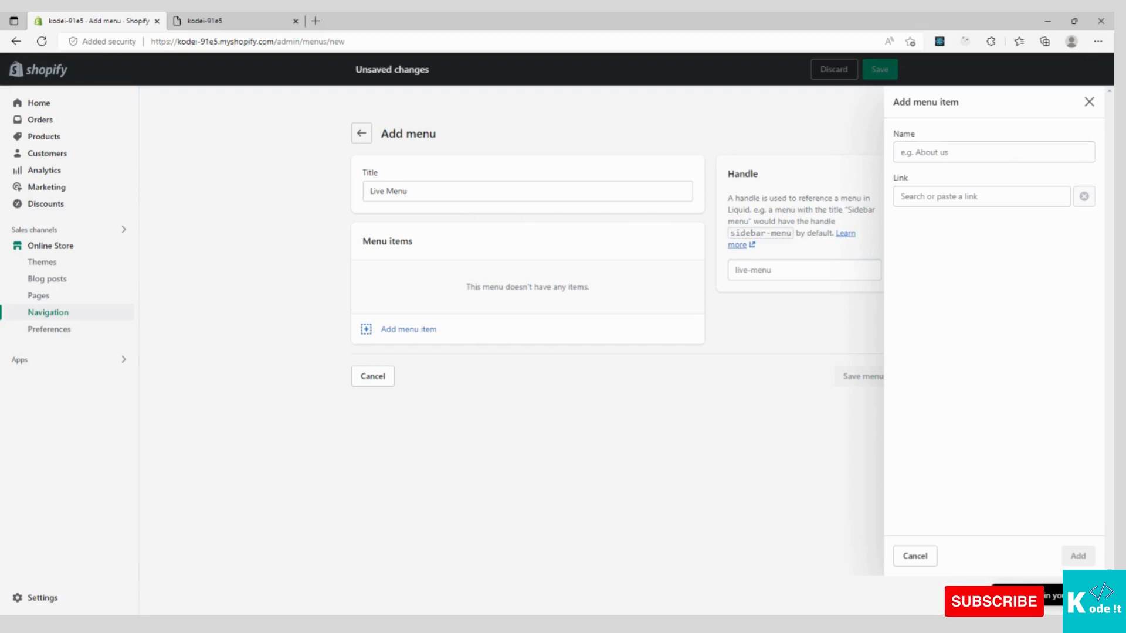
{"action": "left_click", "coordinate": [962, 152]}
{"action": "type", "text": "Homepage"}
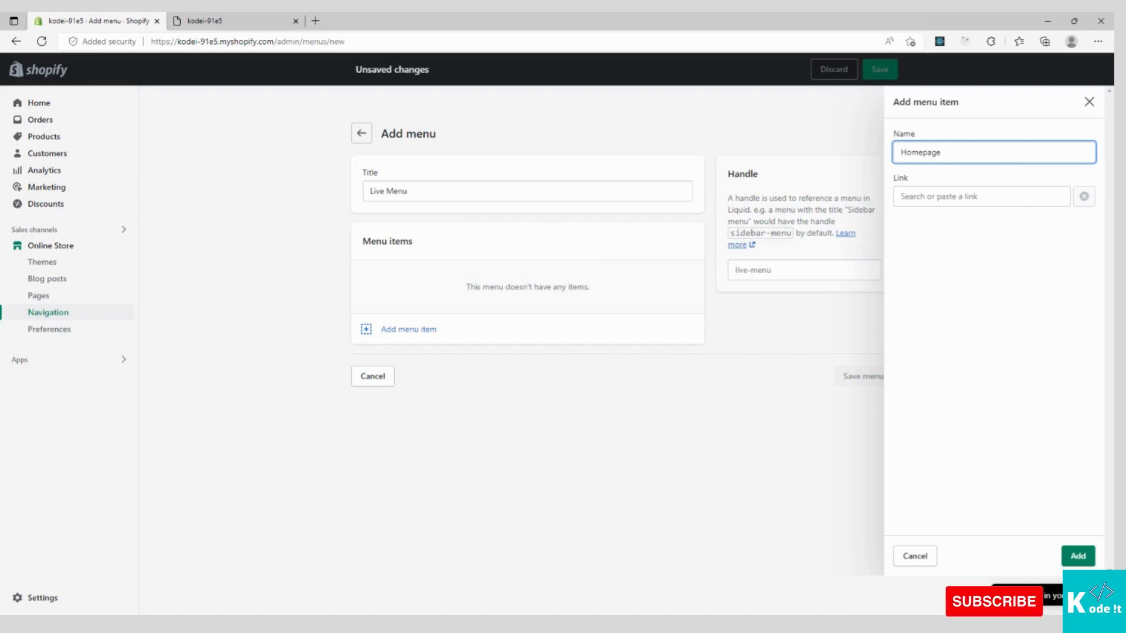
{"action": "left_click", "coordinate": [943, 197]}
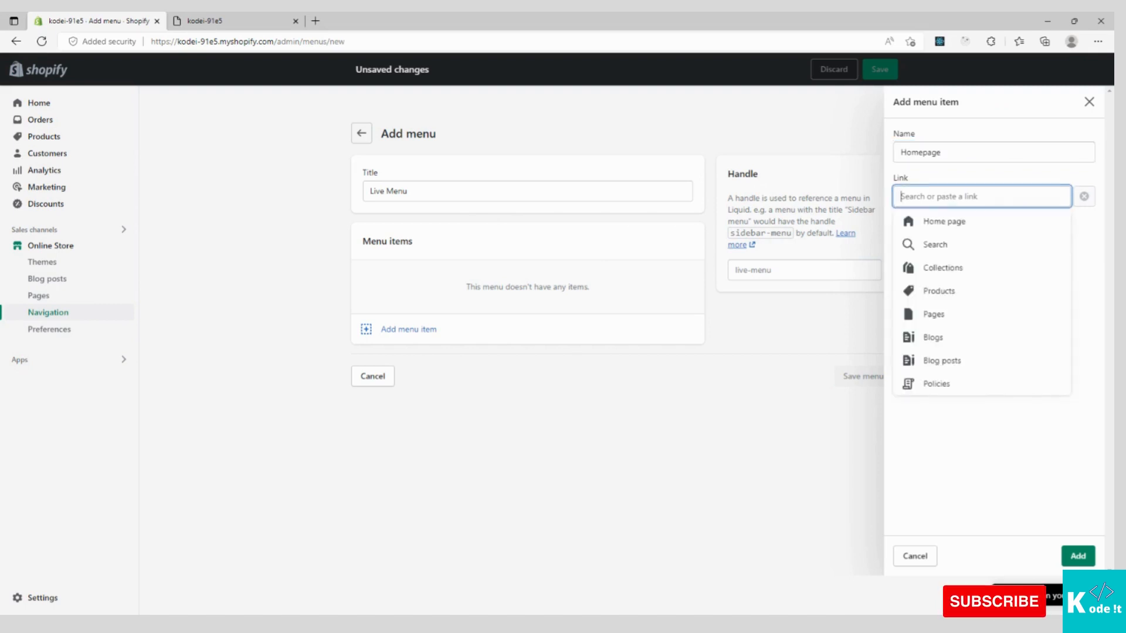
{"action": "left_click", "coordinate": [943, 222]}
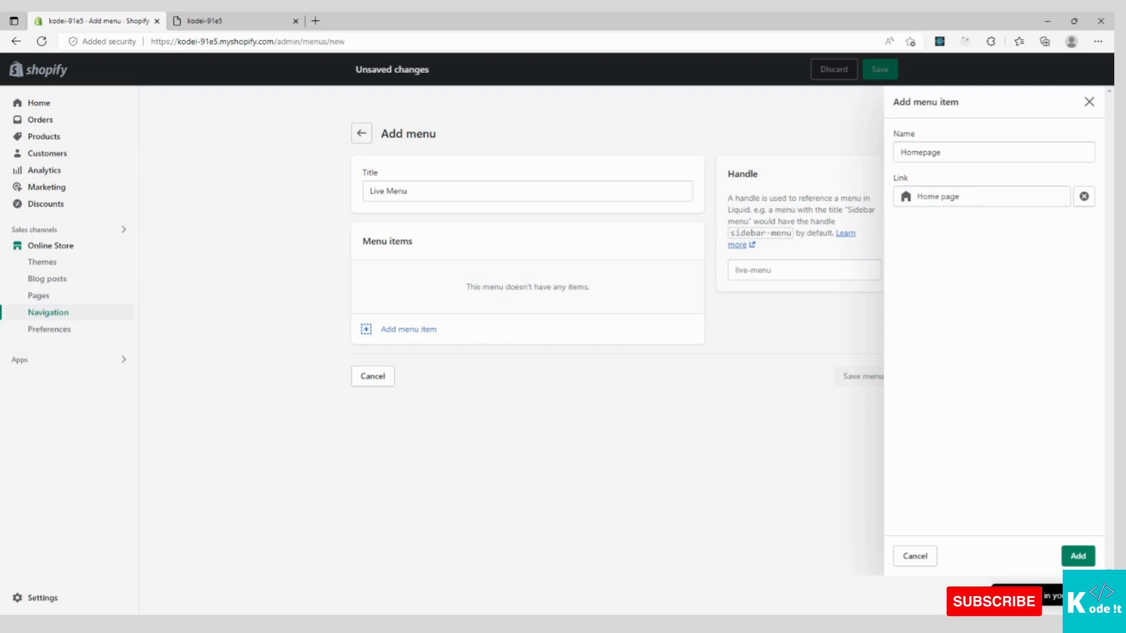
- Browse the collections, products and pages available as link destinations for the Homepage item
{"action": "left_click", "coordinate": [987, 194]}
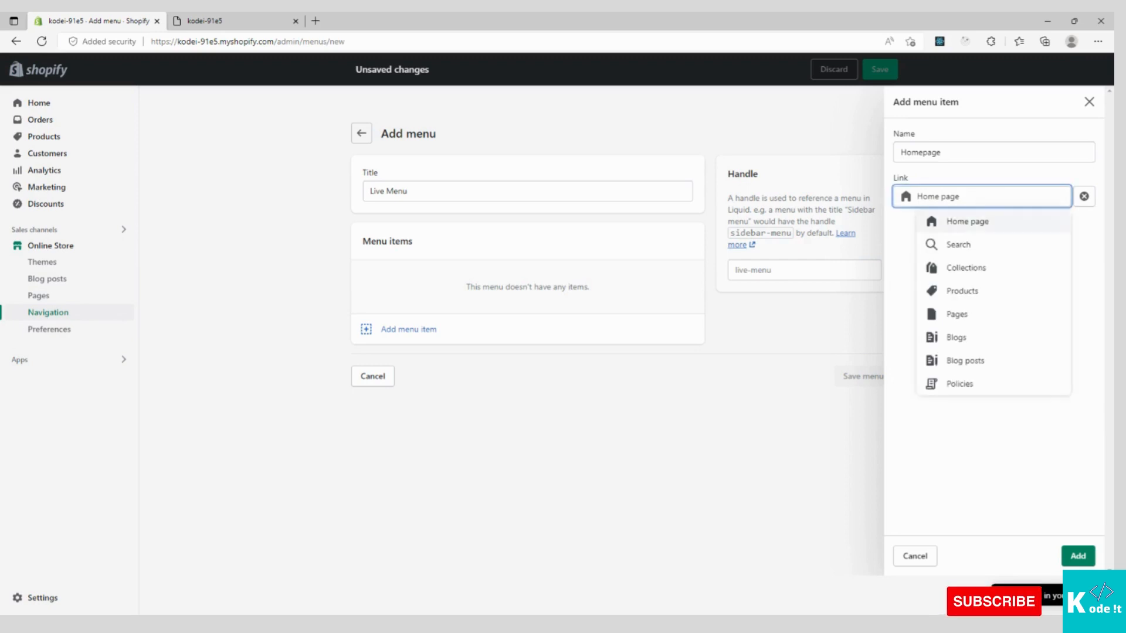
{"action": "left_click", "coordinate": [969, 271]}
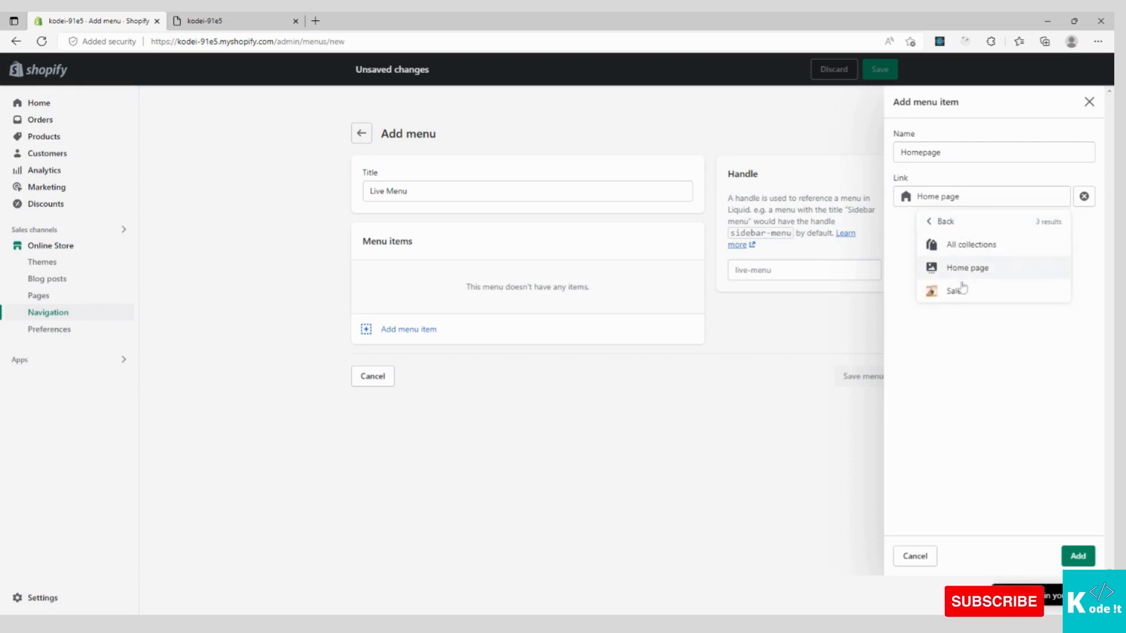
{"action": "left_click", "coordinate": [947, 221]}
{"action": "left_click", "coordinate": [961, 291]}
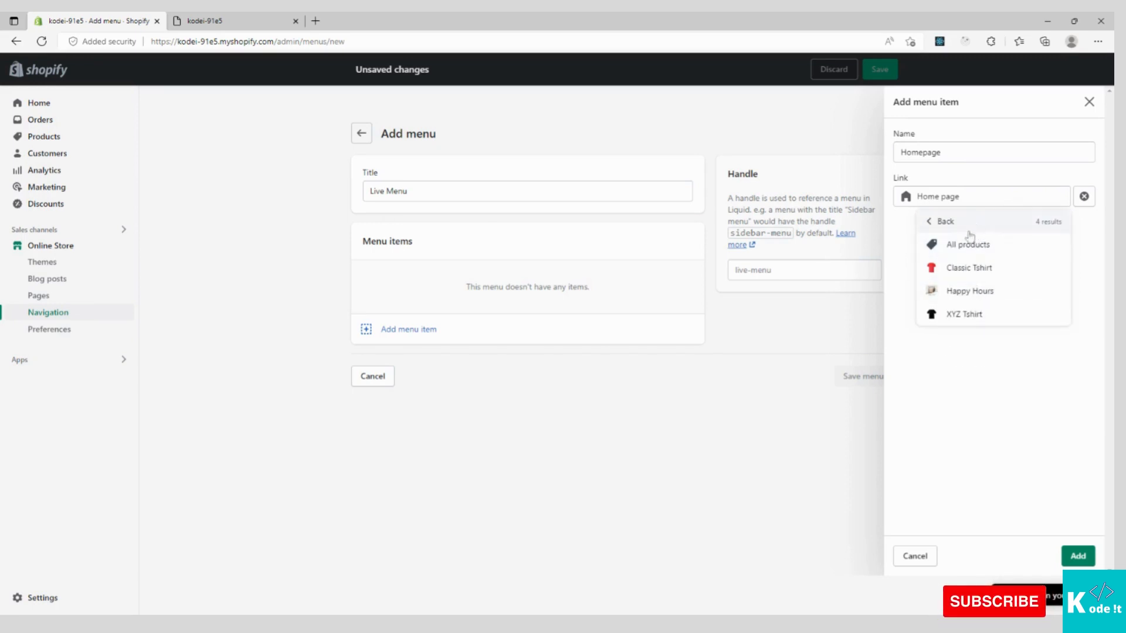
{"action": "left_click", "coordinate": [942, 221]}
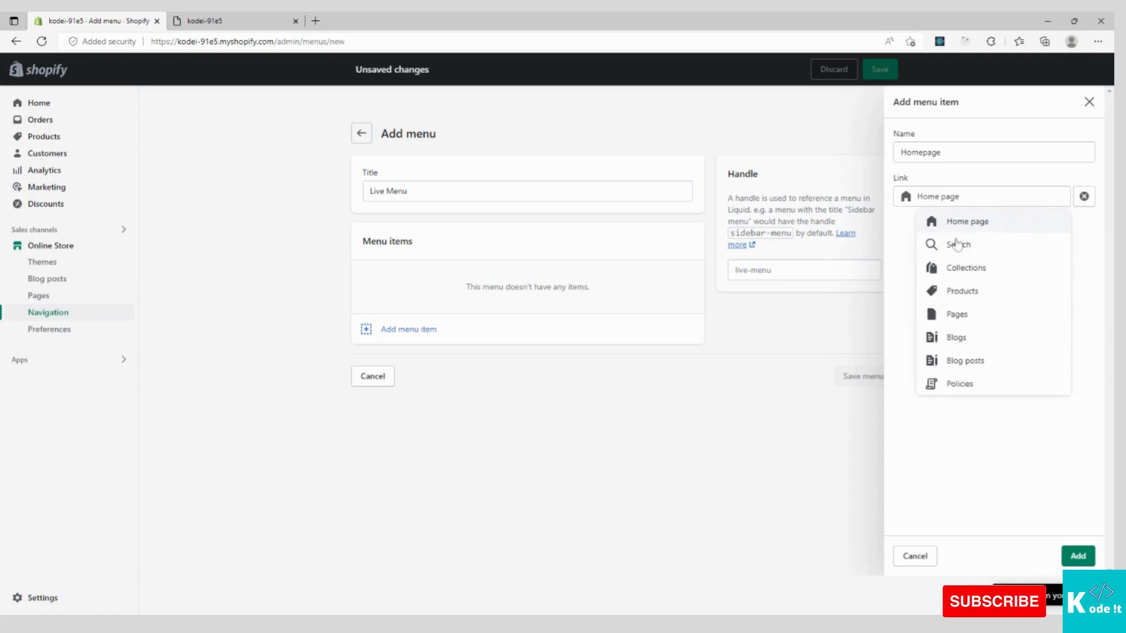
{"action": "left_click", "coordinate": [957, 315]}
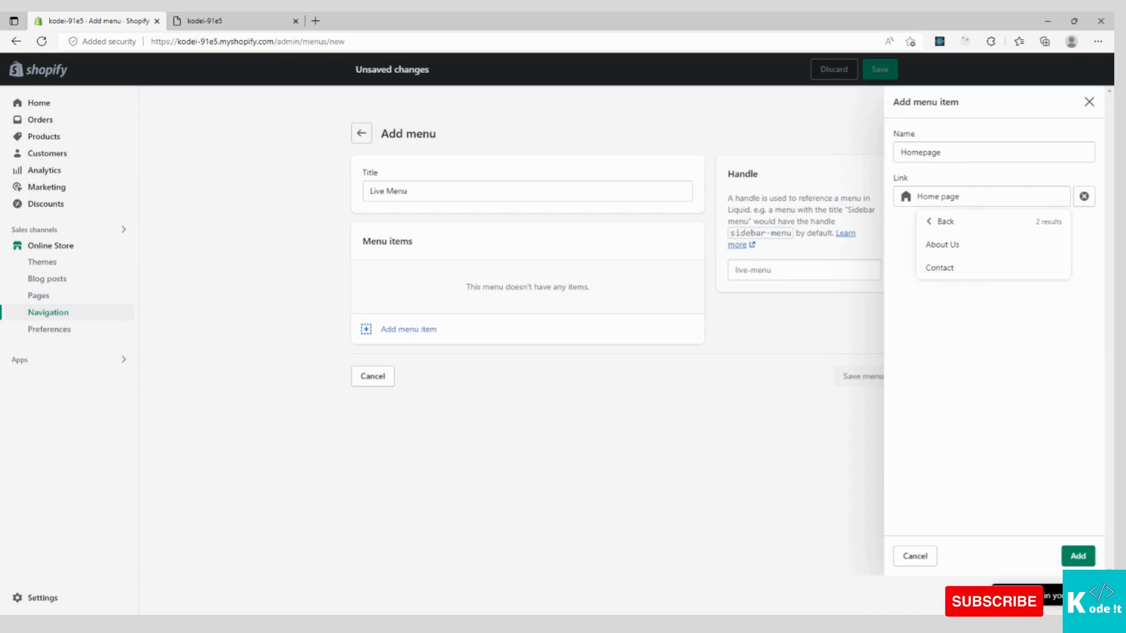
{"action": "left_click", "coordinate": [938, 221]}
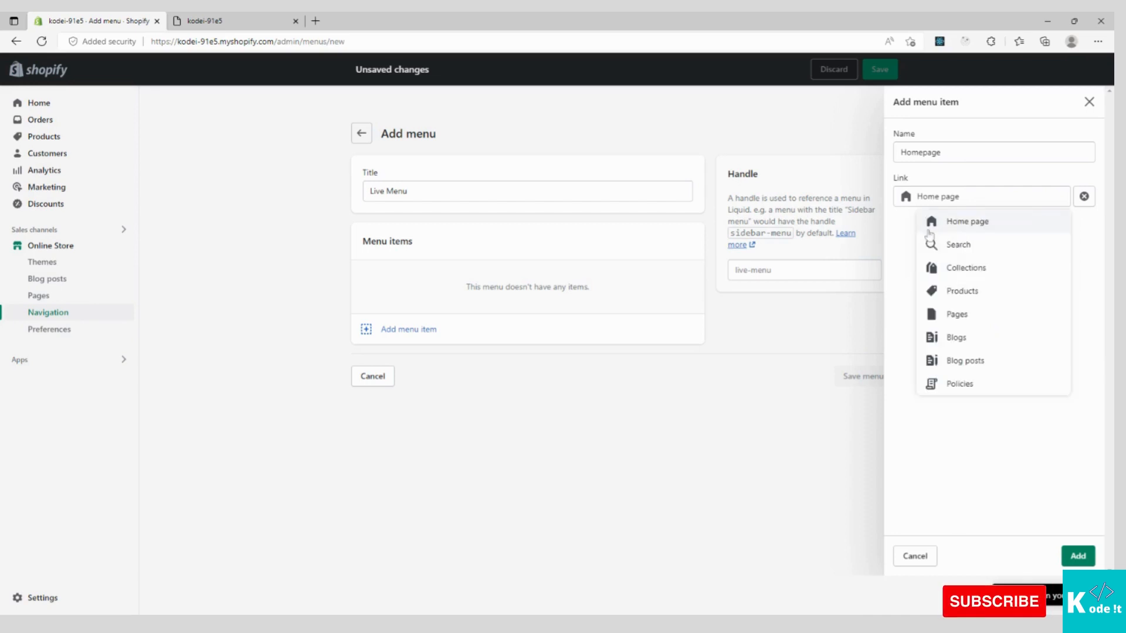
- Choose Home page as the link destination and add the Homepage item to the menu
{"action": "left_click", "coordinate": [965, 222]}
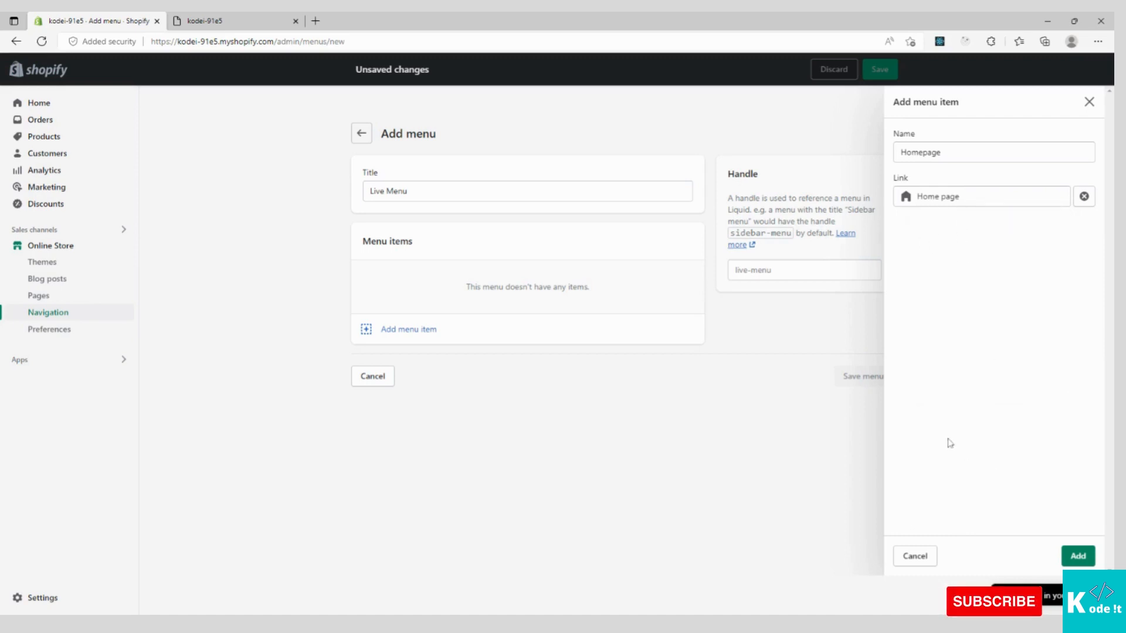
{"action": "left_click", "coordinate": [1079, 557]}
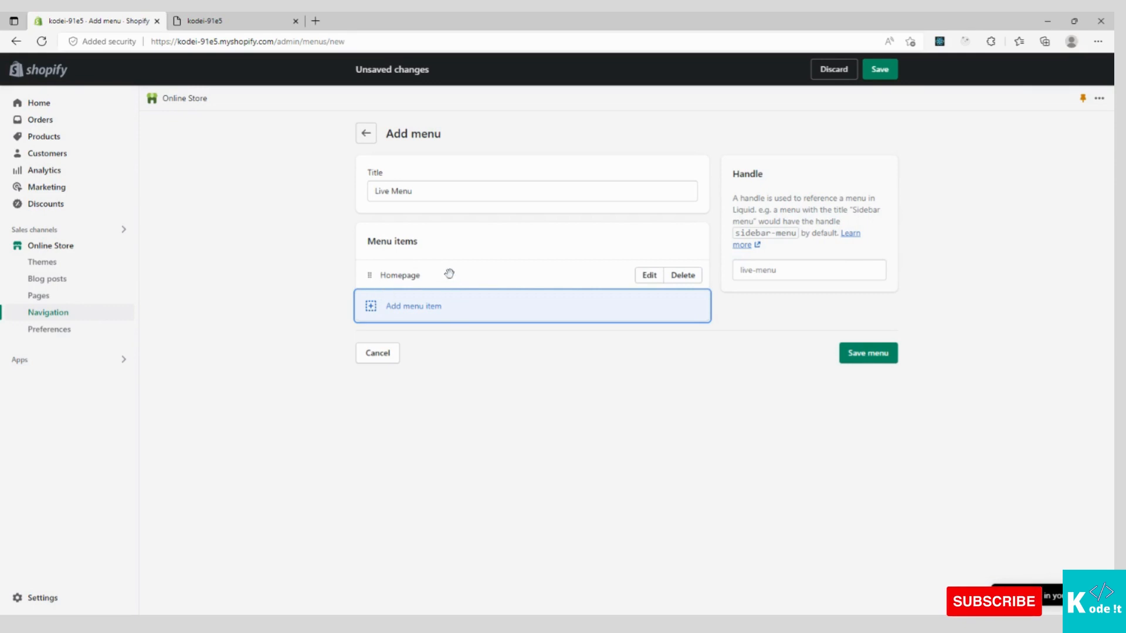
- Add a menu item named "About us" that links to the About Us page
{"action": "left_click", "coordinate": [412, 307]}
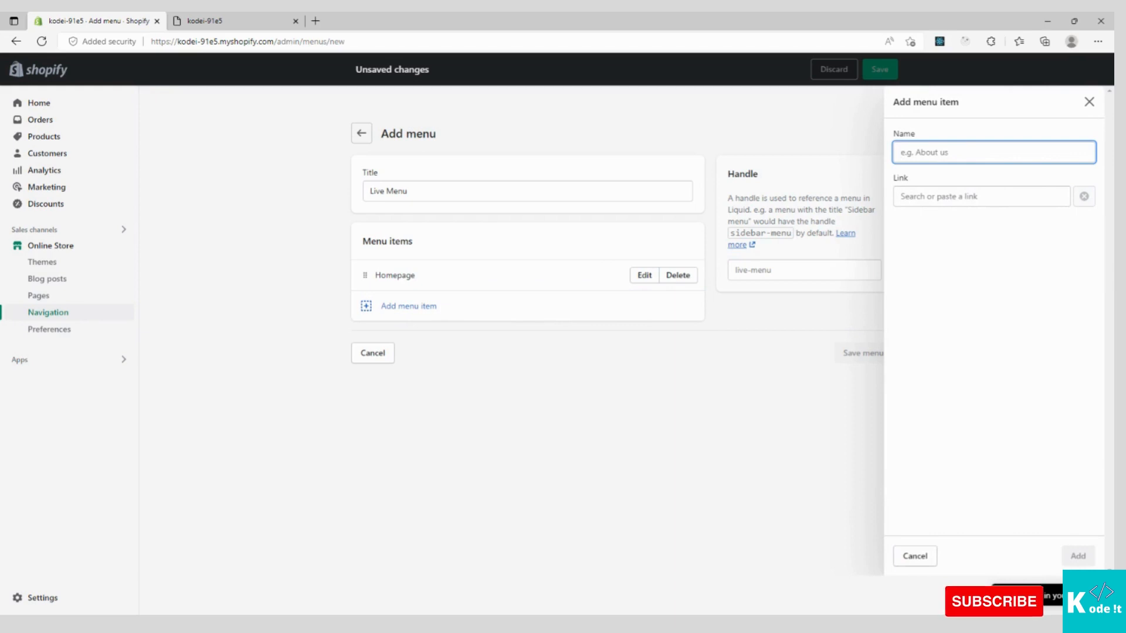
{"action": "type", "text": "About us"}
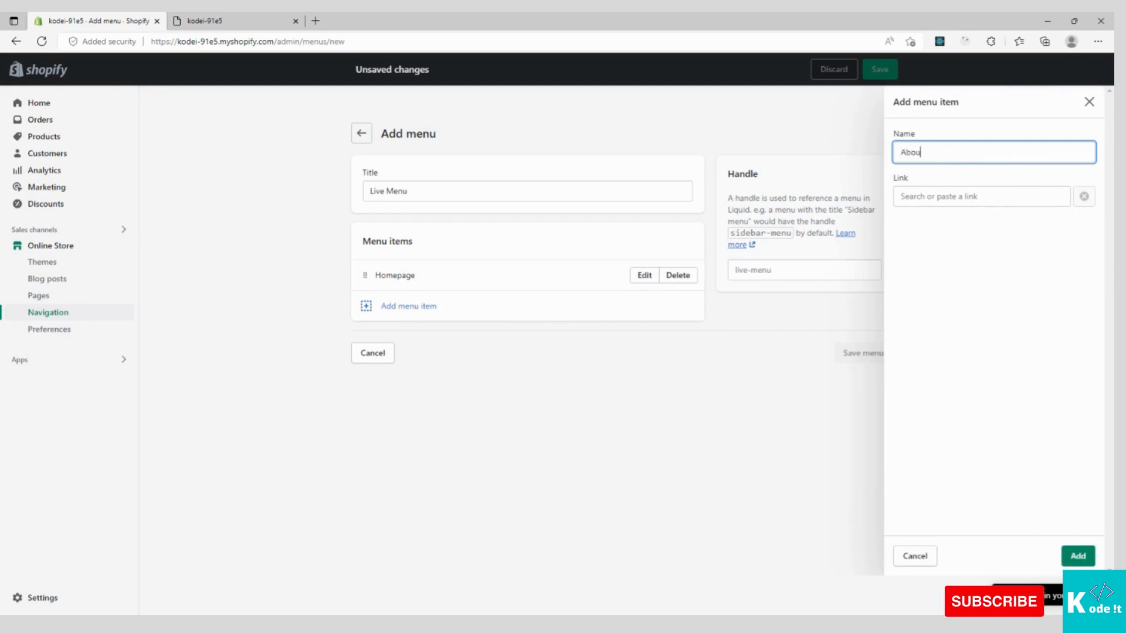
{"action": "left_click", "coordinate": [975, 189]}
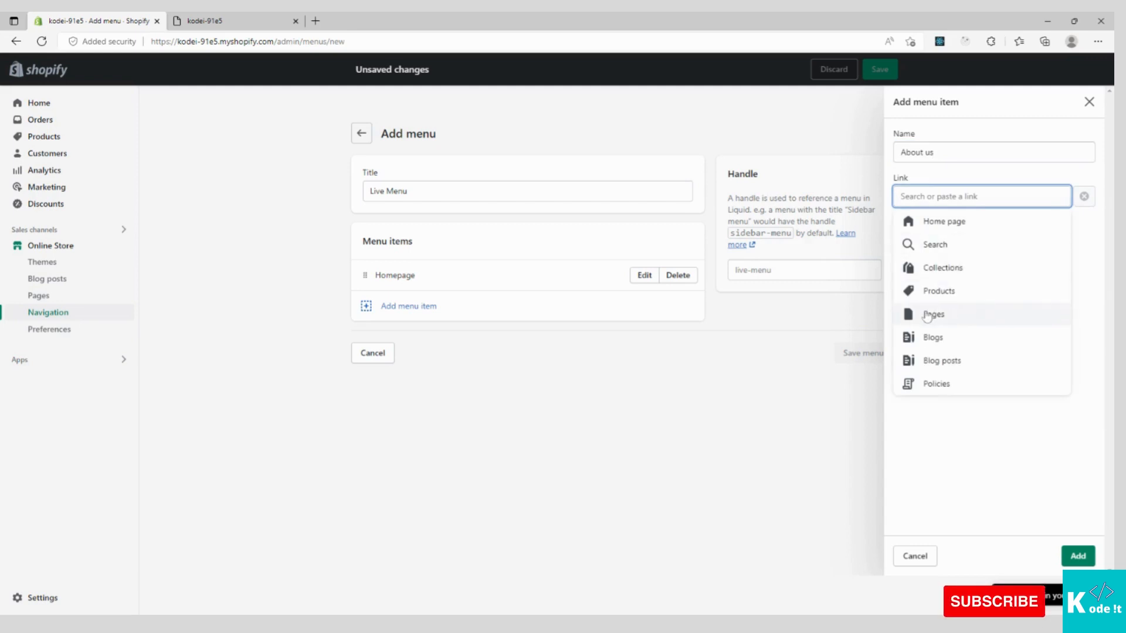
{"action": "left_click", "coordinate": [926, 316]}
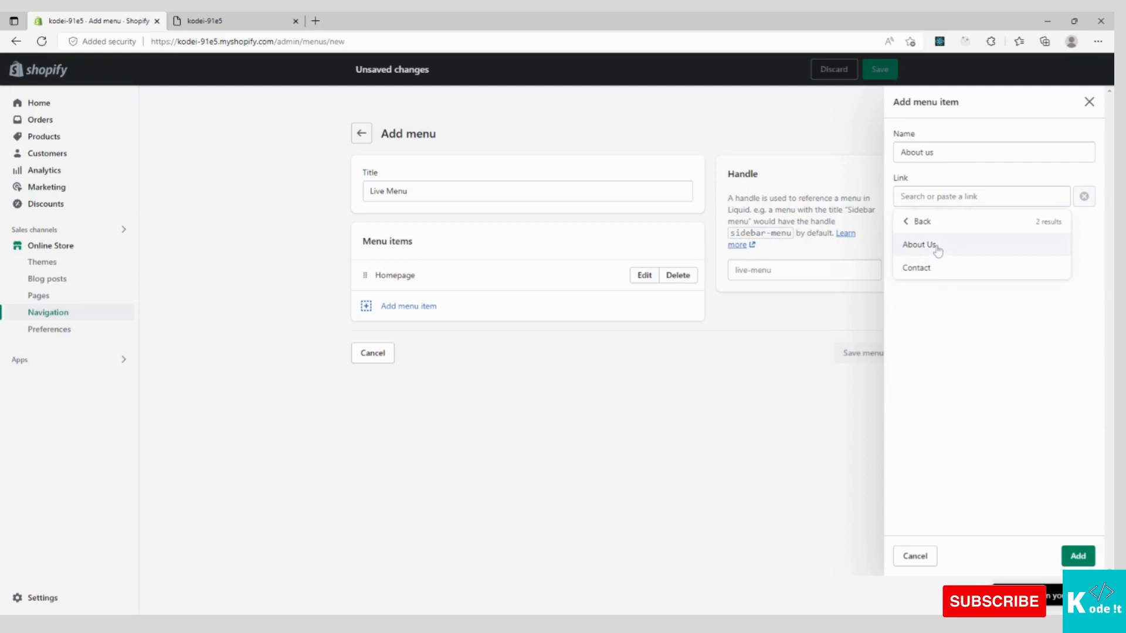
{"action": "left_click", "coordinate": [937, 251]}
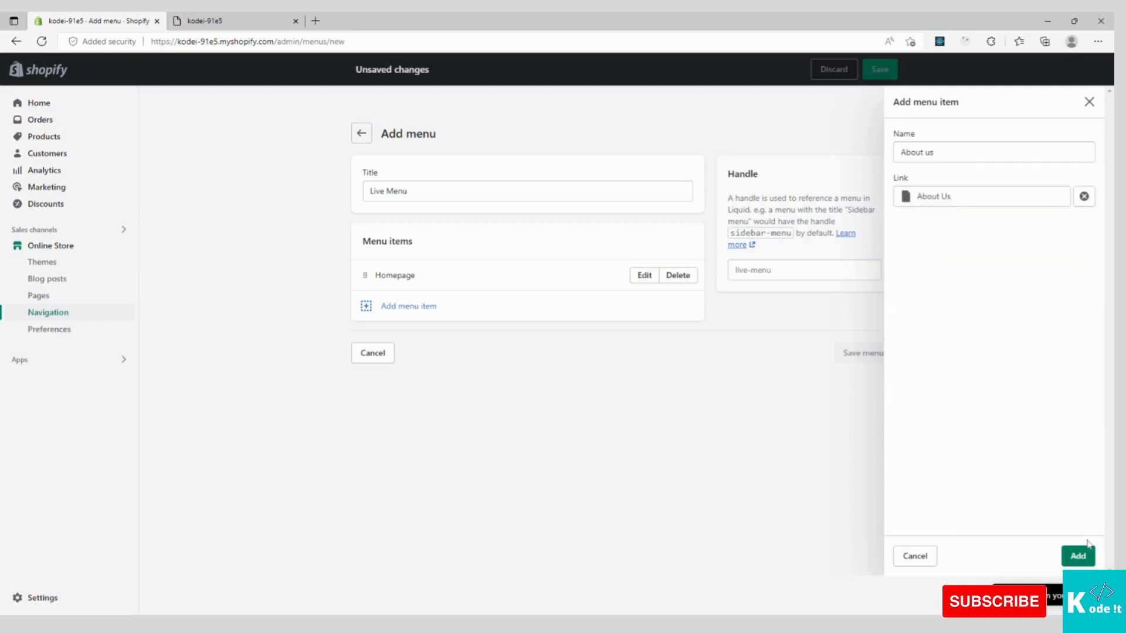
{"action": "left_click", "coordinate": [1078, 555]}
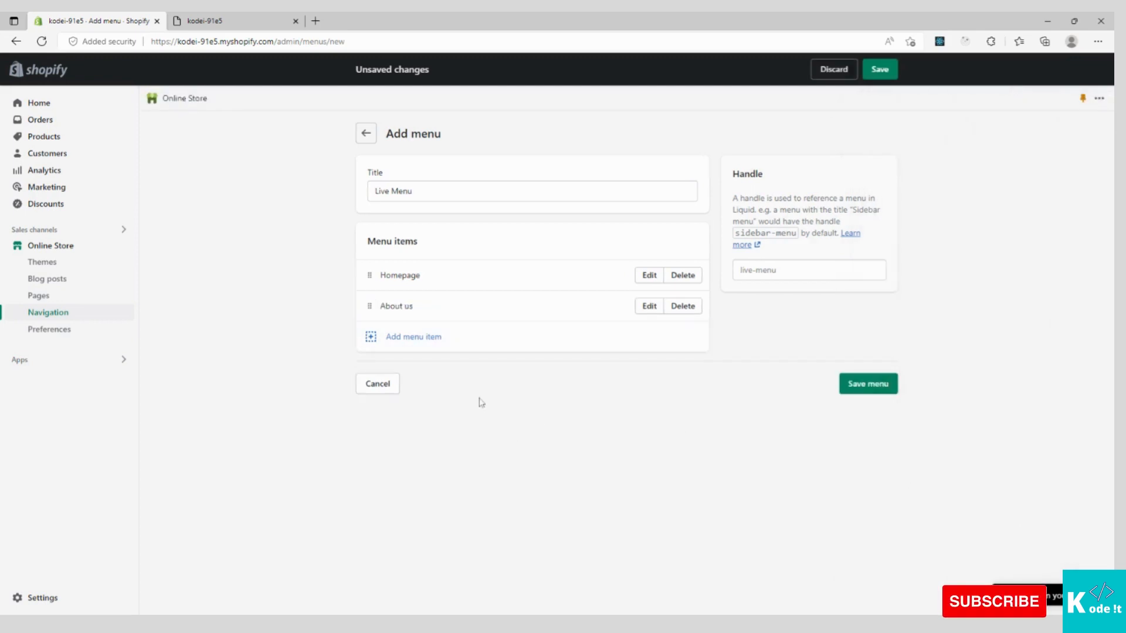
- Add a menu item named "Contact us" that links to the Contact page
{"action": "left_click", "coordinate": [402, 349]}
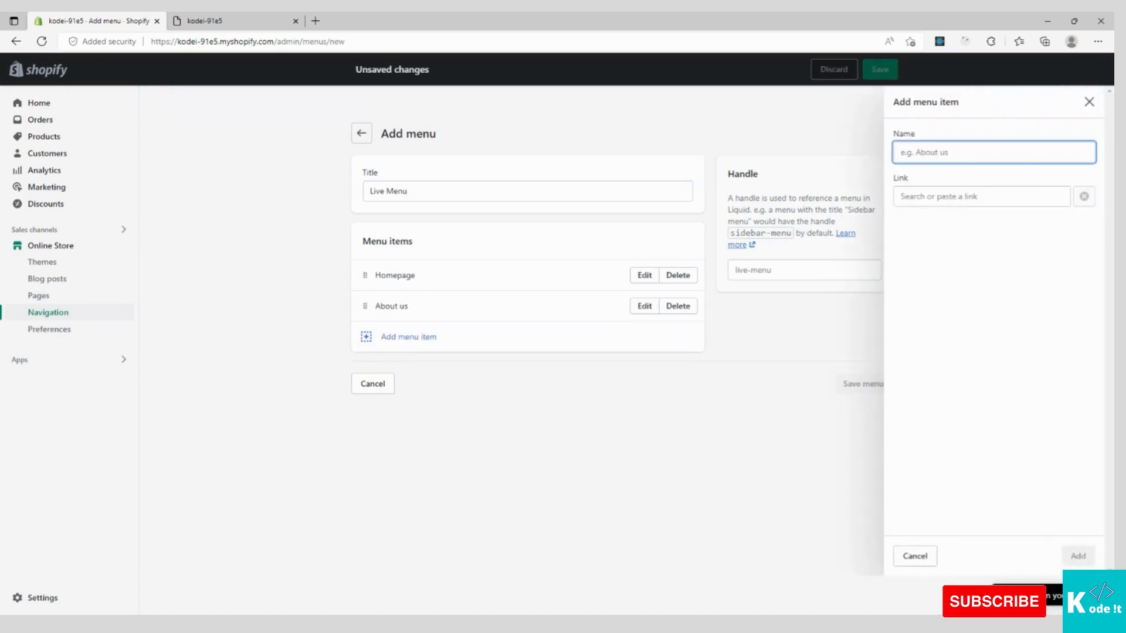
{"action": "type", "text": "Contact us"}
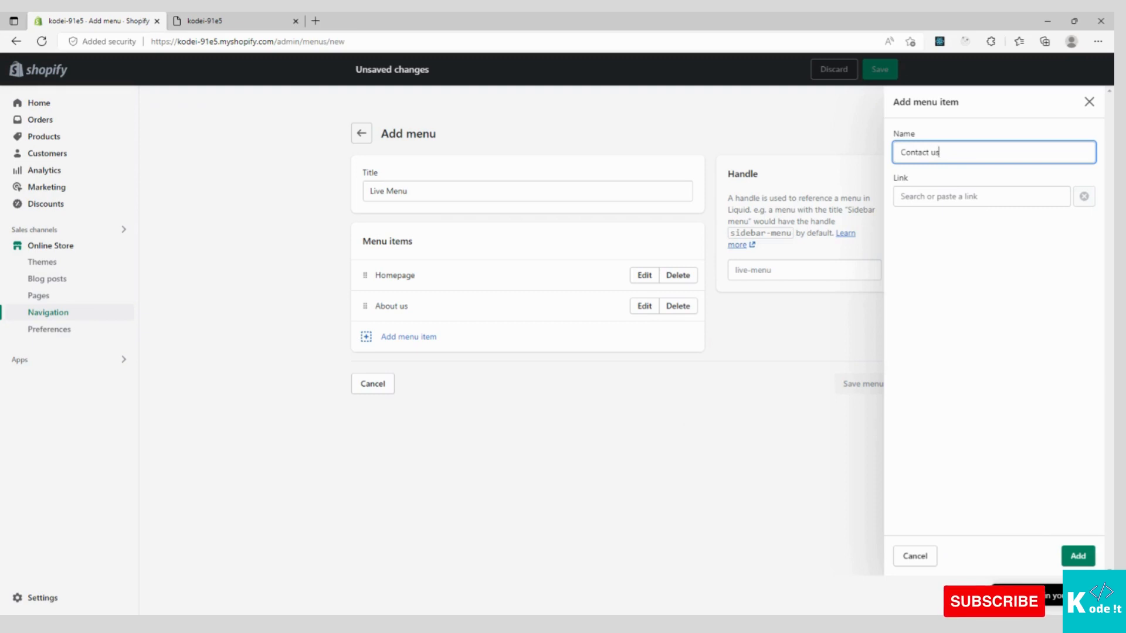
{"action": "left_click", "coordinate": [902, 196]}
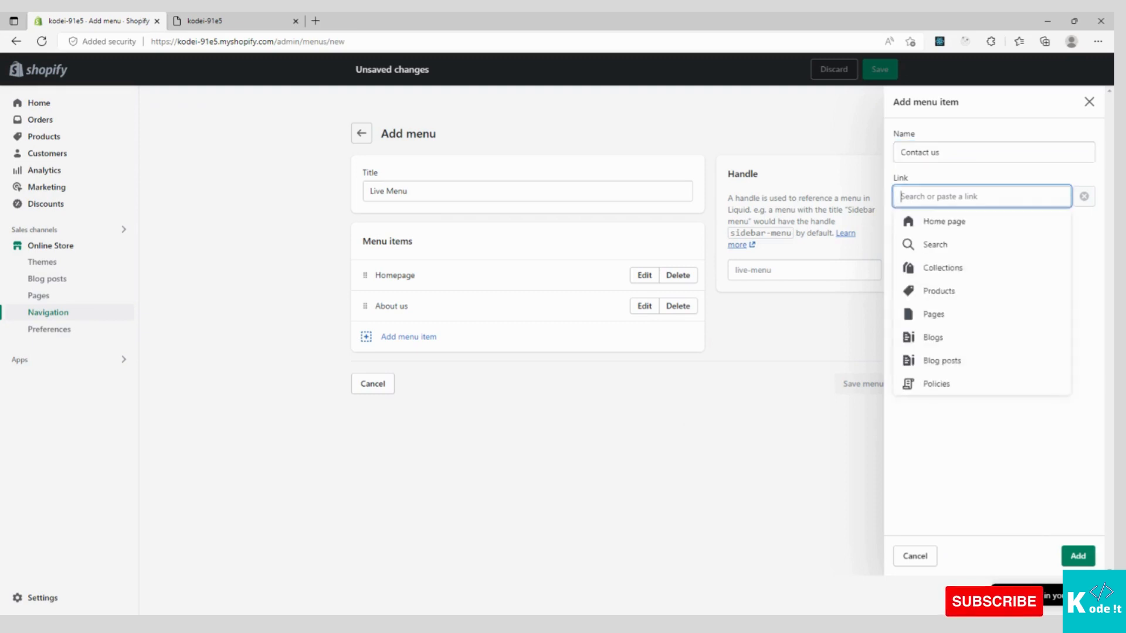
{"action": "left_click", "coordinate": [947, 315]}
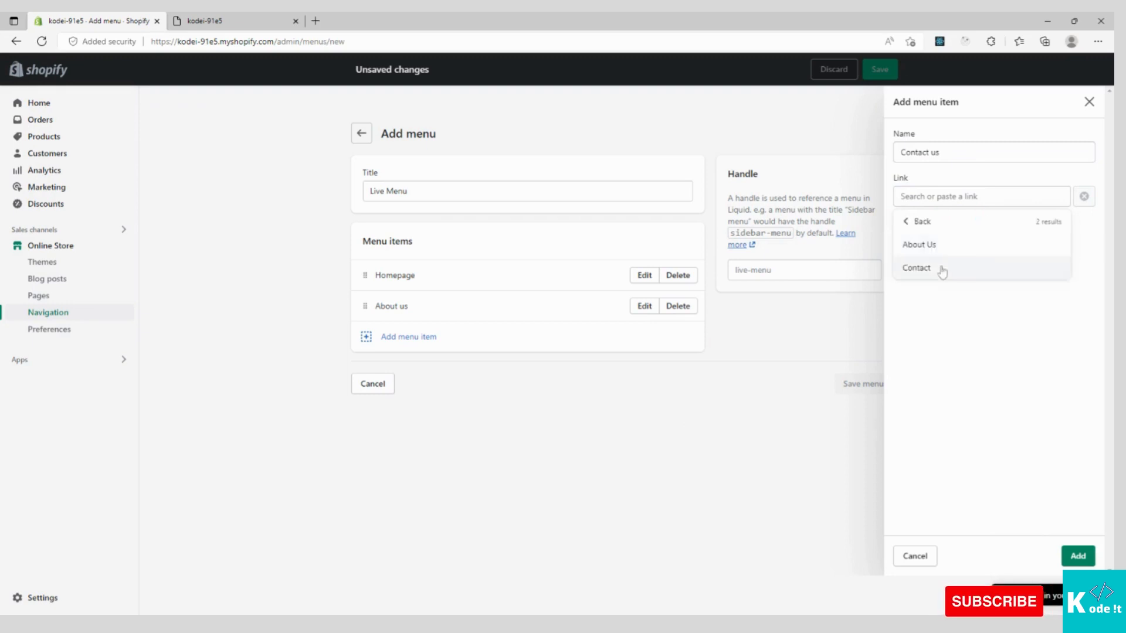
{"action": "left_click", "coordinate": [939, 268]}
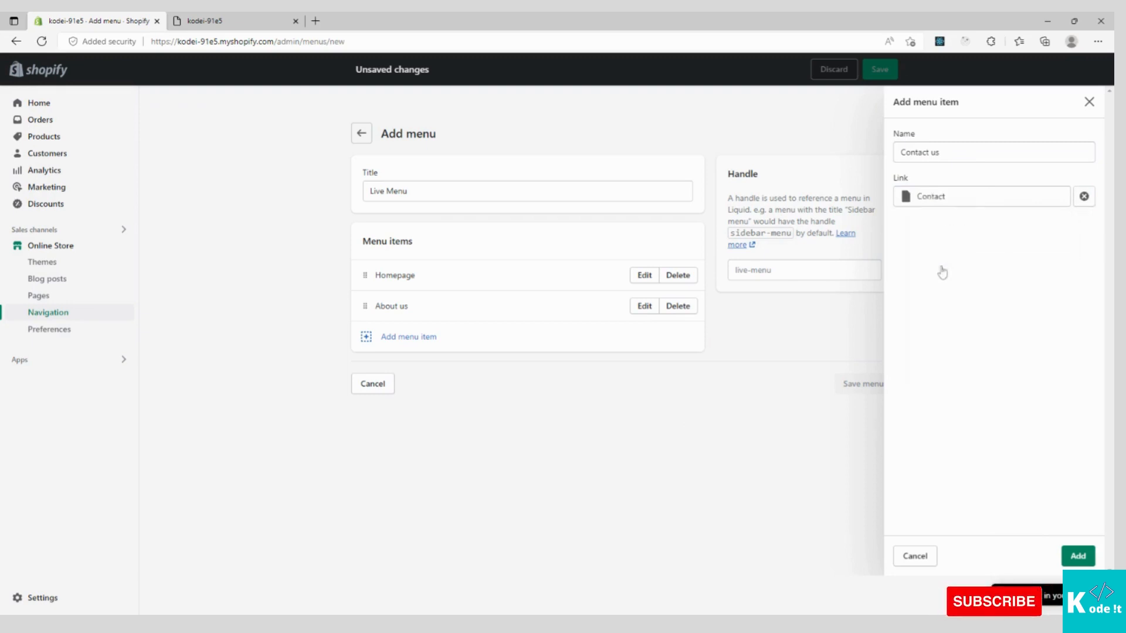
{"action": "left_click", "coordinate": [1078, 556]}
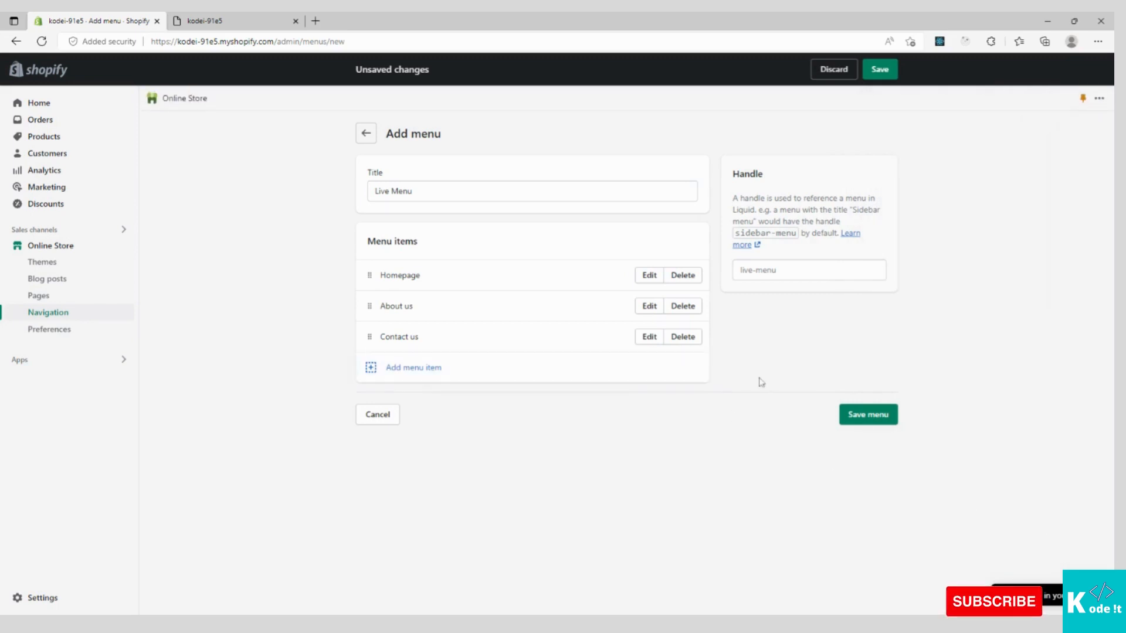
- Add a menu item named "Collections" that links to All collections
{"action": "left_click", "coordinate": [409, 375]}
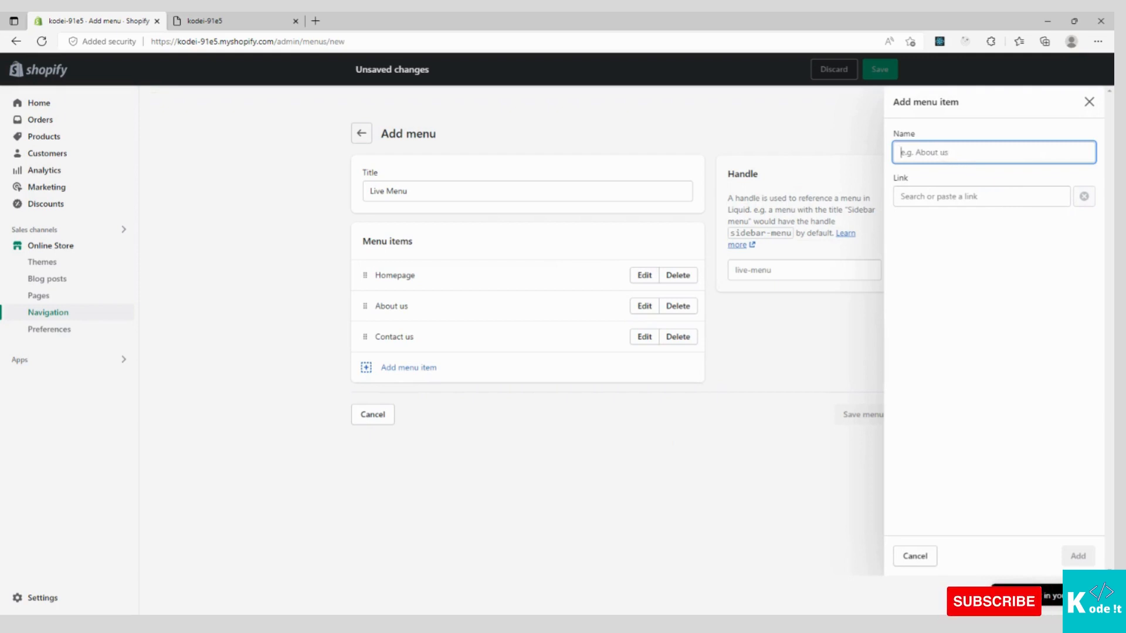
{"action": "type", "text": "Collections"}
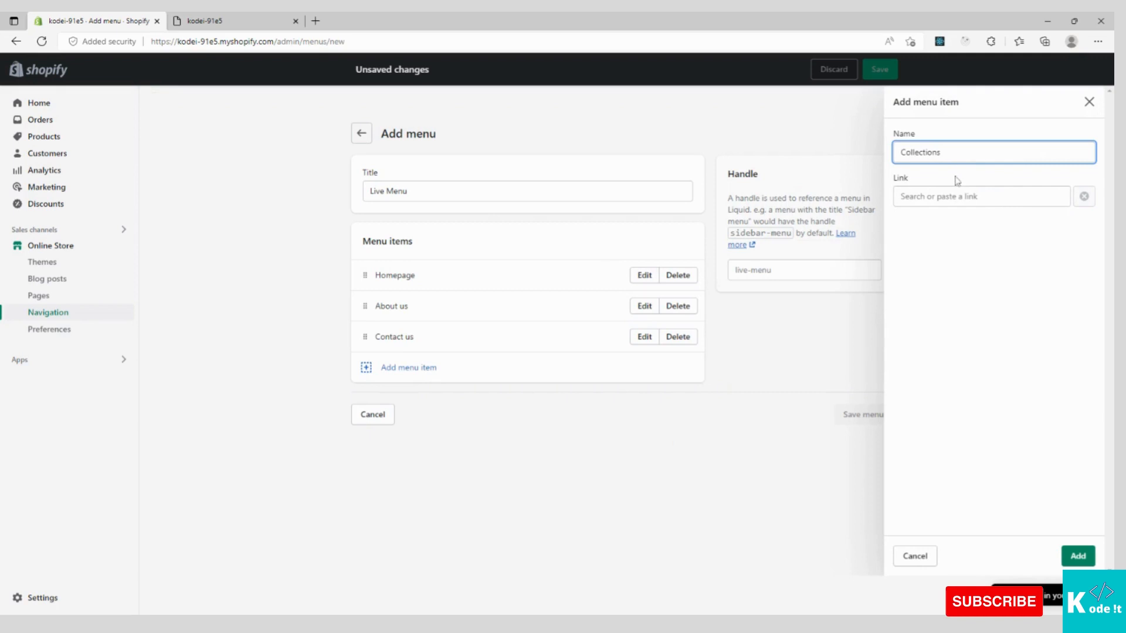
{"action": "left_click", "coordinate": [957, 196]}
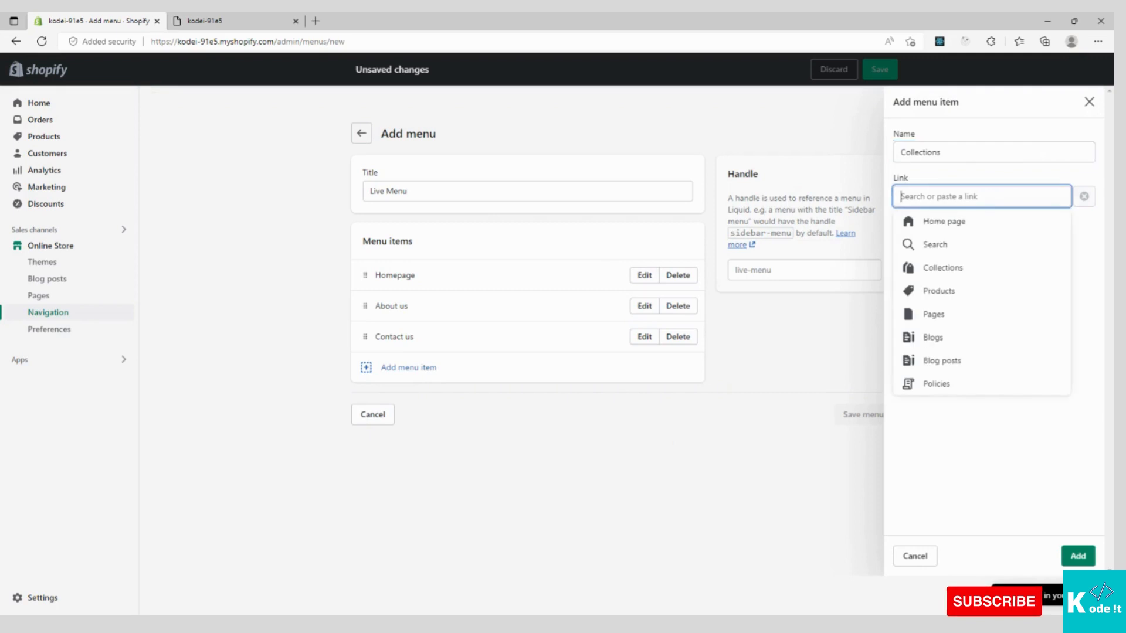
{"action": "left_click", "coordinate": [952, 269]}
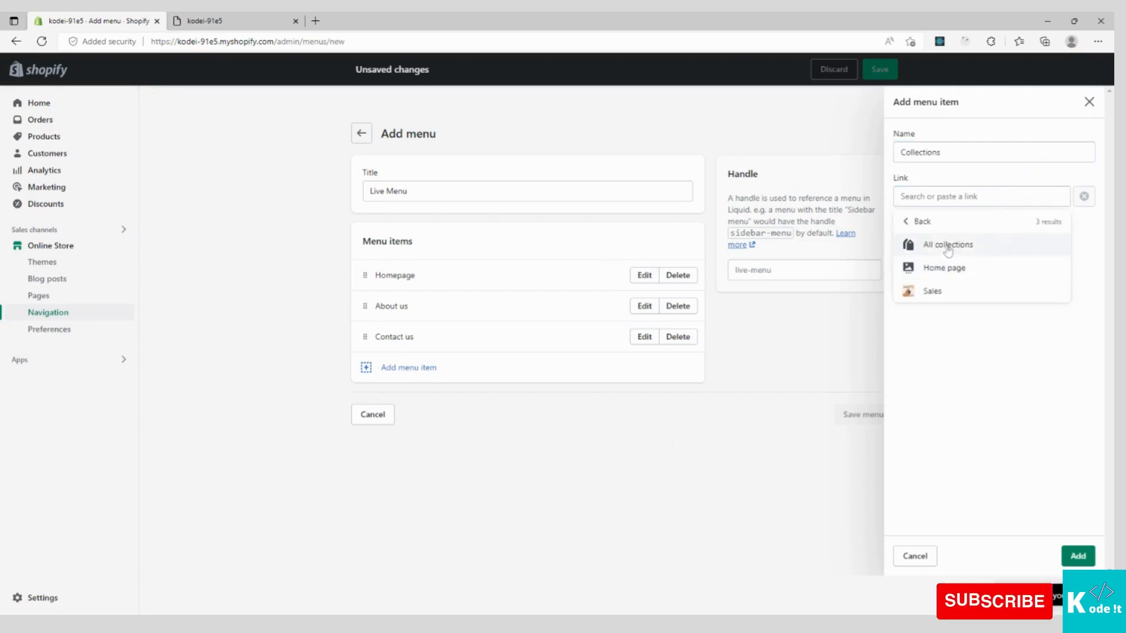
{"action": "left_click", "coordinate": [948, 249]}
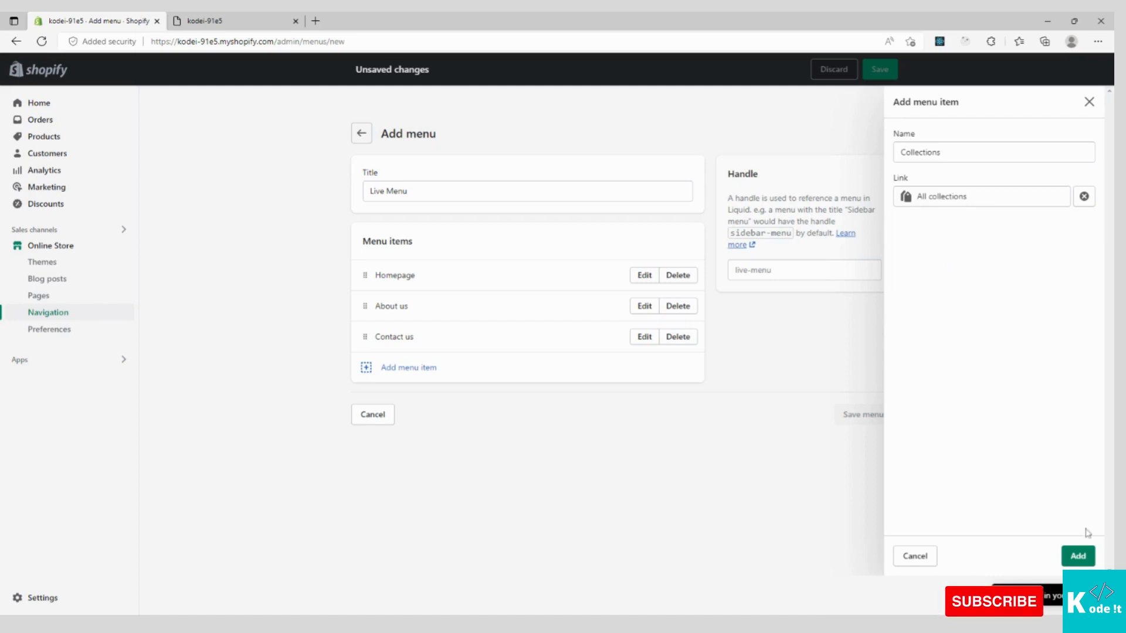
{"action": "left_click", "coordinate": [1079, 556]}
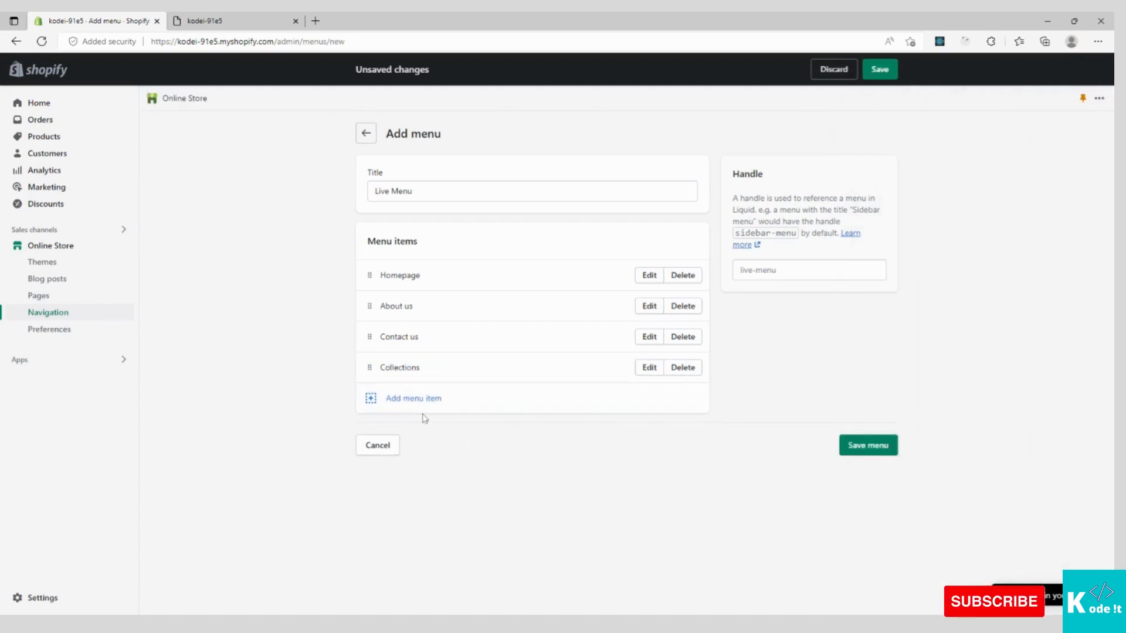
- Add a menu item named "Sales" that links to the Sales collection, leaving the tag filter empty
{"action": "left_click", "coordinate": [413, 398]}
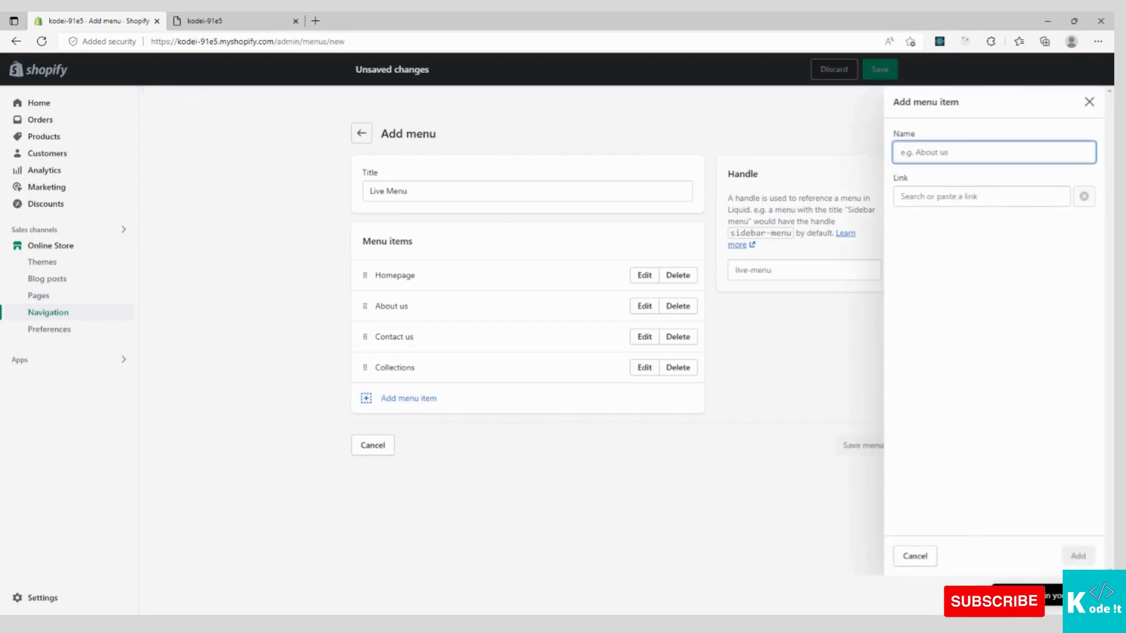
{"action": "left_click", "coordinate": [982, 196]}
{"action": "left_click", "coordinate": [950, 286]}
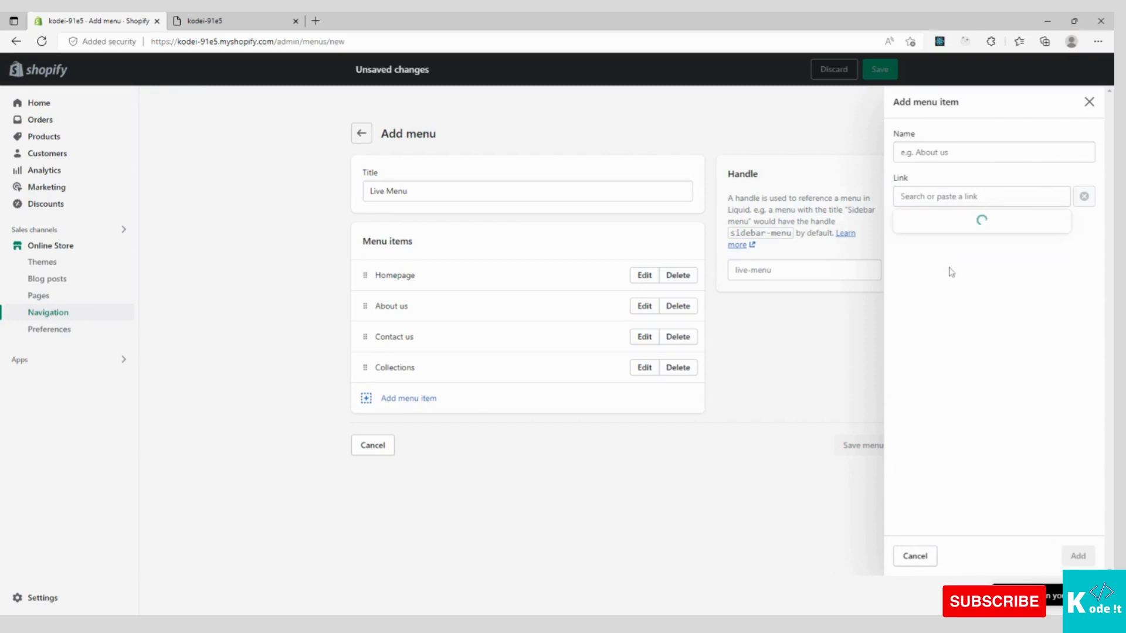
{"action": "left_click", "coordinate": [950, 289]}
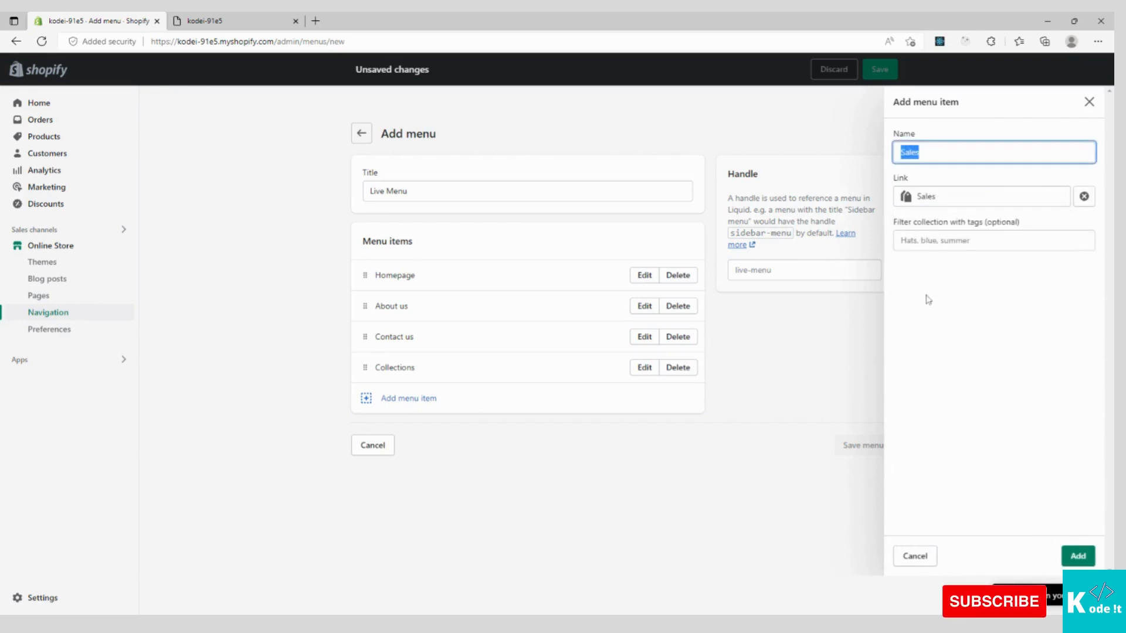
{"action": "left_click", "coordinate": [962, 283]}
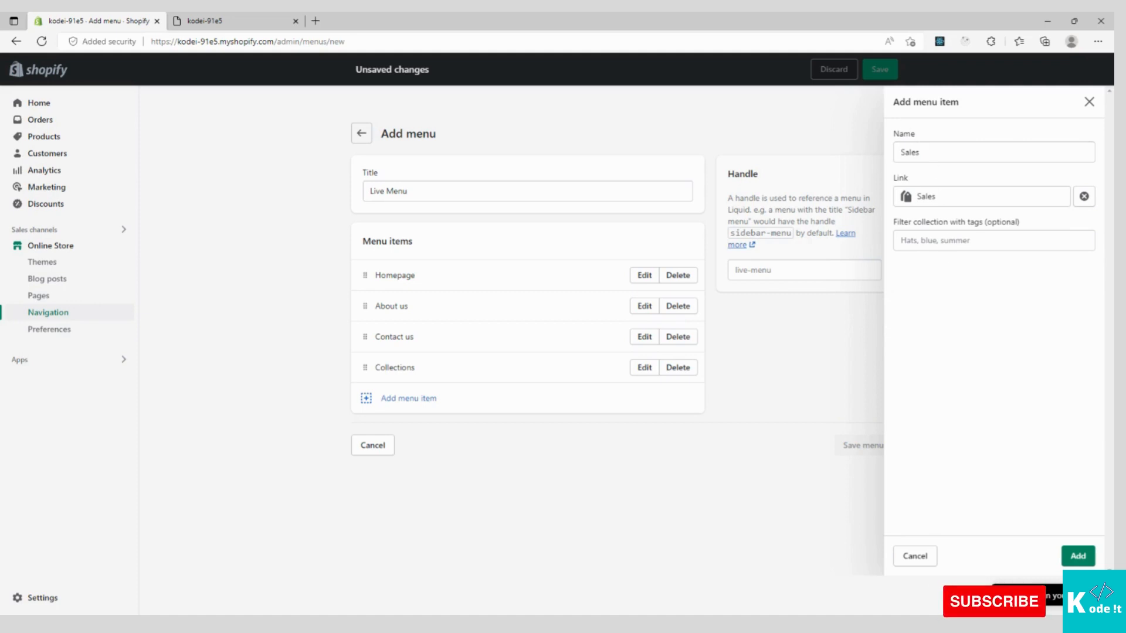
{"action": "left_click_drag", "start_coordinate": [925, 153], "coordinate": [896, 151]}
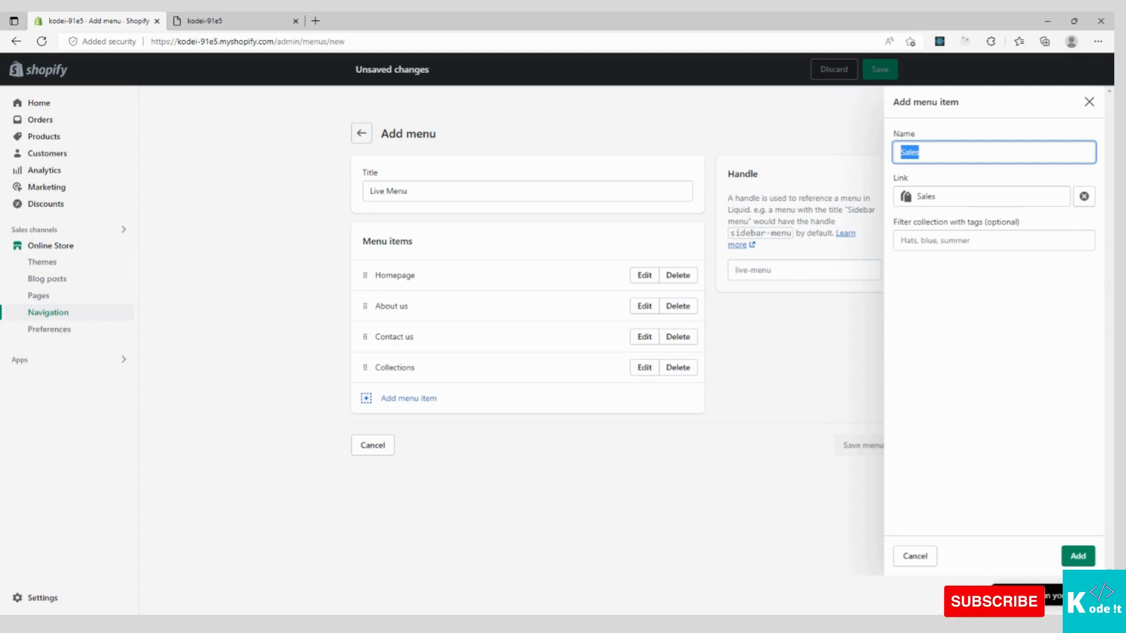
{"action": "left_click", "coordinate": [972, 307]}
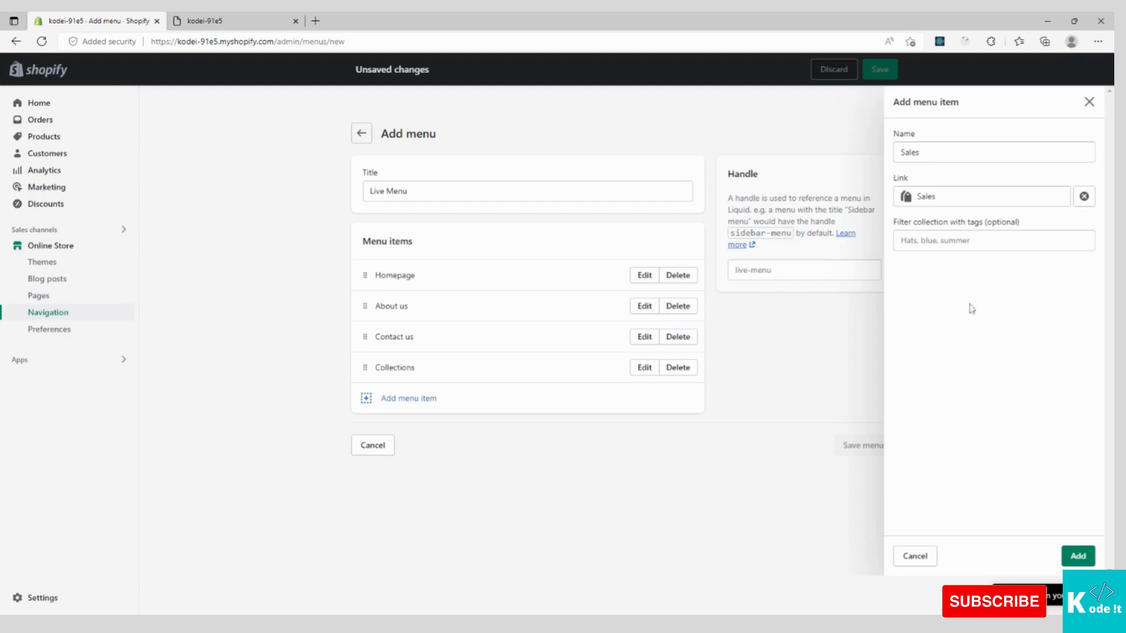
{"action": "left_click", "coordinate": [928, 240]}
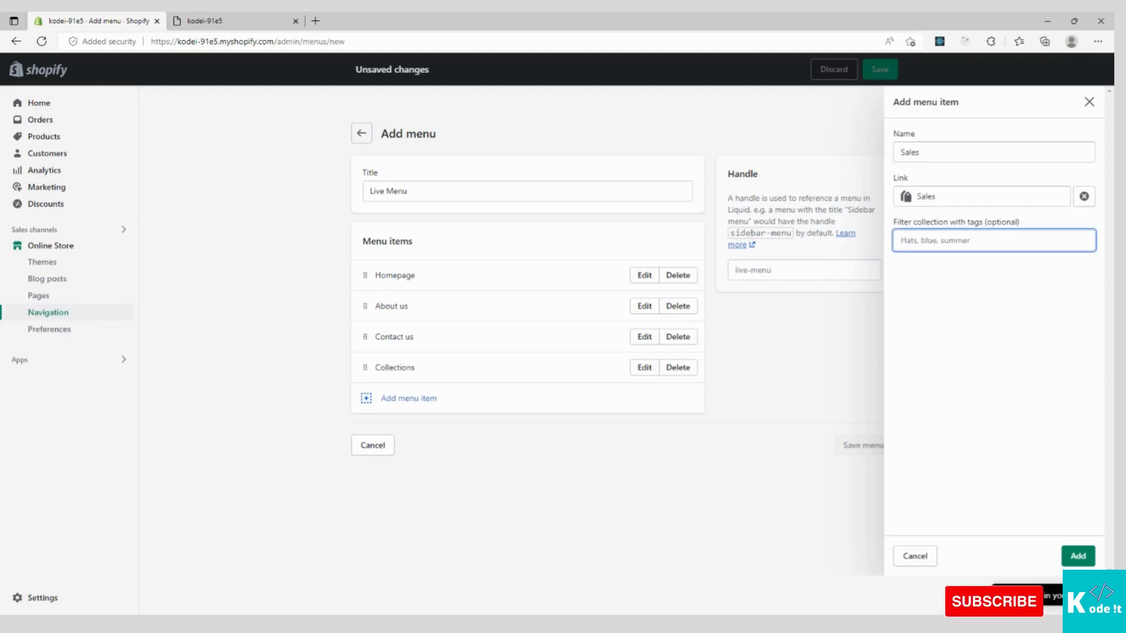
{"action": "left_click", "coordinate": [988, 288]}
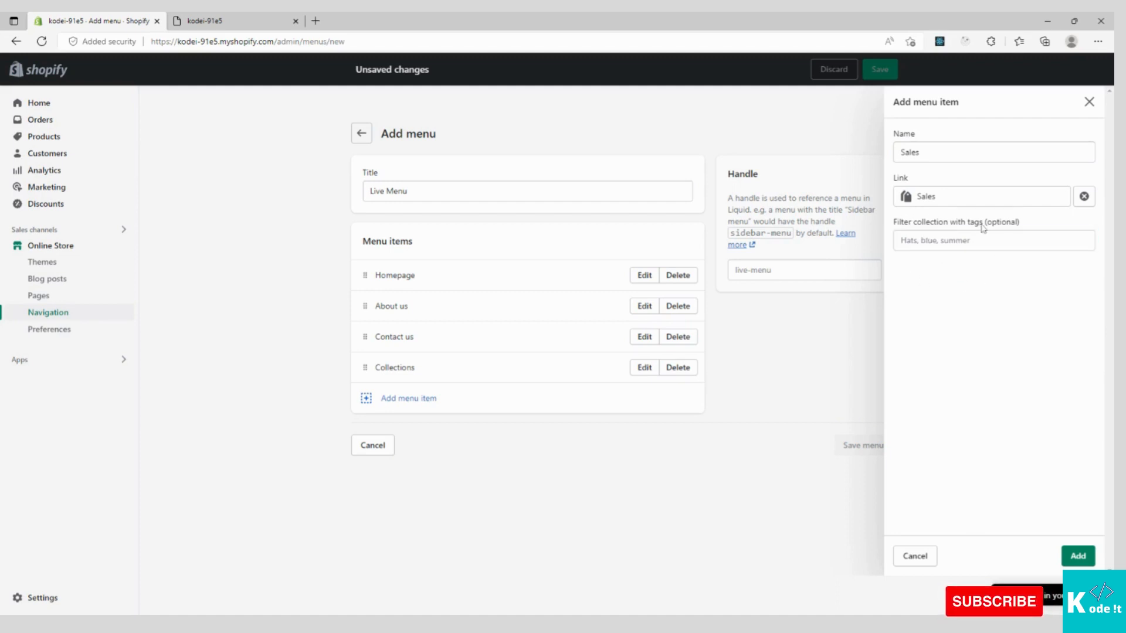
{"action": "left_click", "coordinate": [1073, 557]}
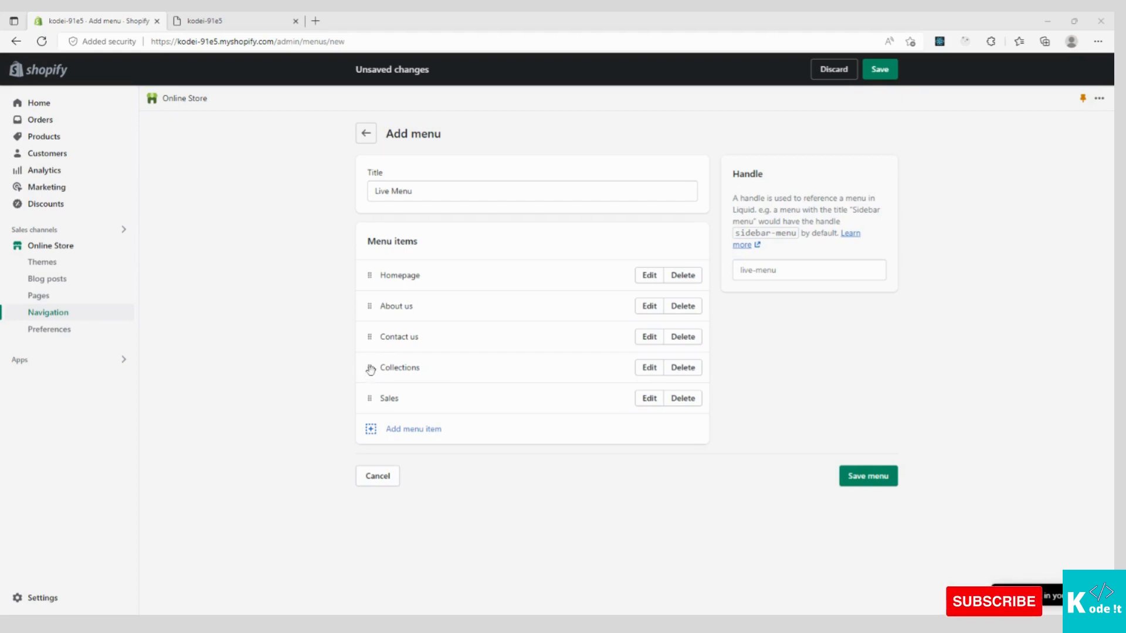
- Arrange the menu with Collections directly below Homepage and Sales nested under Collections, and save it
{"action": "left_click_drag", "start_coordinate": [369, 368], "coordinate": [377, 318]}
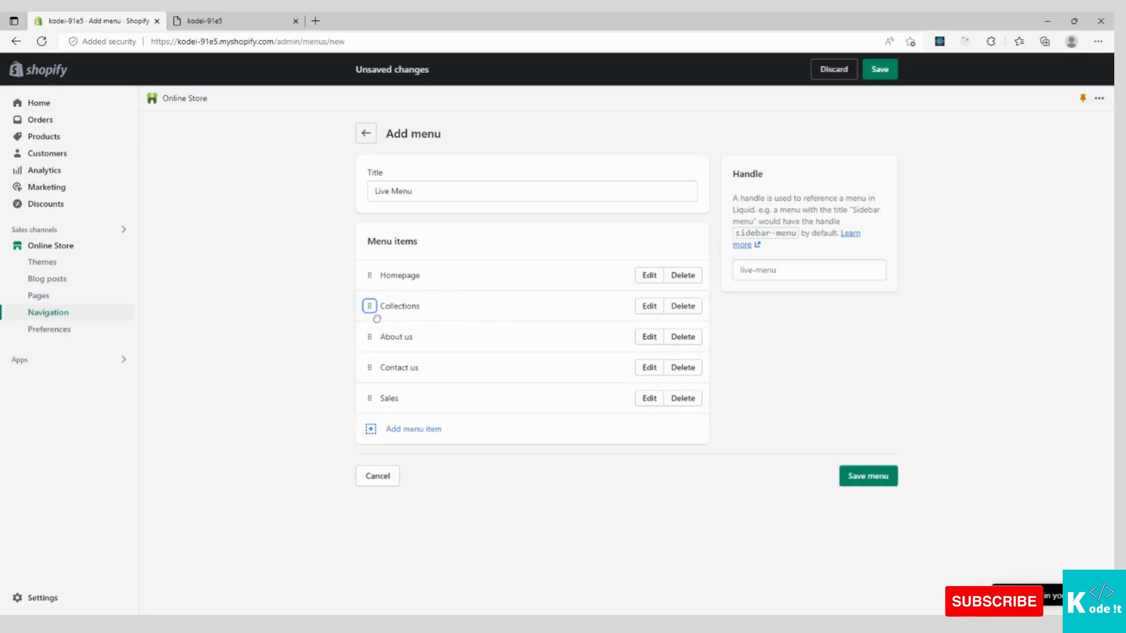
{"action": "left_click_drag", "start_coordinate": [369, 398], "coordinate": [401, 334]}
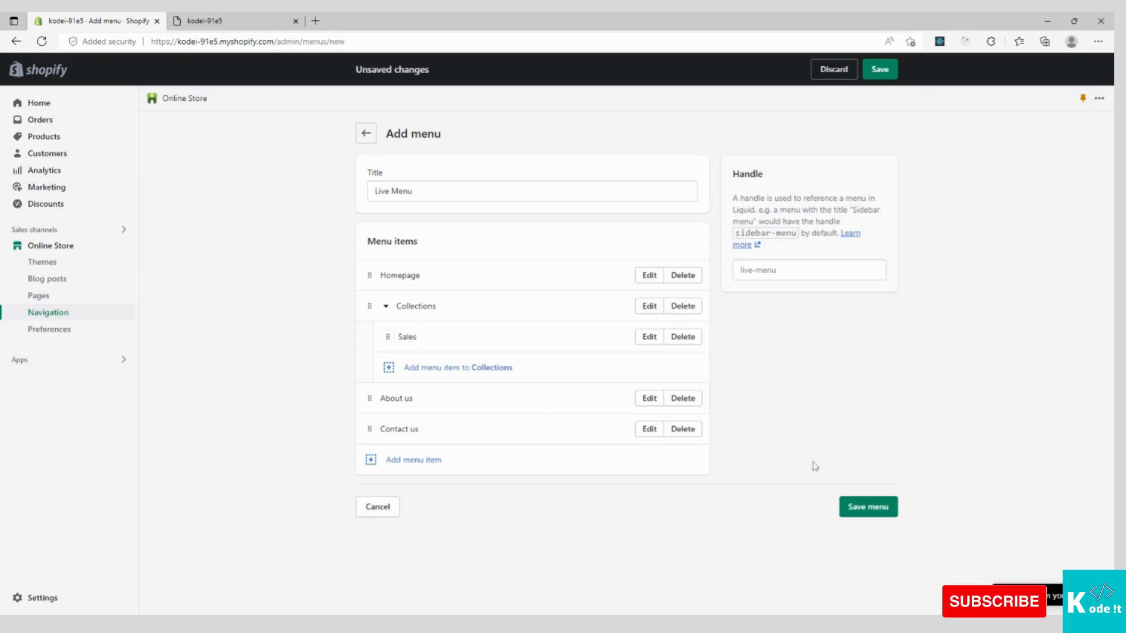
{"action": "left_click", "coordinate": [867, 507]}
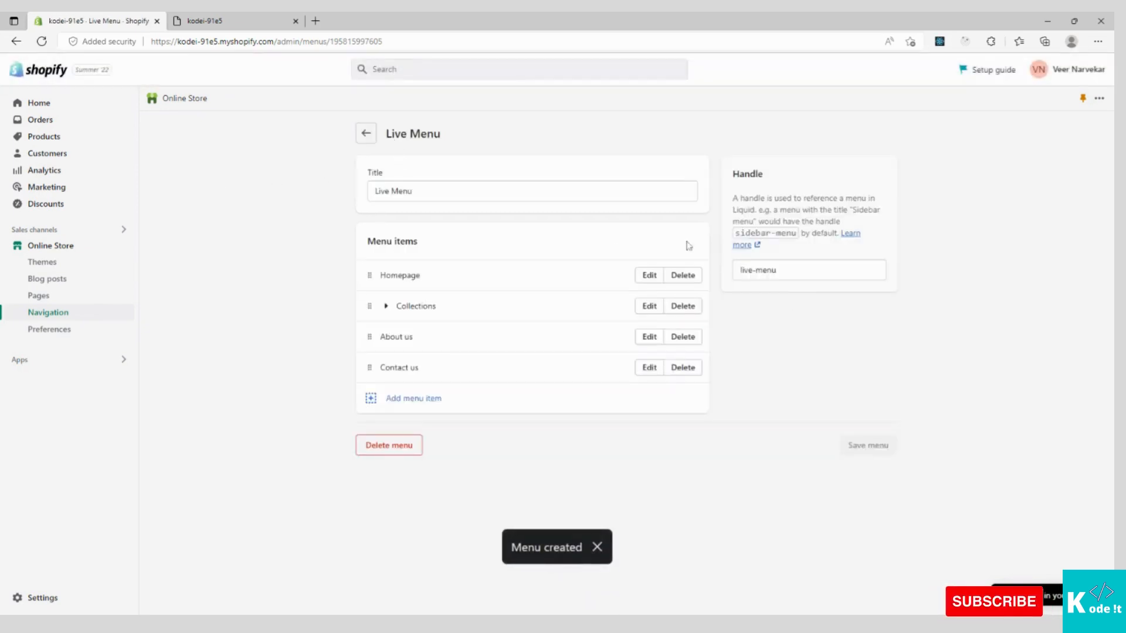
- Check the saved menu's handle and inspect the header navigation on the reloaded storefront
{"action": "left_click_drag", "start_coordinate": [739, 270], "coordinate": [777, 271]}
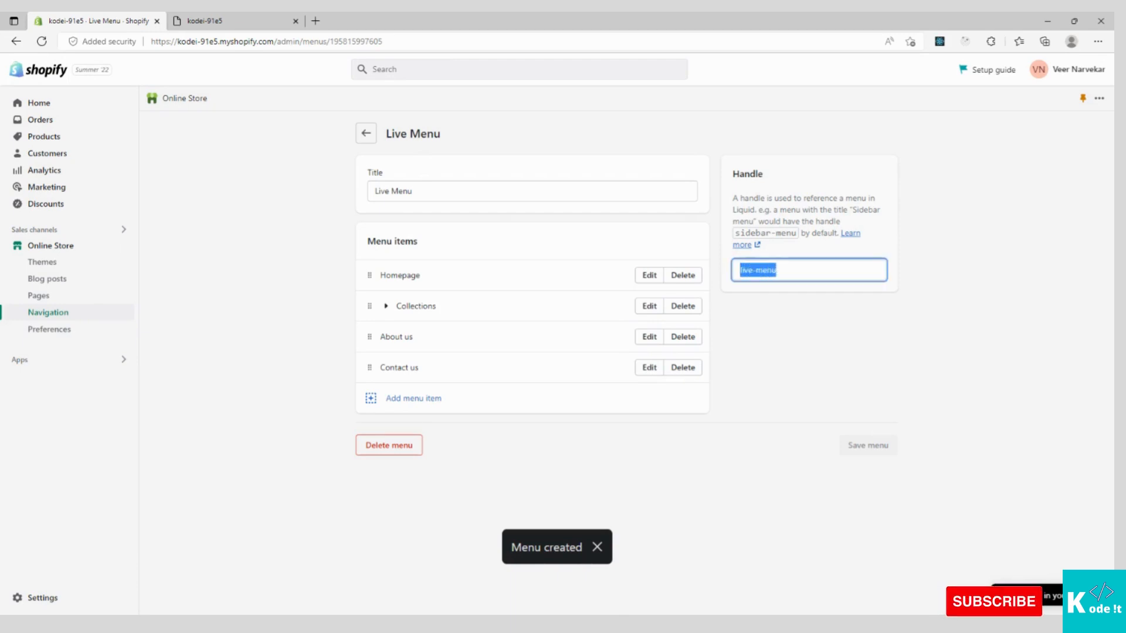
{"action": "left_click", "coordinate": [770, 343]}
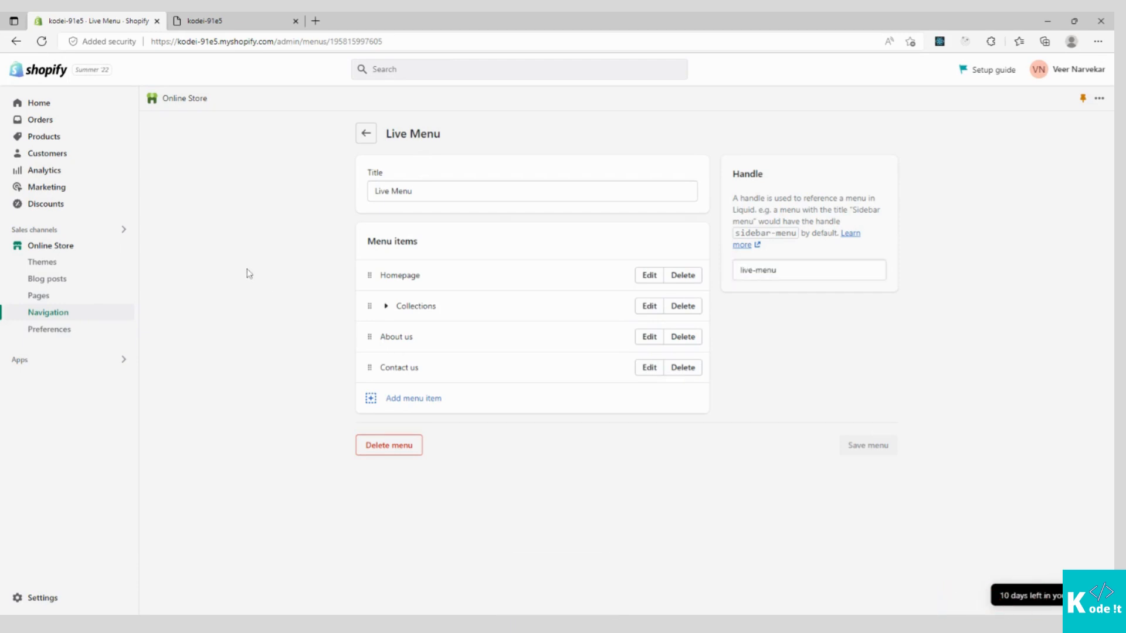
{"action": "left_click", "coordinate": [233, 19]}
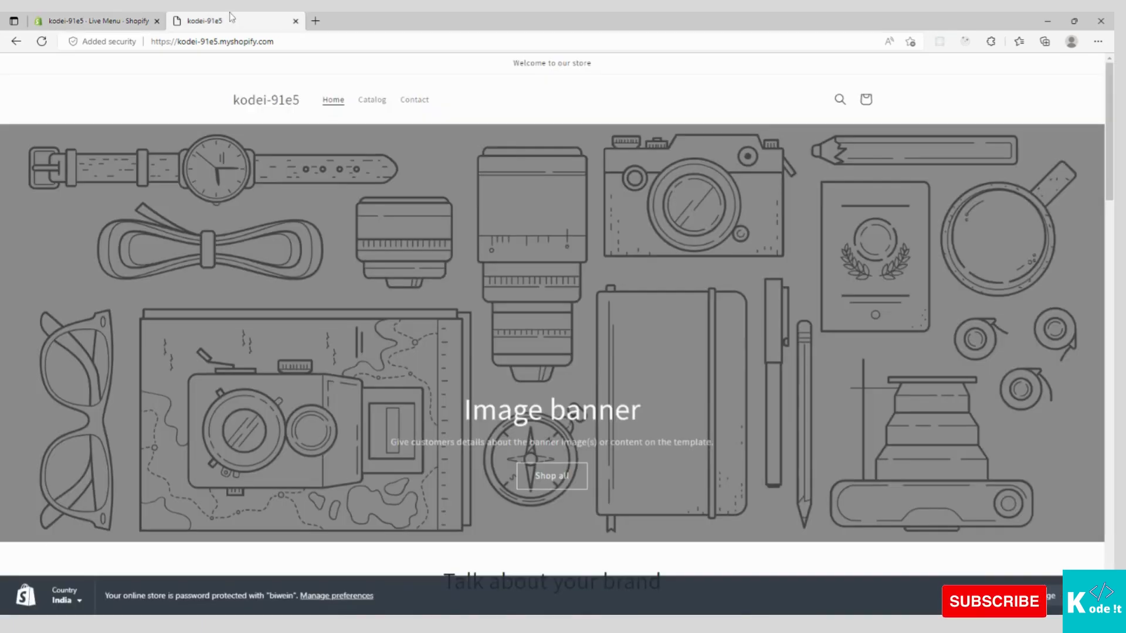
{"action": "left_click", "coordinate": [41, 42]}
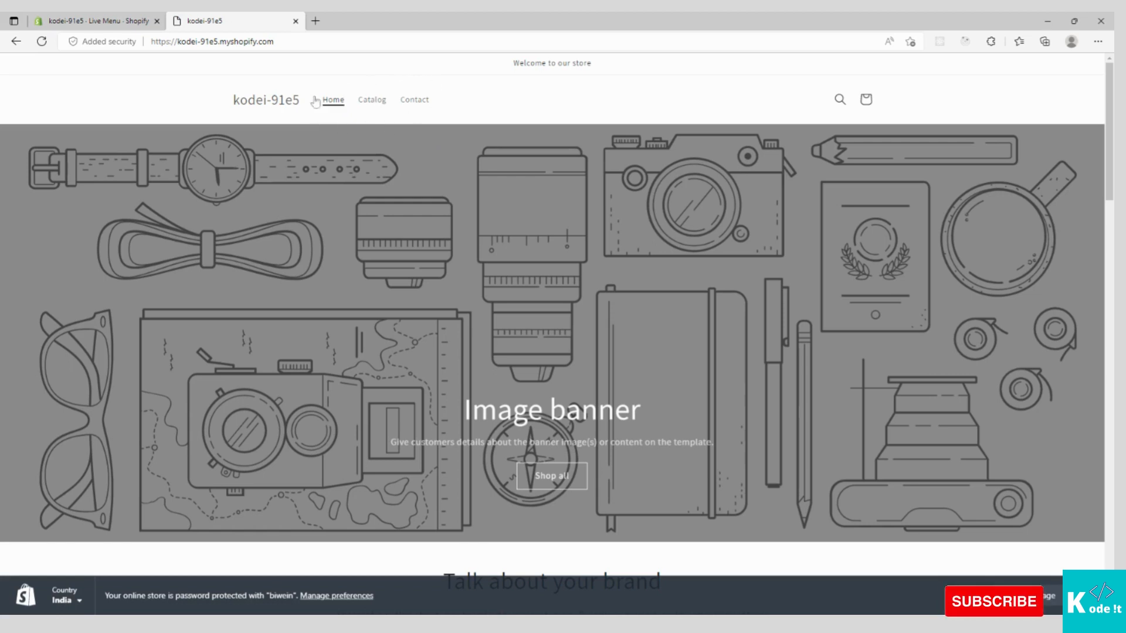
{"action": "left_click", "coordinate": [116, 18]}
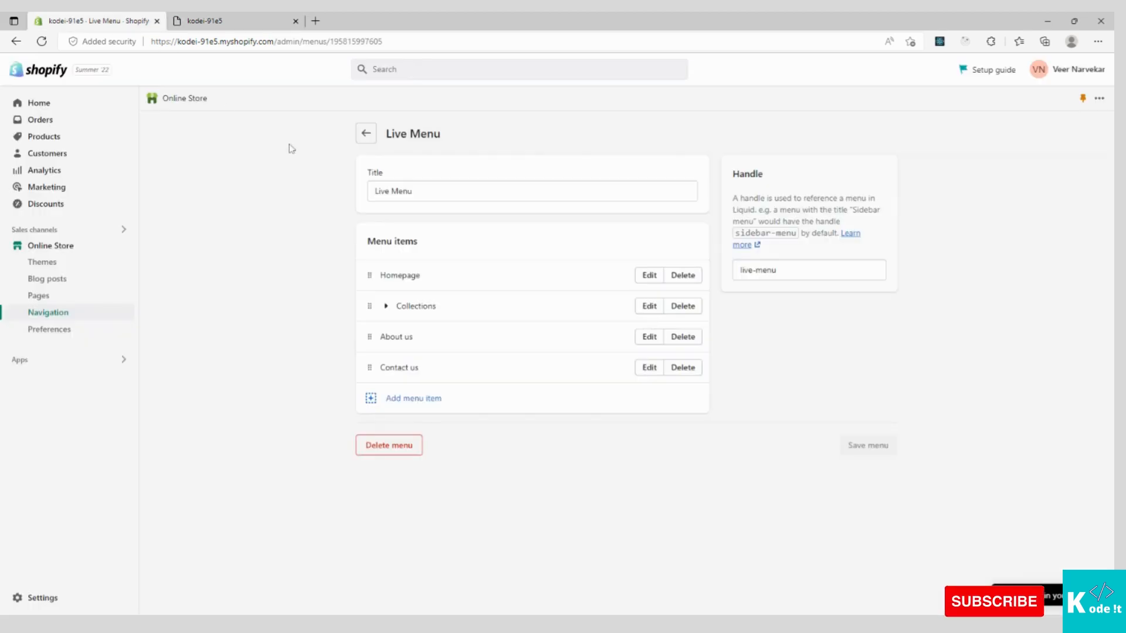
{"action": "left_click", "coordinate": [367, 135]}
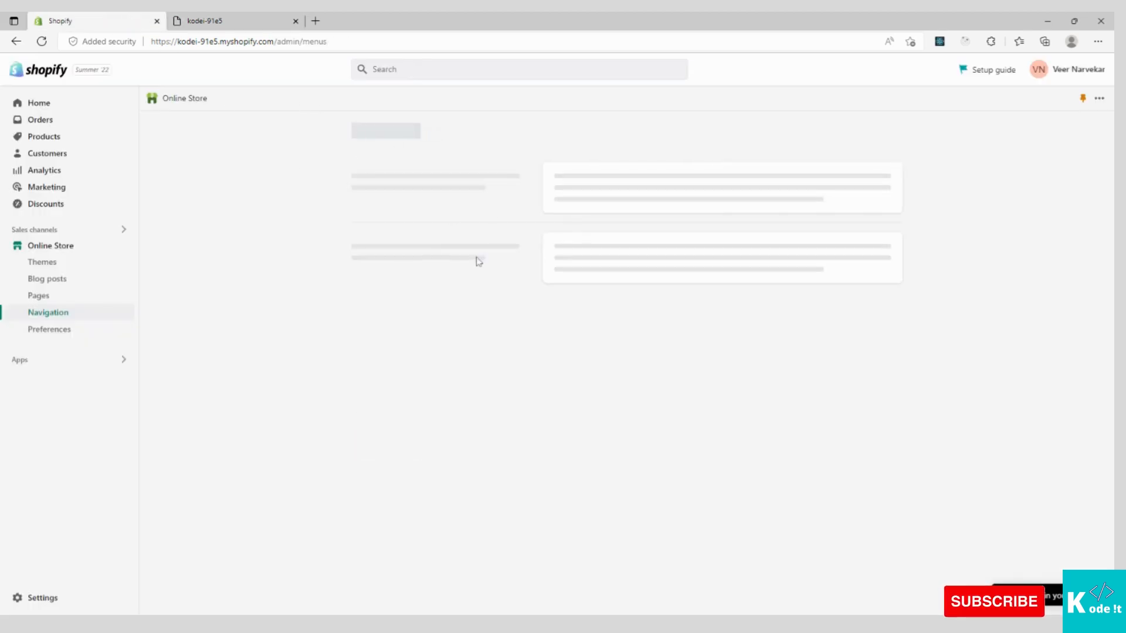
{"action": "left_click", "coordinate": [221, 12]}
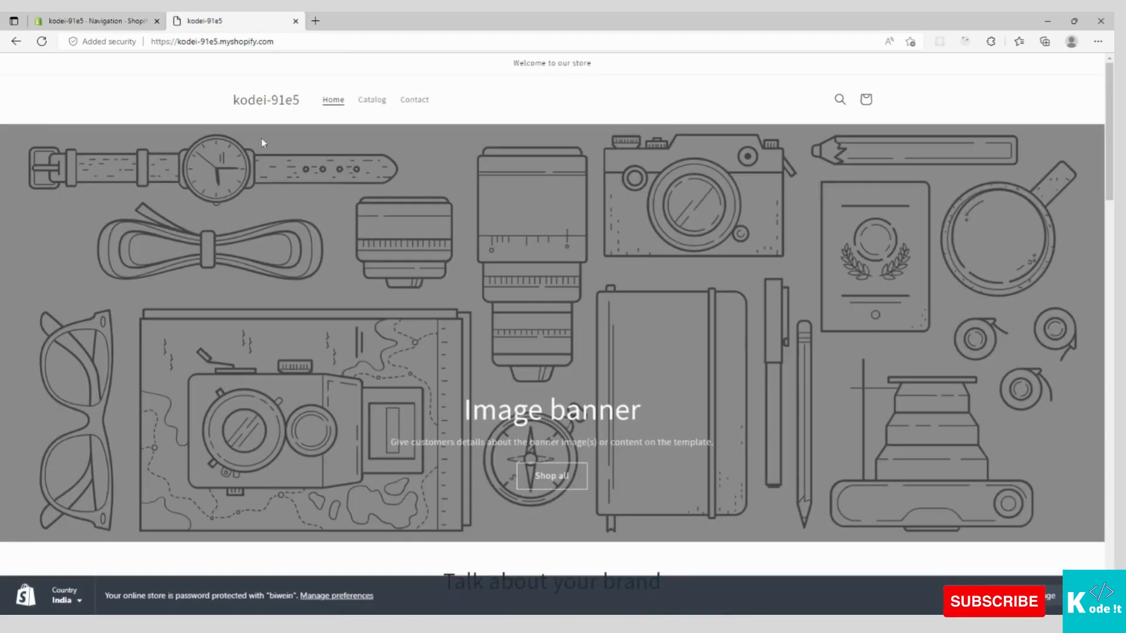
{"action": "left_click", "coordinate": [97, 20]}
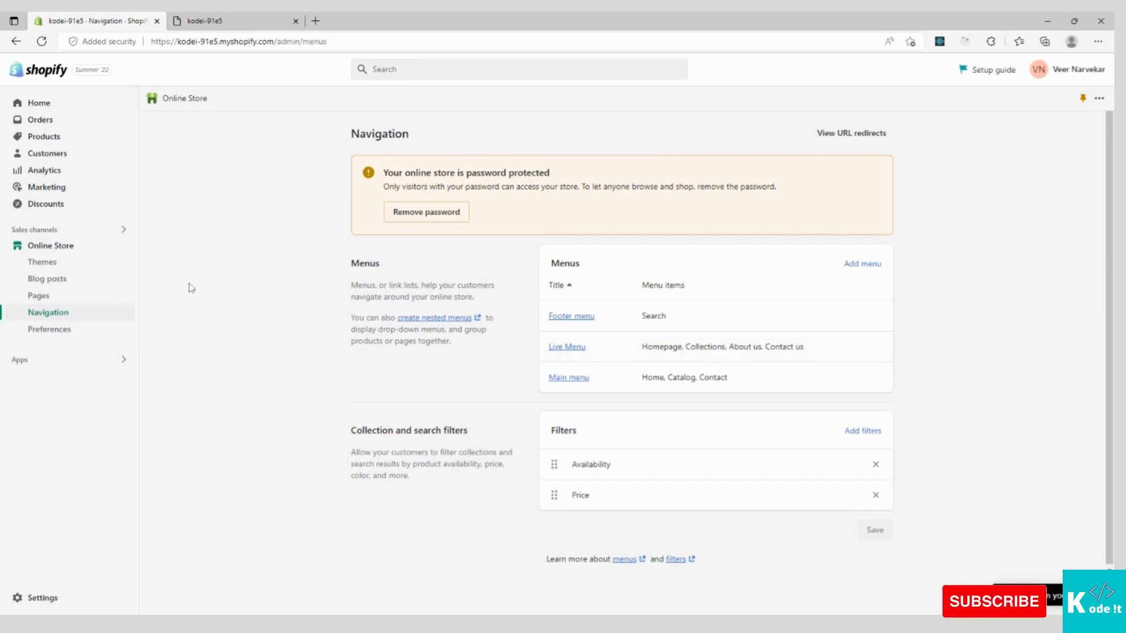
- Open the Dawn theme for customization and display the settings of its Header section
{"action": "left_click", "coordinate": [51, 264]}
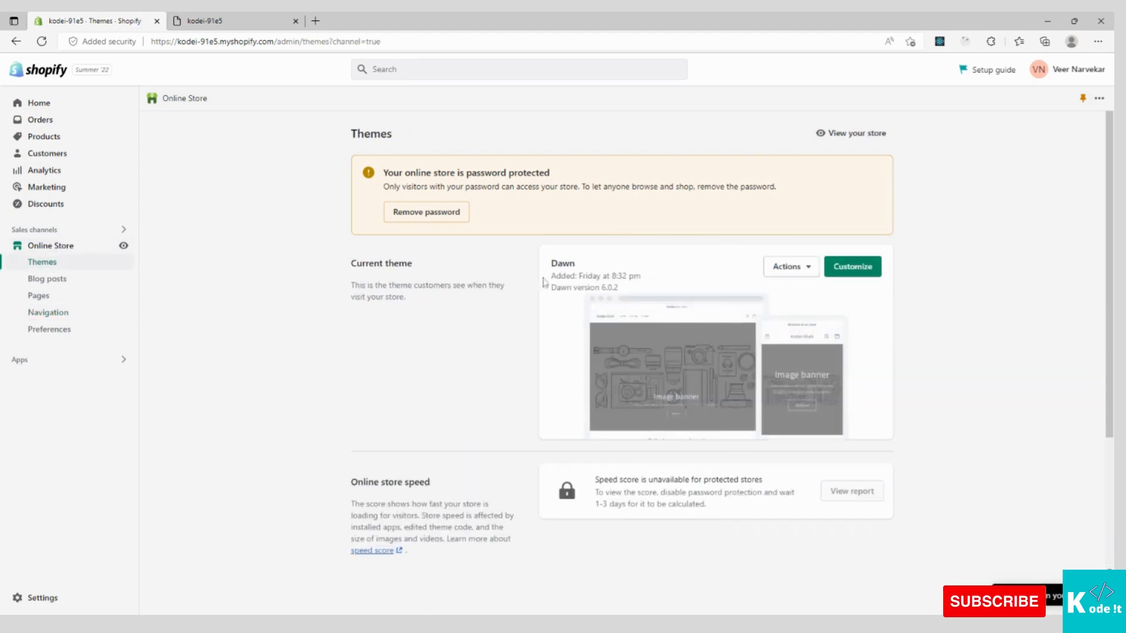
{"action": "left_click", "coordinate": [846, 272]}
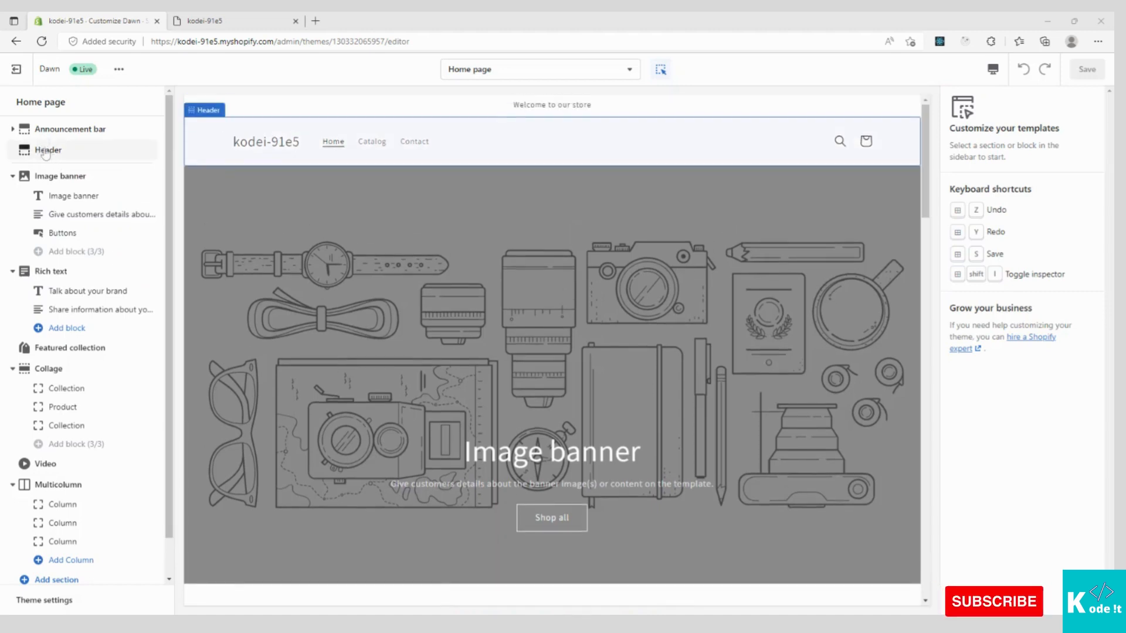
{"action": "left_click", "coordinate": [46, 152]}
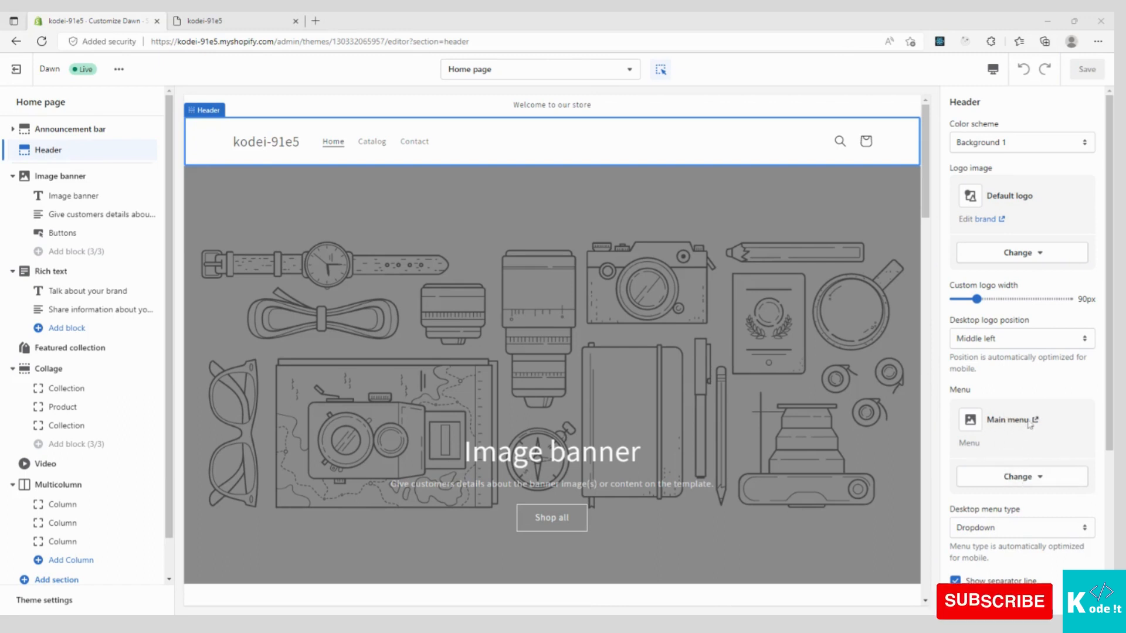
- Change the header's menu from Main menu to Live Menu and save the theme
{"action": "left_click", "coordinate": [1022, 479]}
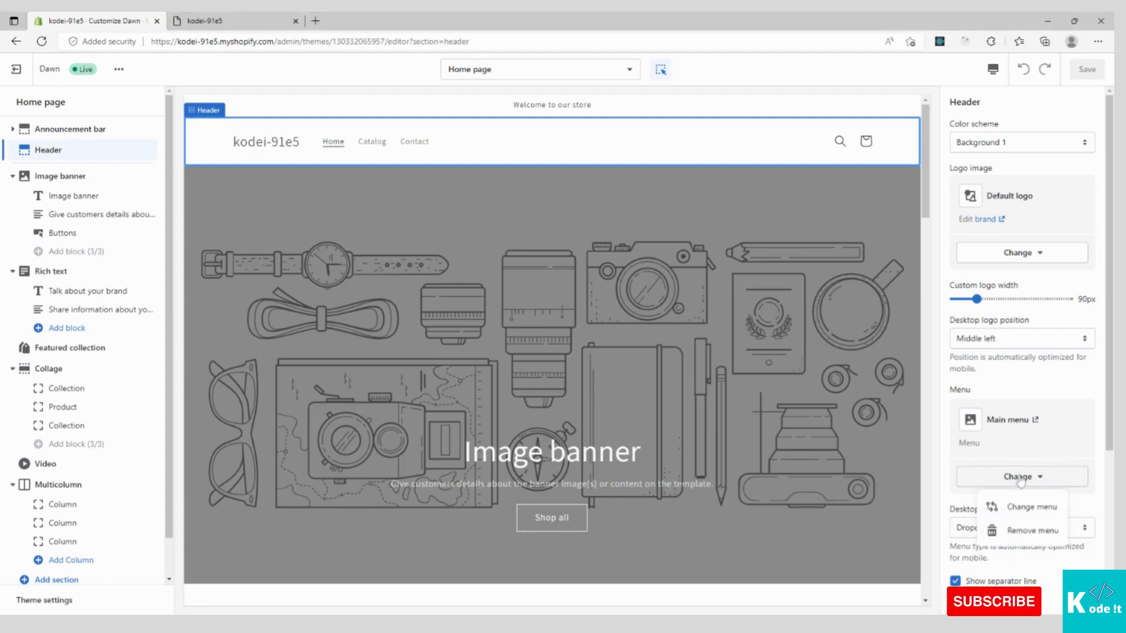
{"action": "left_click", "coordinate": [1020, 510]}
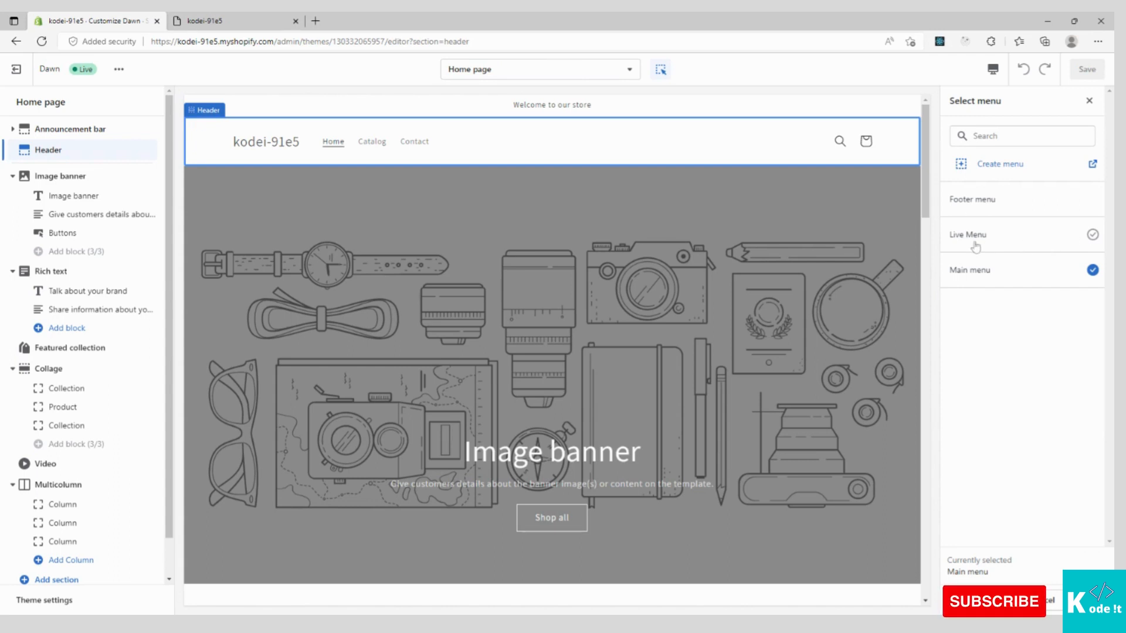
{"action": "left_click", "coordinate": [1077, 238]}
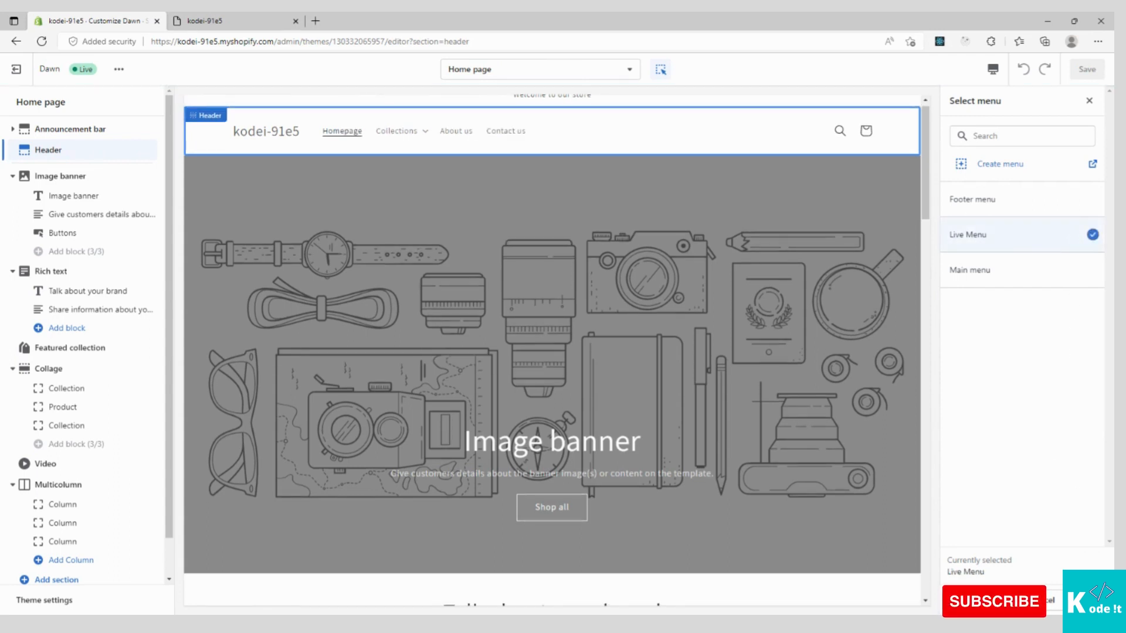
{"action": "left_click", "coordinate": [1082, 600]}
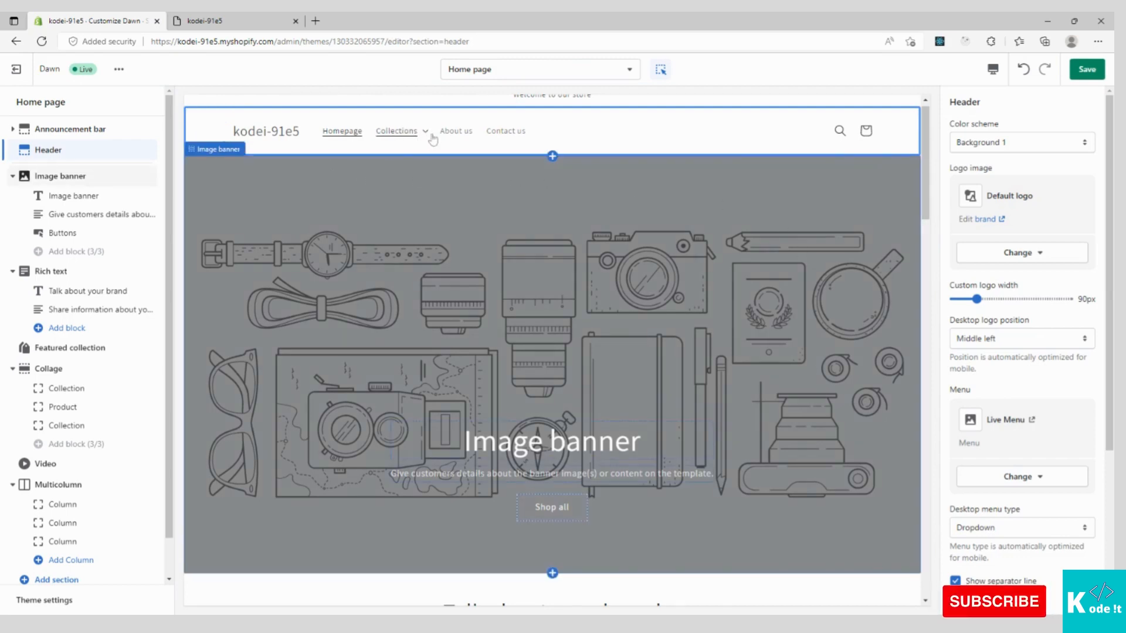
{"action": "left_click", "coordinate": [1087, 71]}
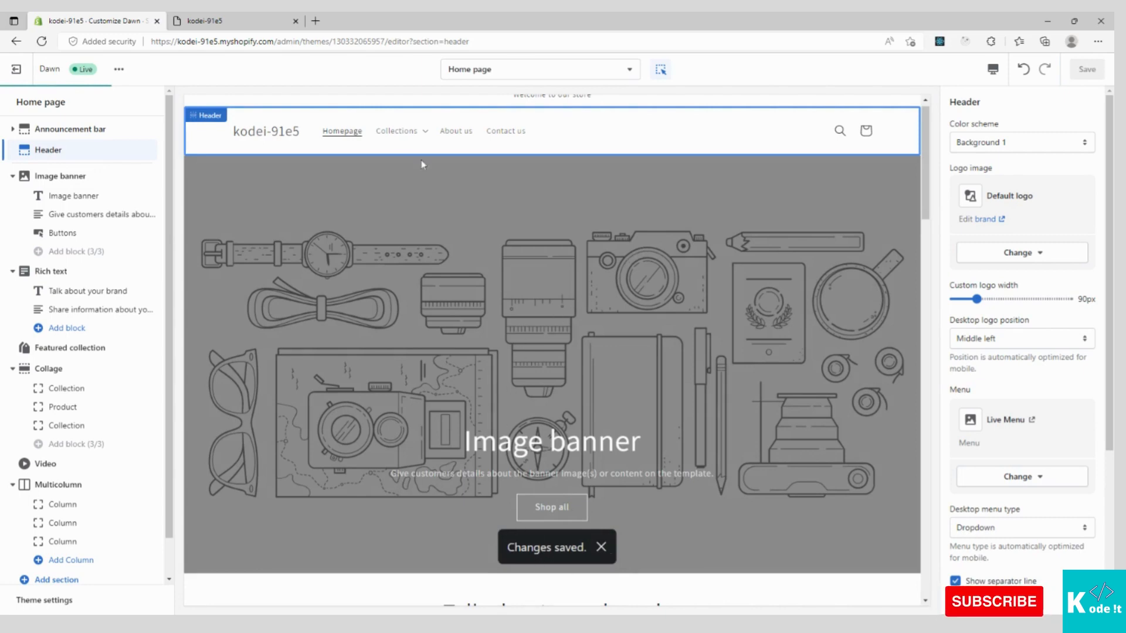
- Reload the storefront, check the Collections dropdown, open its Sales page and return to the Homepage
{"action": "left_click", "coordinate": [222, 18]}
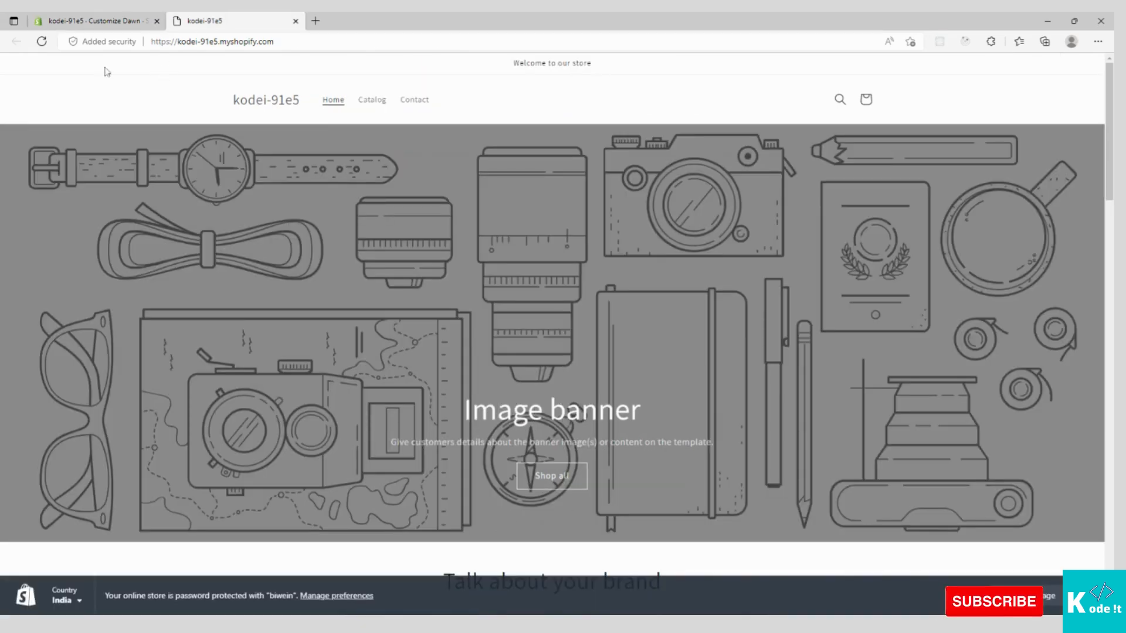
{"action": "left_click", "coordinate": [46, 45]}
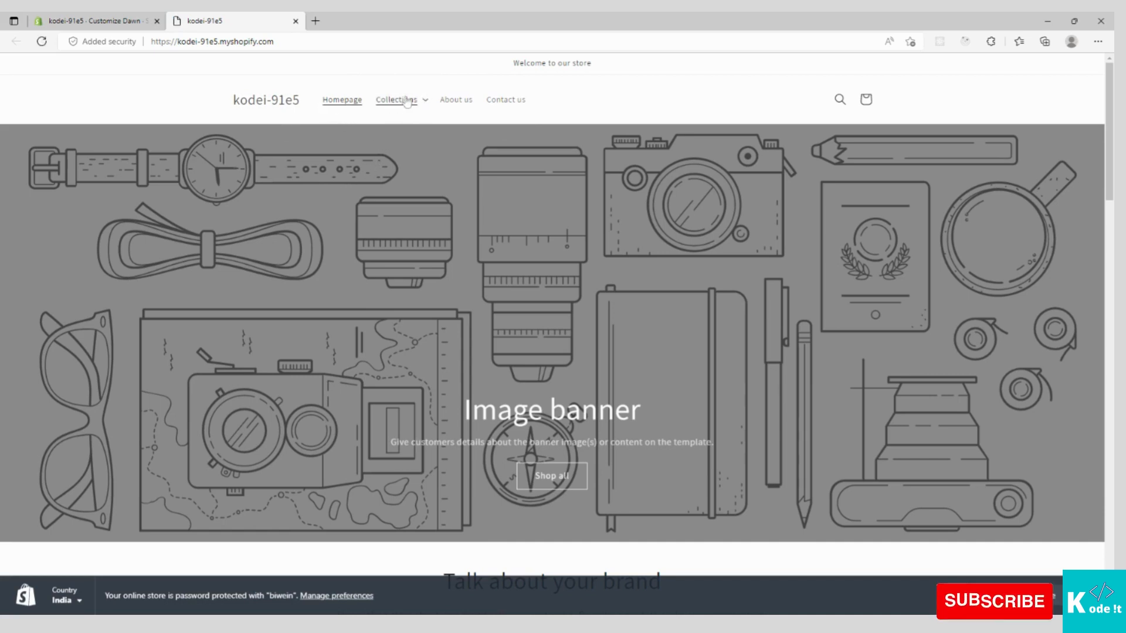
{"action": "left_click", "coordinate": [424, 103]}
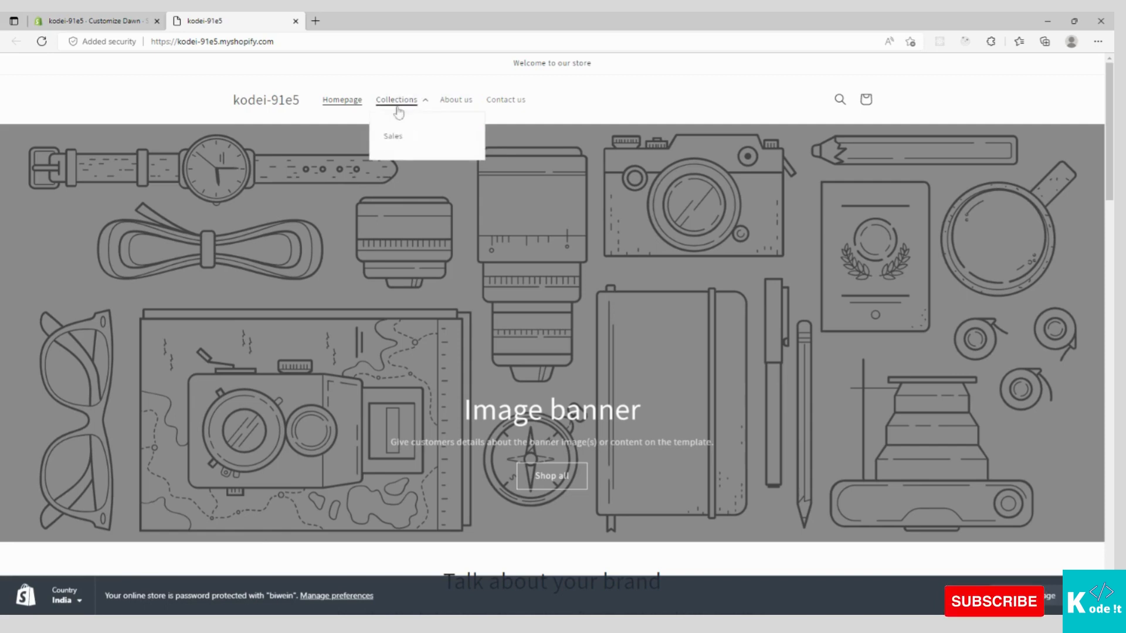
{"action": "left_click", "coordinate": [574, 90]}
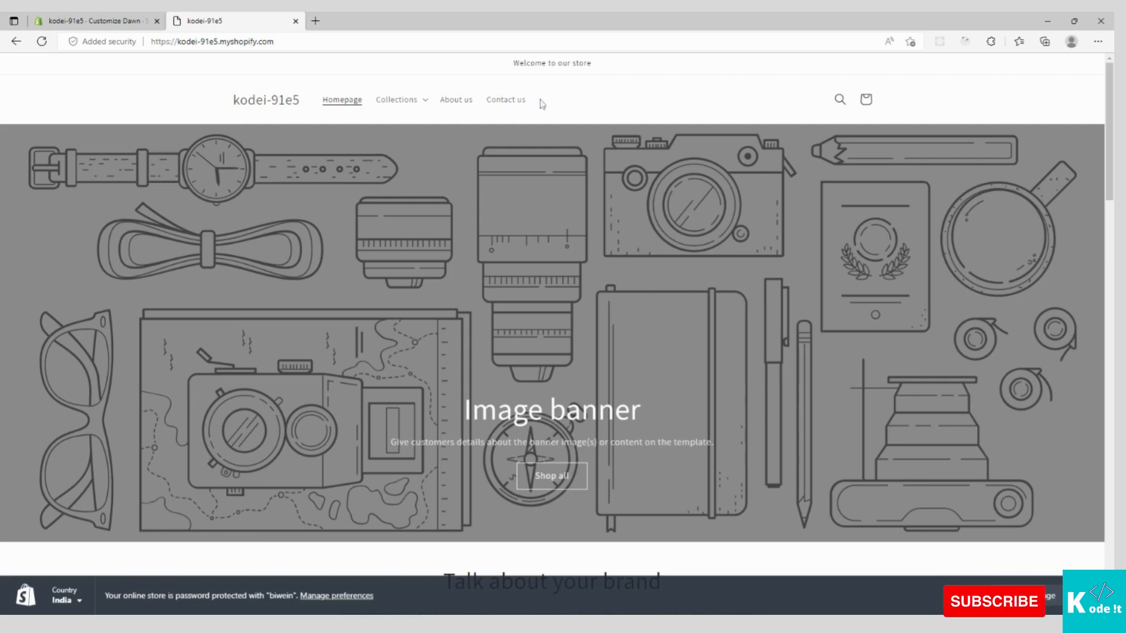
{"action": "left_click", "coordinate": [425, 109]}
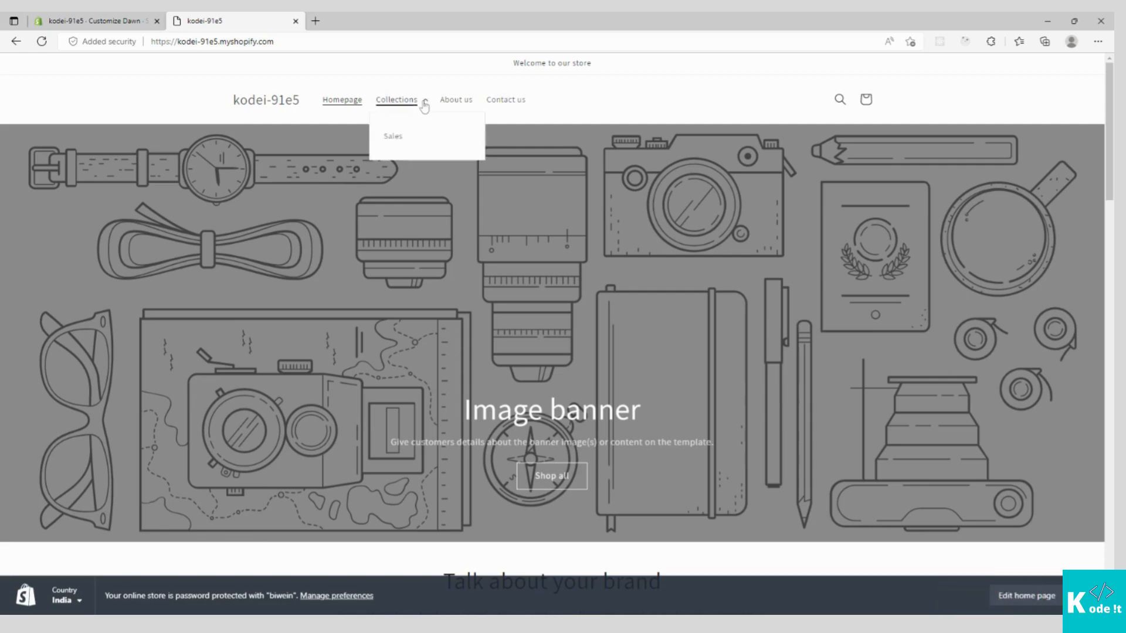
{"action": "left_click", "coordinate": [392, 139]}
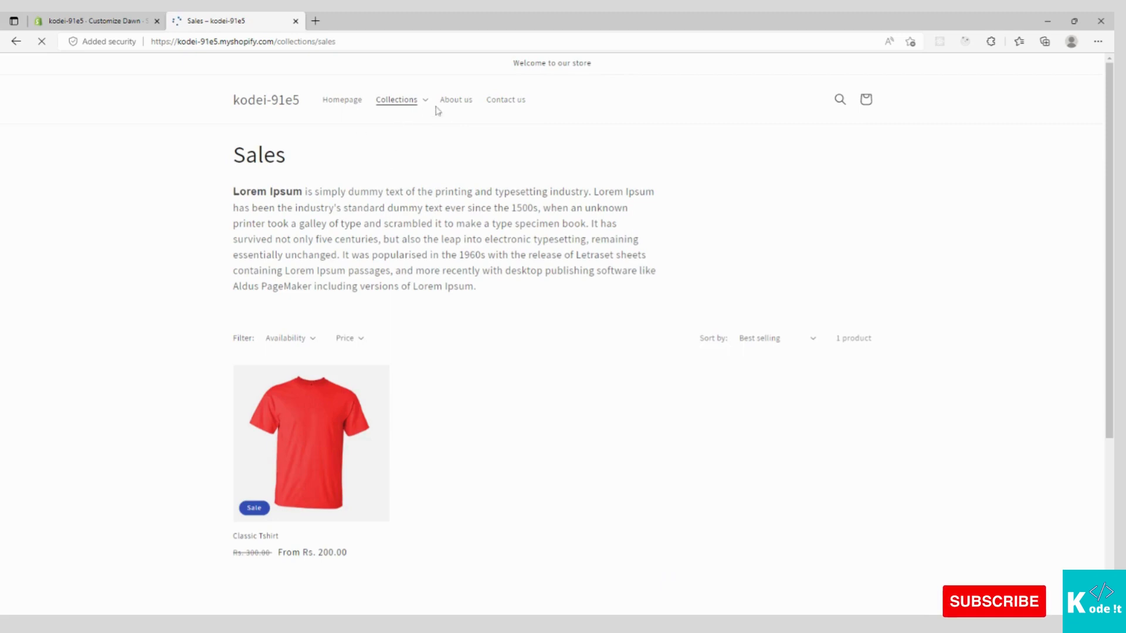
{"action": "left_click", "coordinate": [425, 107]}
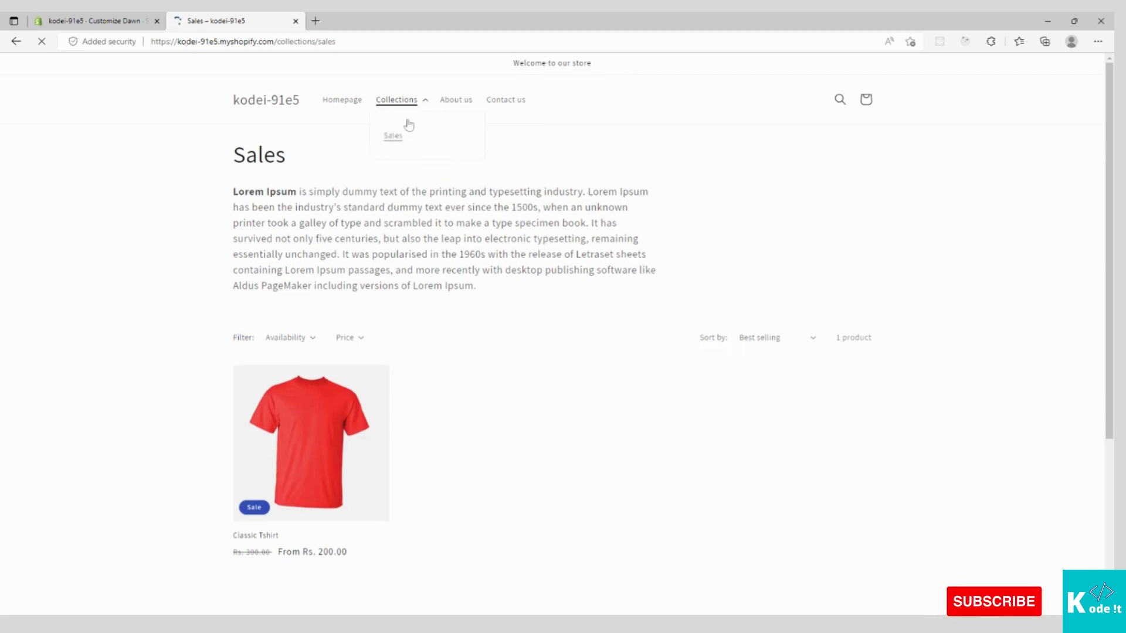
{"action": "left_click", "coordinate": [344, 101]}
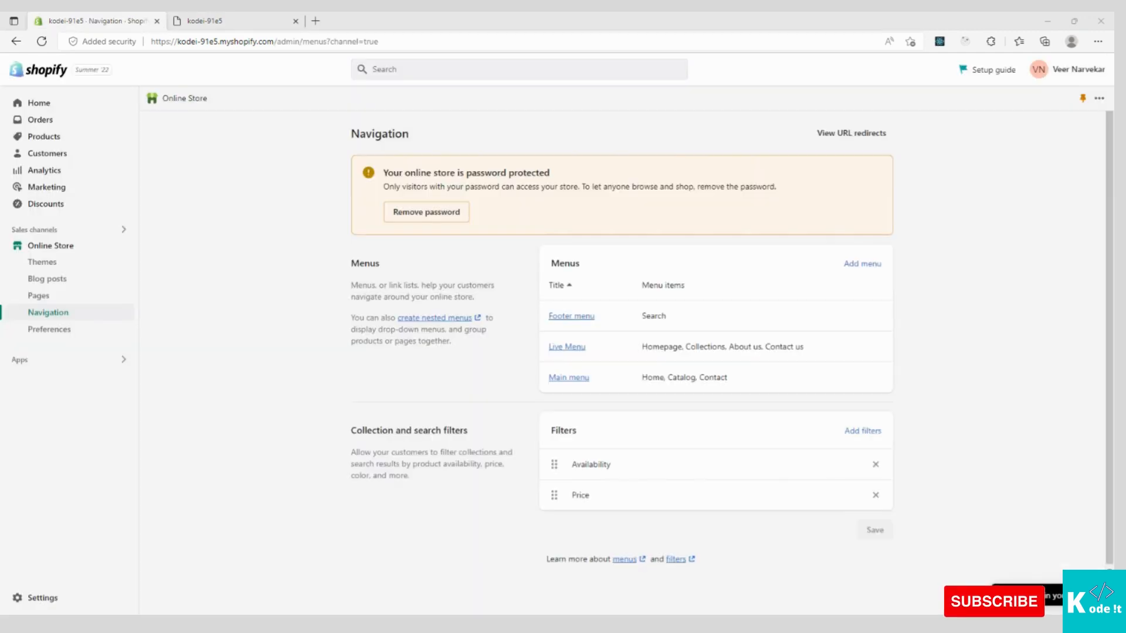
- Open the Footer menu from the store's navigation list and compare it with the links in the storefront's footer
{"action": "left_click", "coordinate": [561, 318]}
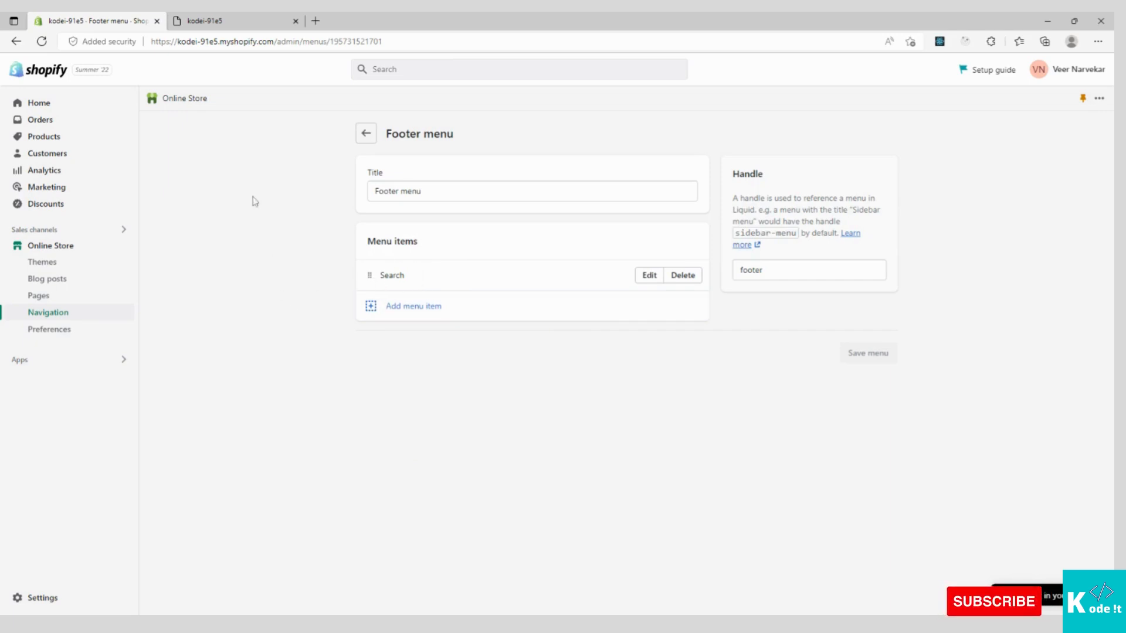
{"action": "left_click", "coordinate": [227, 18]}
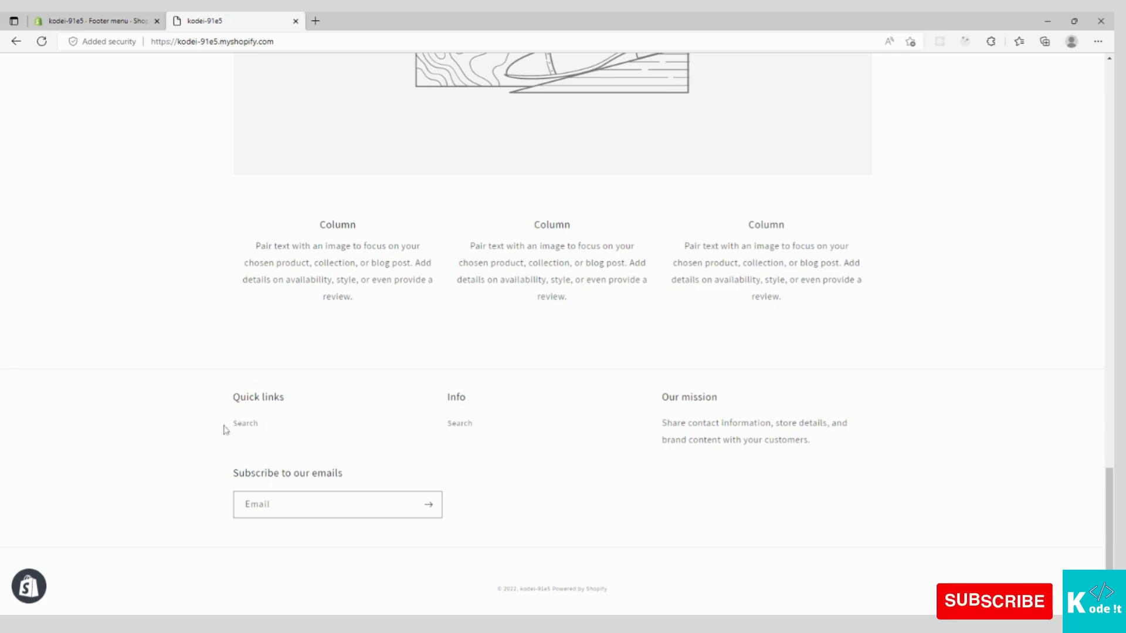
{"action": "left_click", "coordinate": [100, 21]}
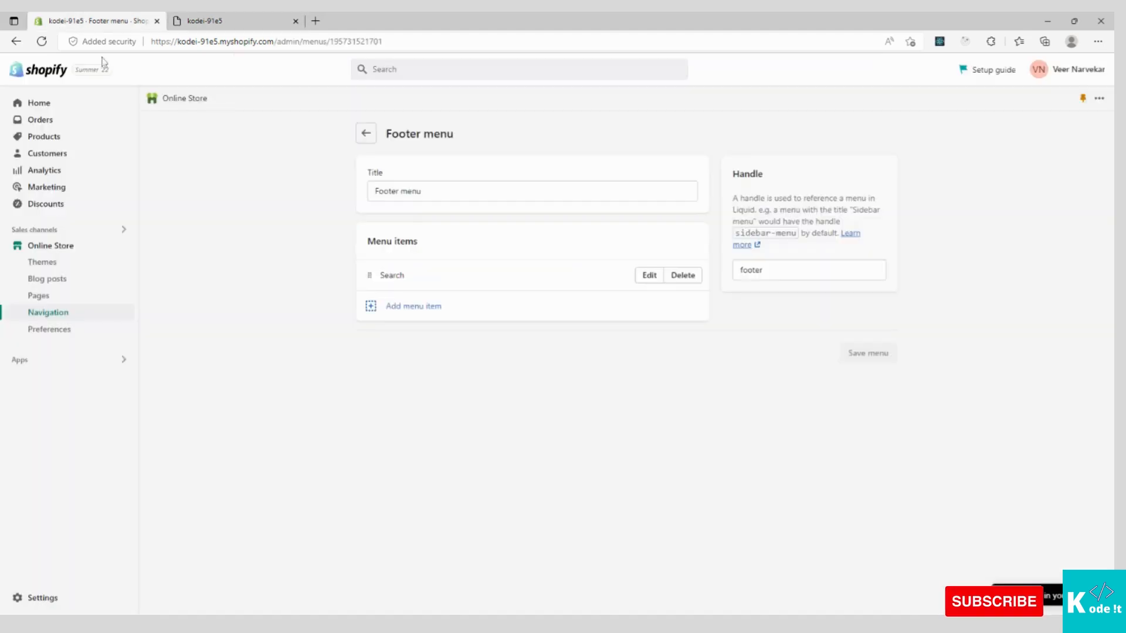
- Add a menu item to the Footer menu that links to the Contact page, keeping the name "Contact"
{"action": "left_click", "coordinate": [408, 309]}
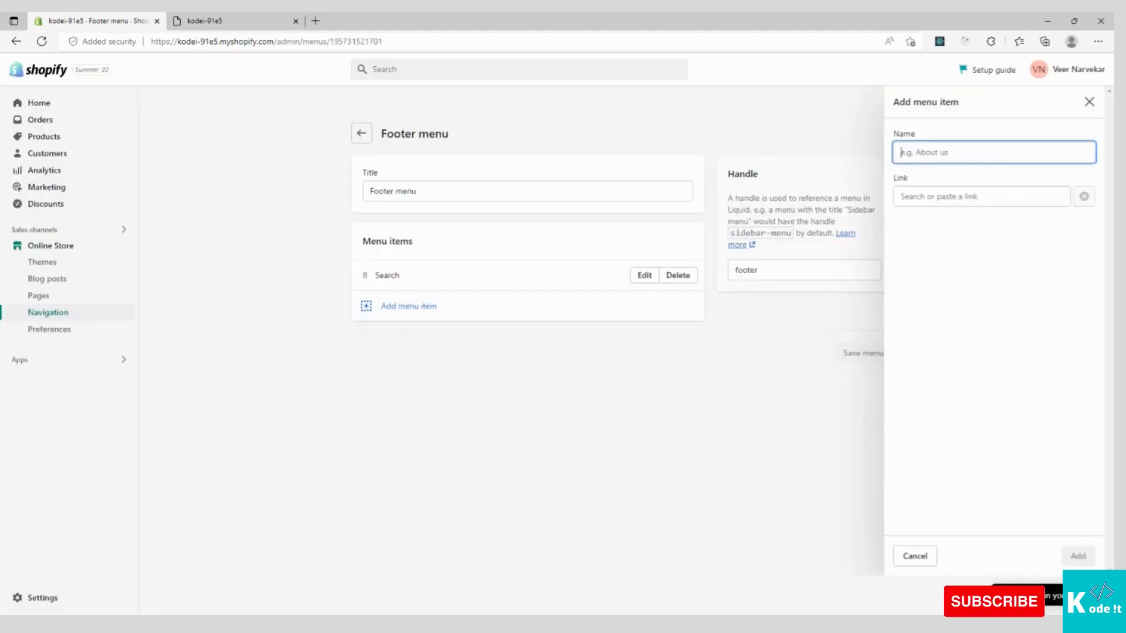
{"action": "left_click", "coordinate": [938, 197]}
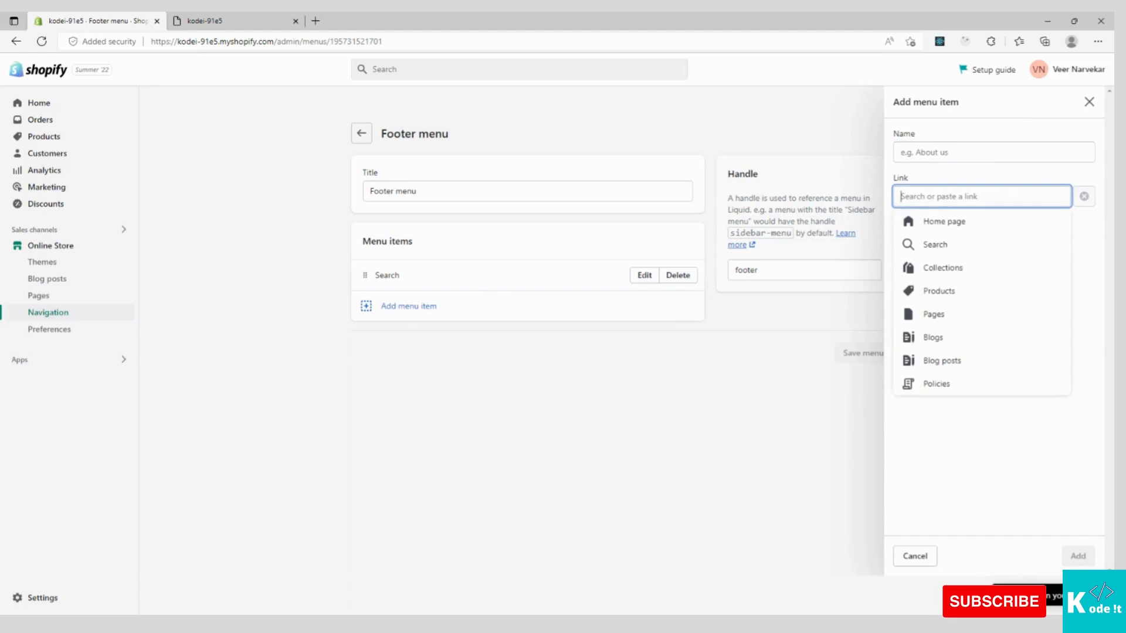
{"action": "left_click", "coordinate": [943, 317]}
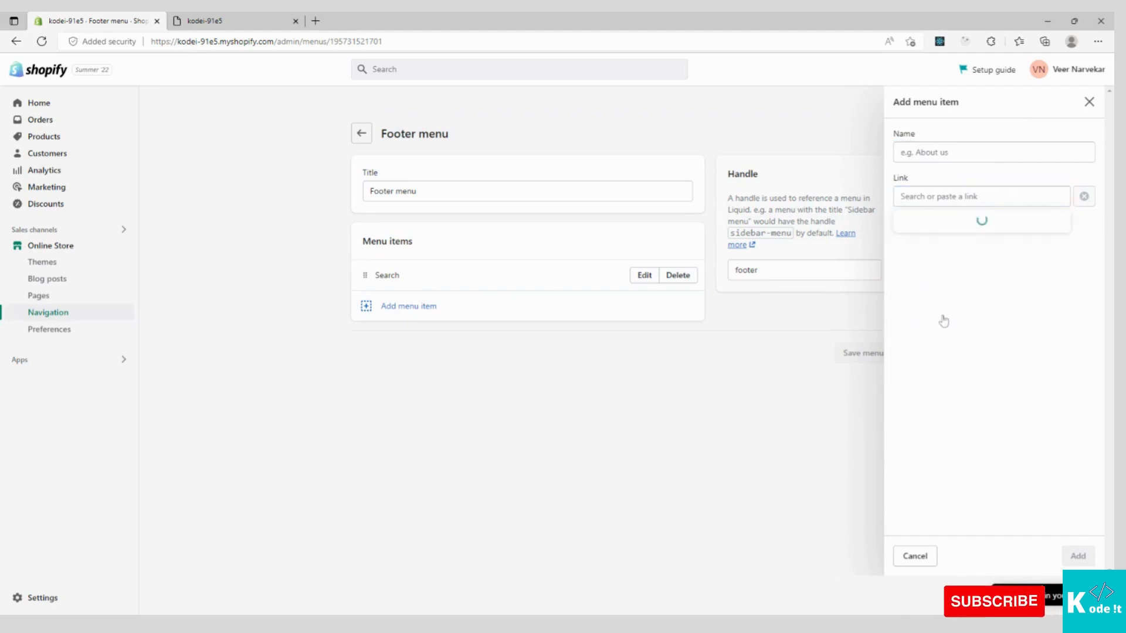
{"action": "left_click", "coordinate": [937, 272]}
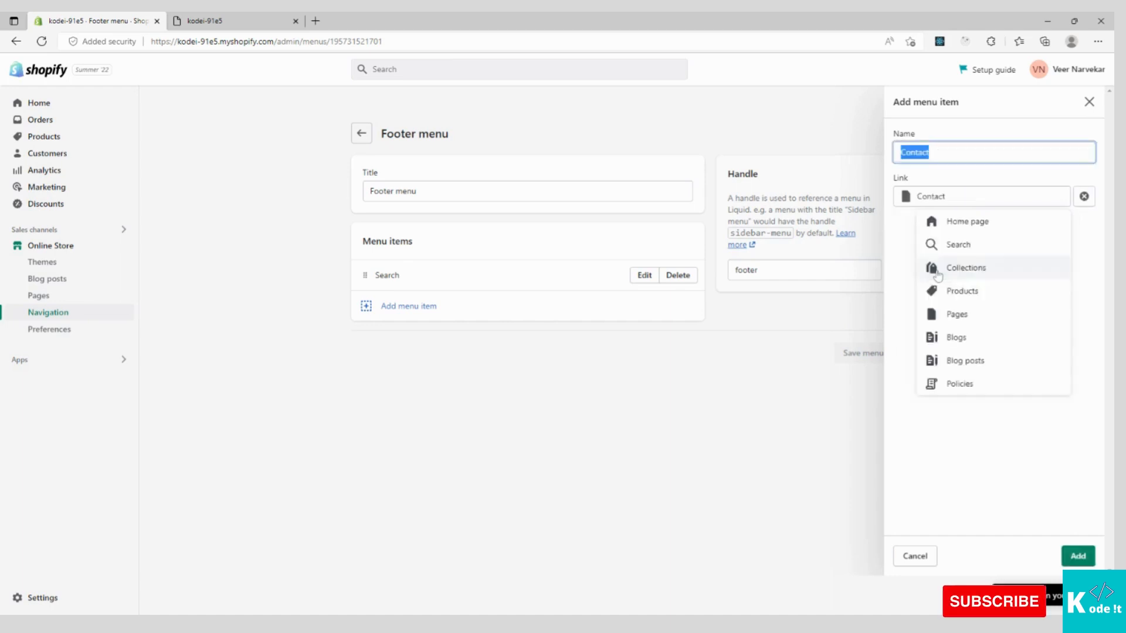
{"action": "left_click", "coordinate": [1077, 556]}
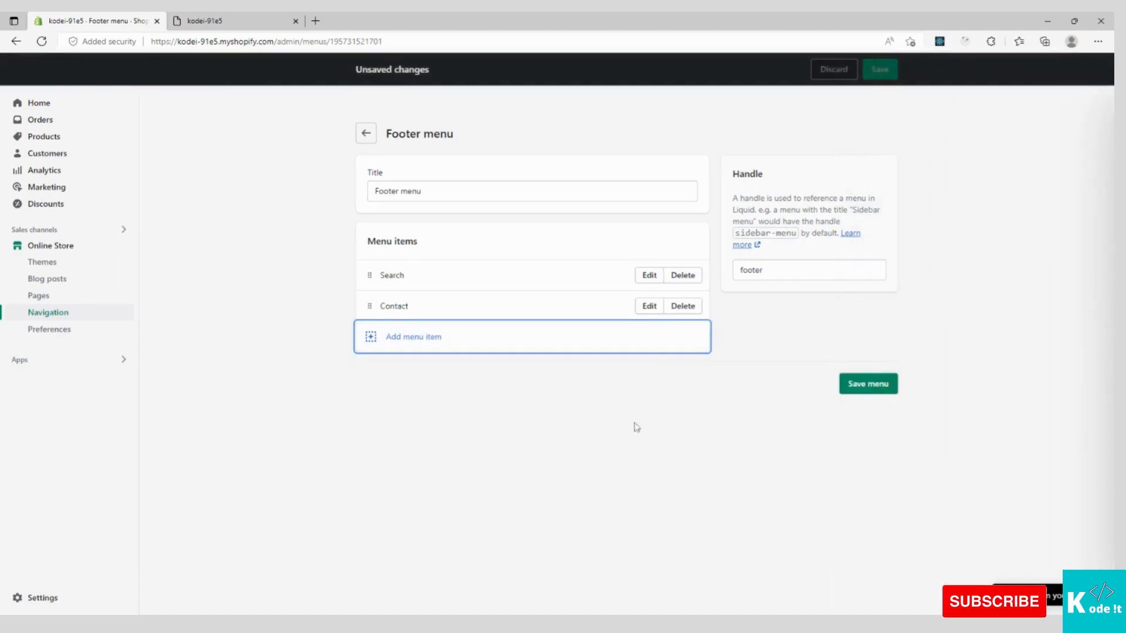
- Add a menu item to the Footer menu that links to the About Us page, keeping the name "About Us"
{"action": "left_click", "coordinate": [414, 340]}
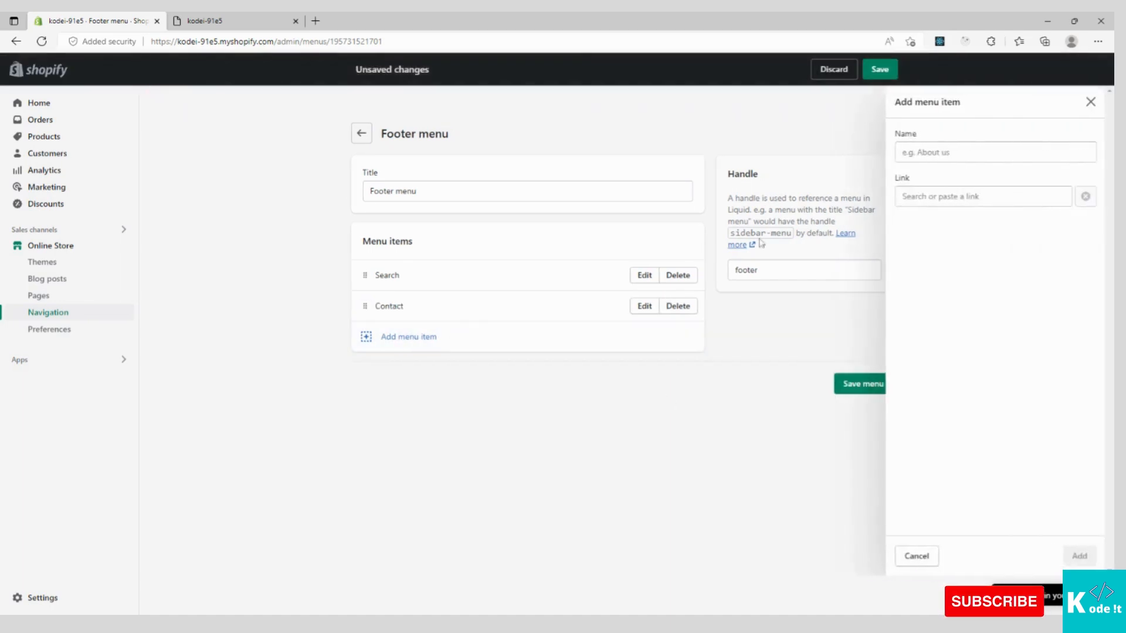
{"action": "left_click", "coordinate": [983, 195]}
{"action": "left_click", "coordinate": [940, 293]}
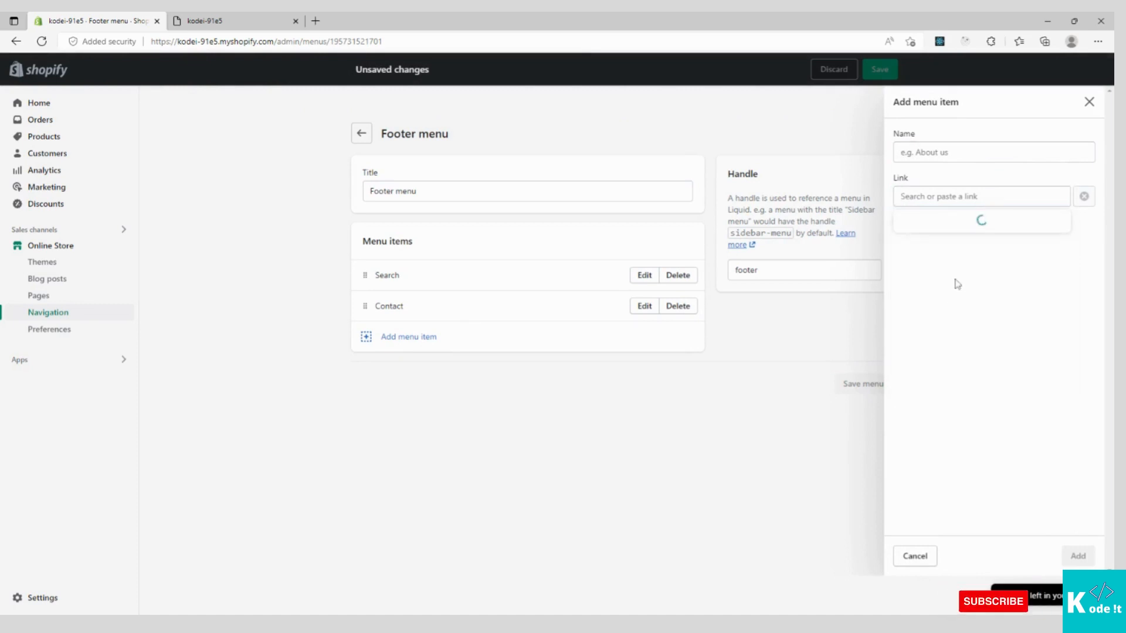
{"action": "left_click", "coordinate": [956, 245]}
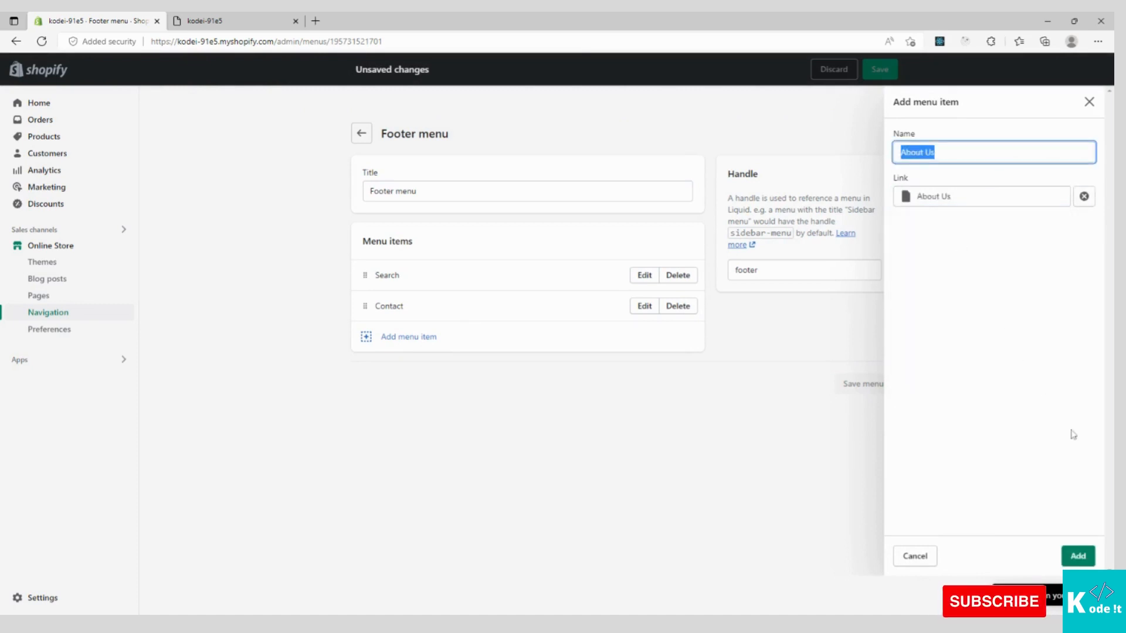
{"action": "left_click", "coordinate": [1077, 562]}
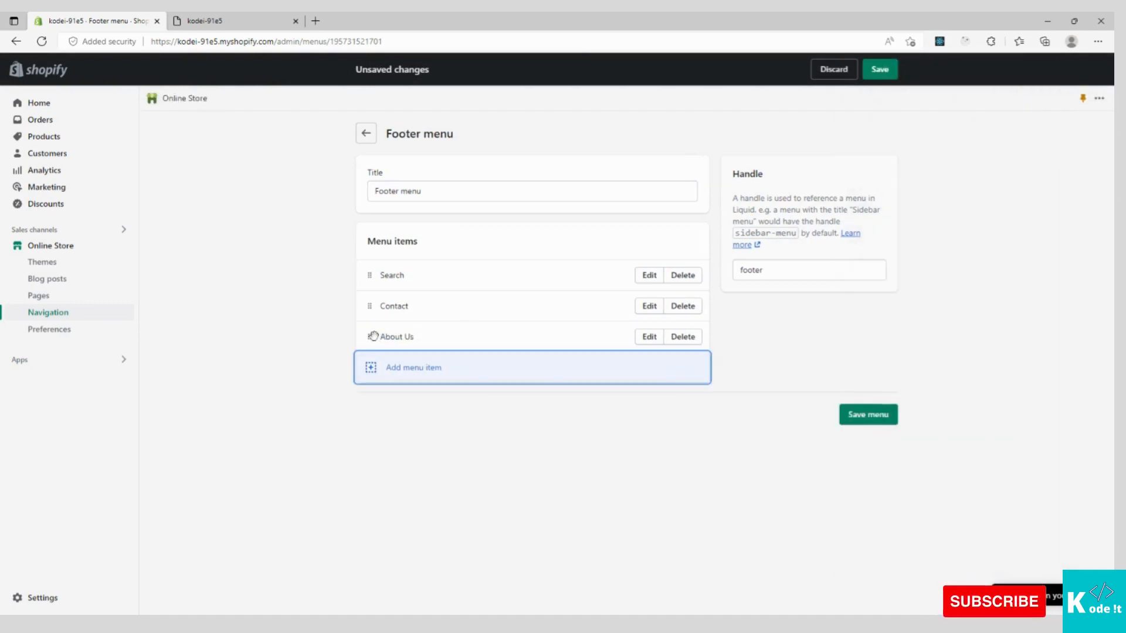
- Move About Us between Search and Contact in the Footer menu and save the menu
{"action": "left_click_drag", "start_coordinate": [370, 335], "coordinate": [372, 309]}
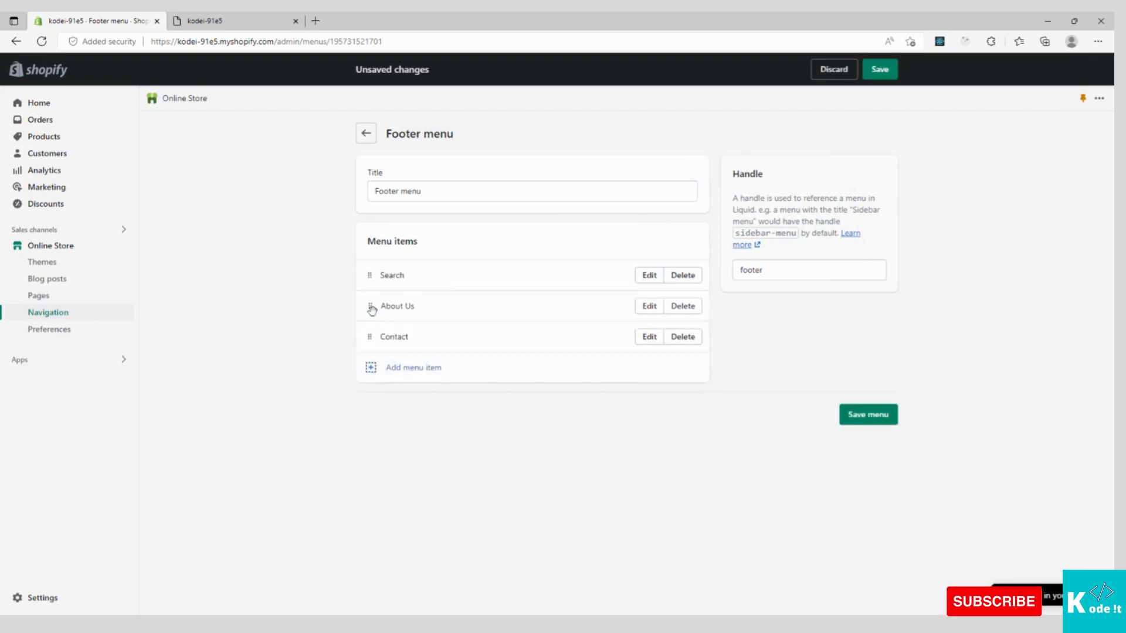
{"action": "left_click", "coordinate": [868, 415]}
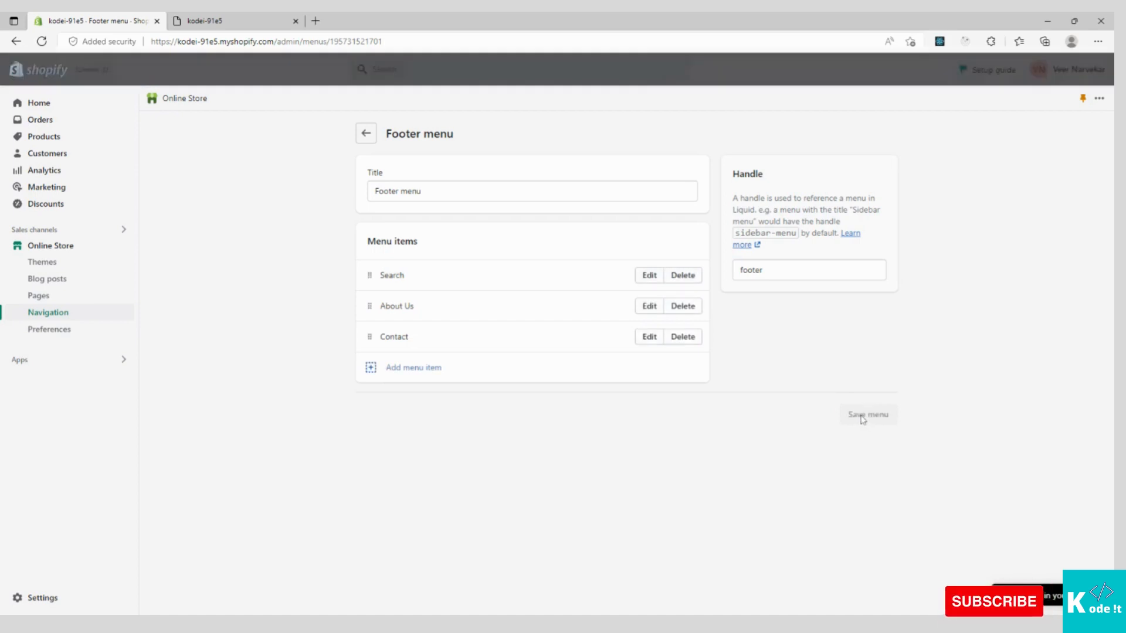
- Reload the storefront, compare its footer links with the saved Footer menu, and review the header navigation
{"action": "left_click", "coordinate": [238, 24]}
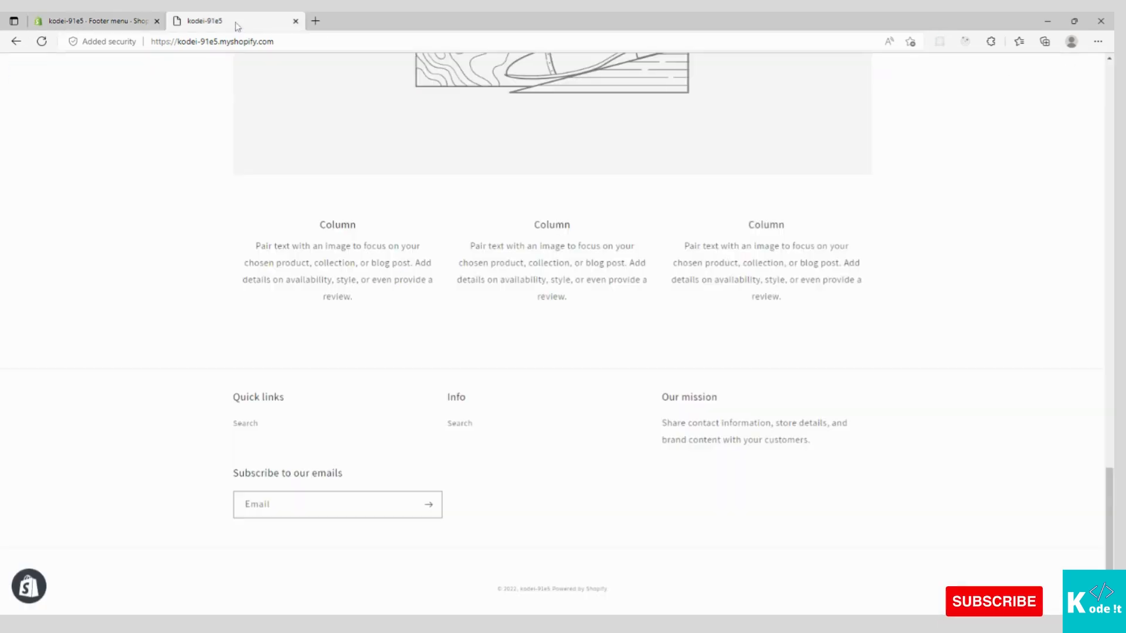
{"action": "left_click", "coordinate": [41, 41]}
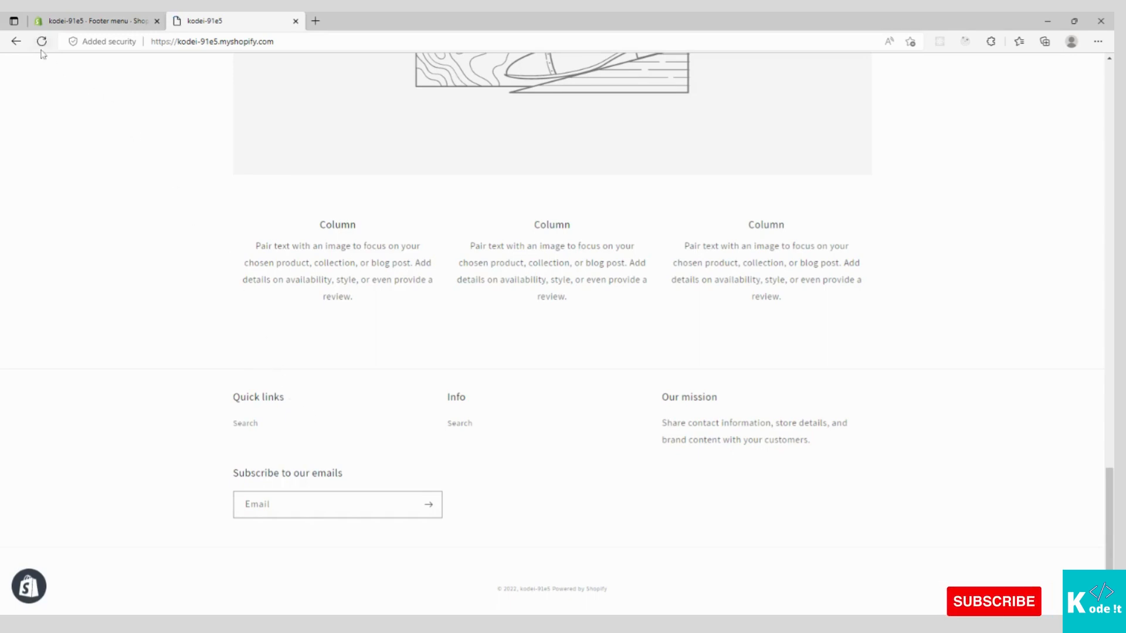
{"action": "left_click", "coordinate": [41, 42]}
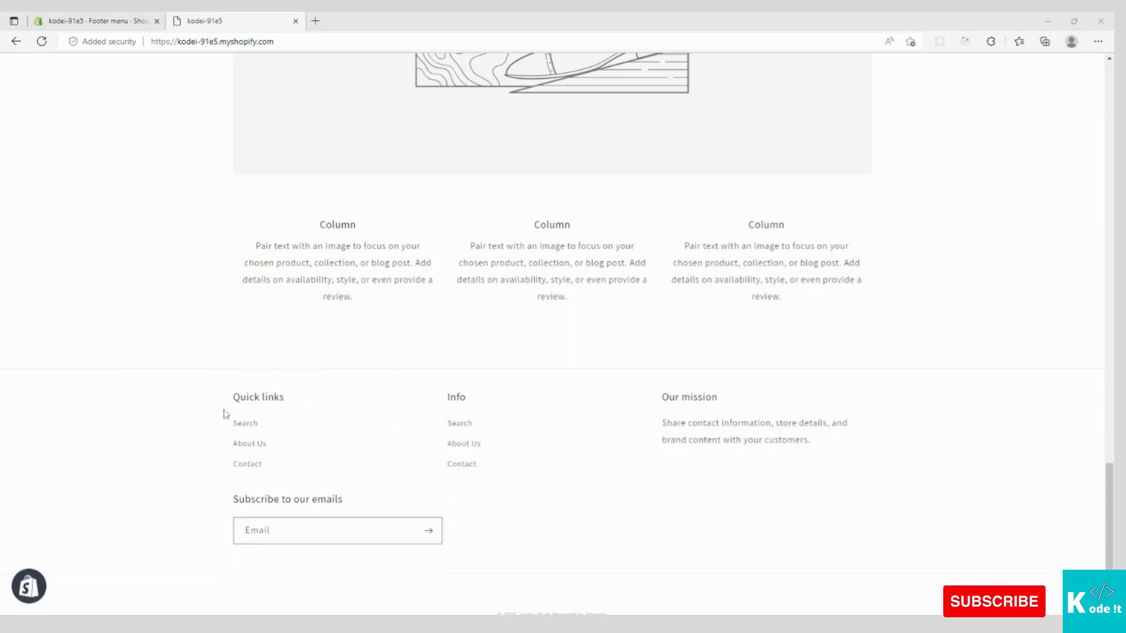
{"action": "left_click", "coordinate": [94, 17]}
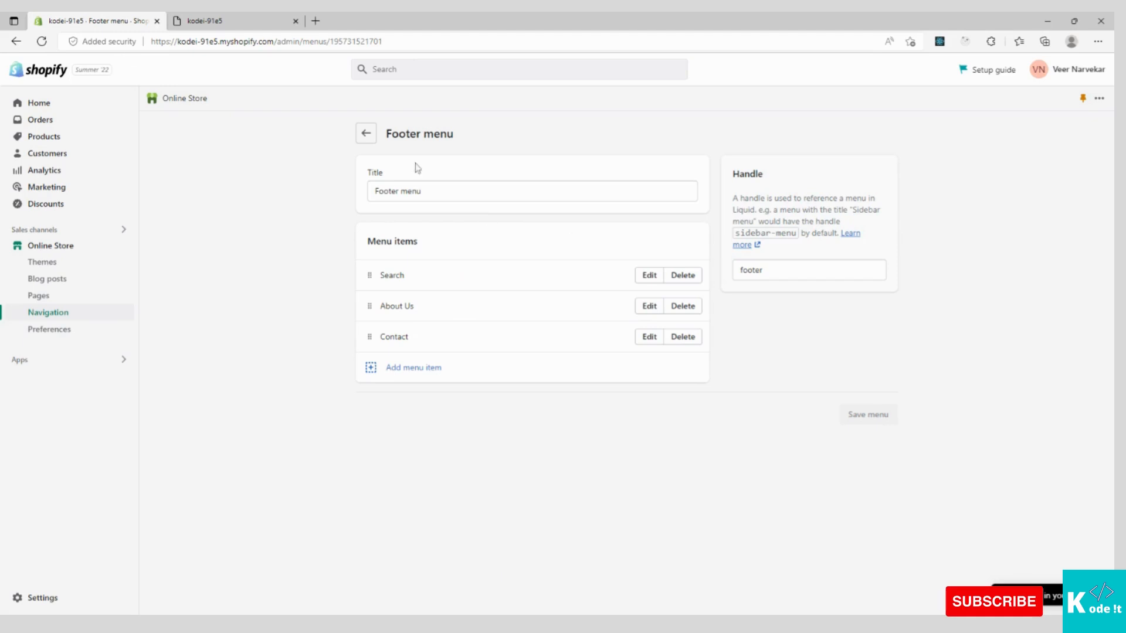
{"action": "left_click", "coordinate": [209, 18]}
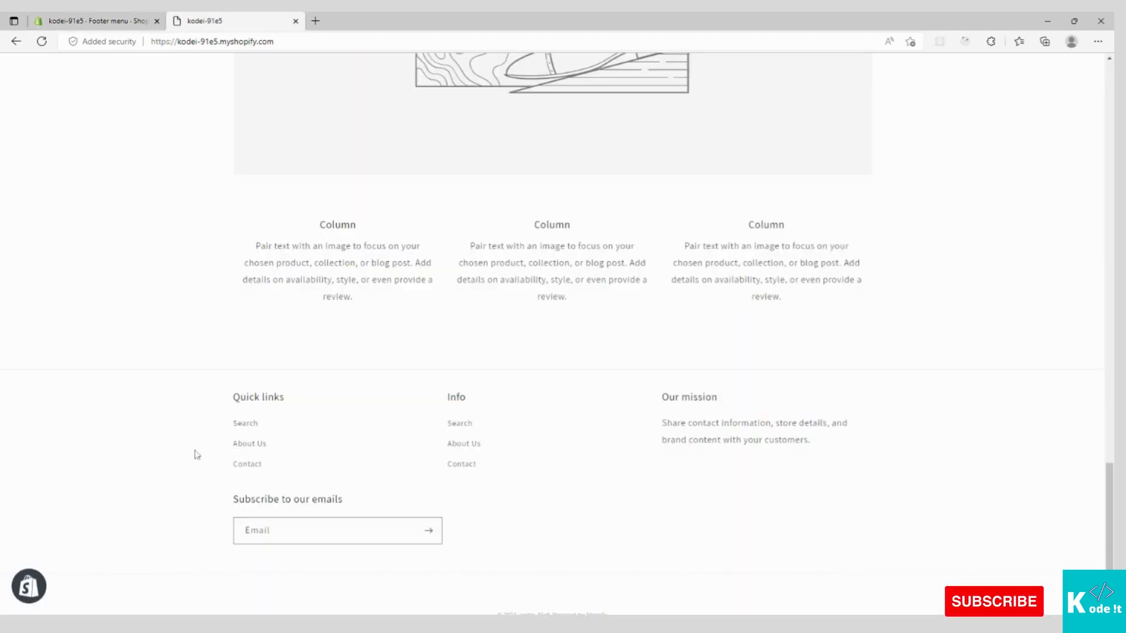
{"action": "scroll", "coordinate": [551, 328], "scroll_direction": "down", "scroll_amount": 1}
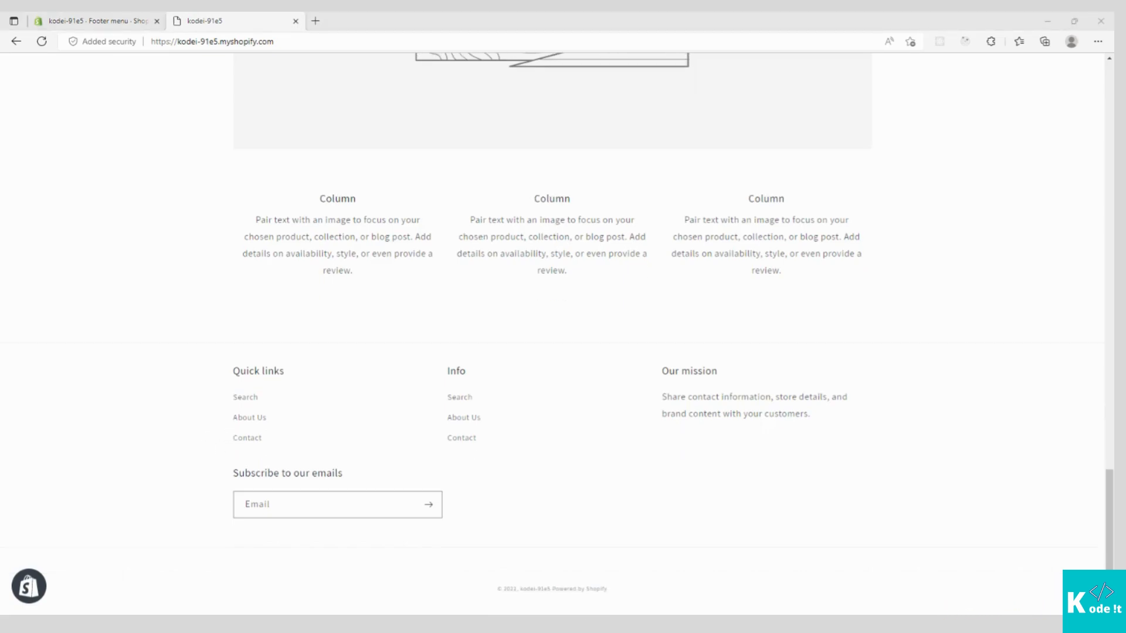
{"action": "scroll", "coordinate": [465, 315], "scroll_direction": "up", "scroll_amount": 20}
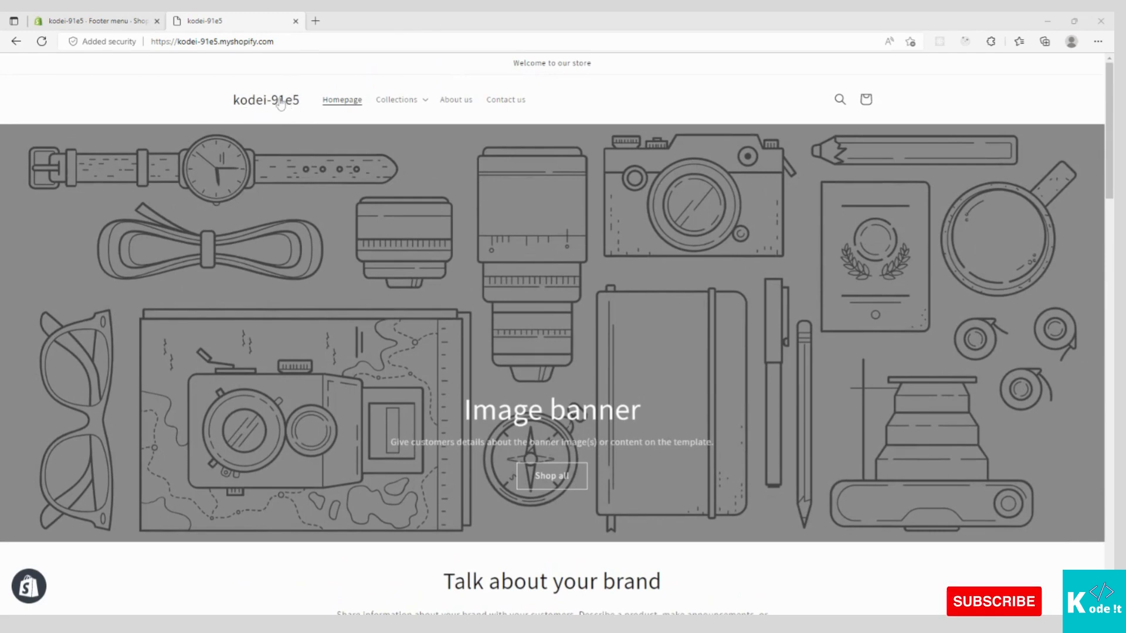
{"action": "left_click", "coordinate": [99, 20]}
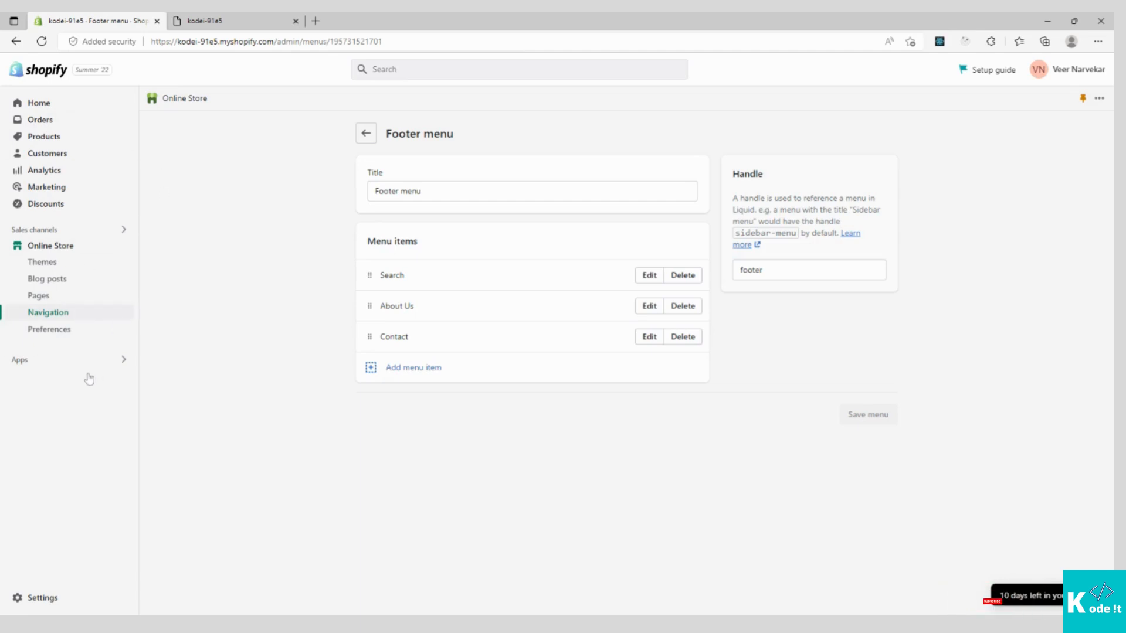
- Open the Dawn theme's header settings and upload the Kode !t logo as the header's logo image
{"action": "left_click", "coordinate": [53, 267]}
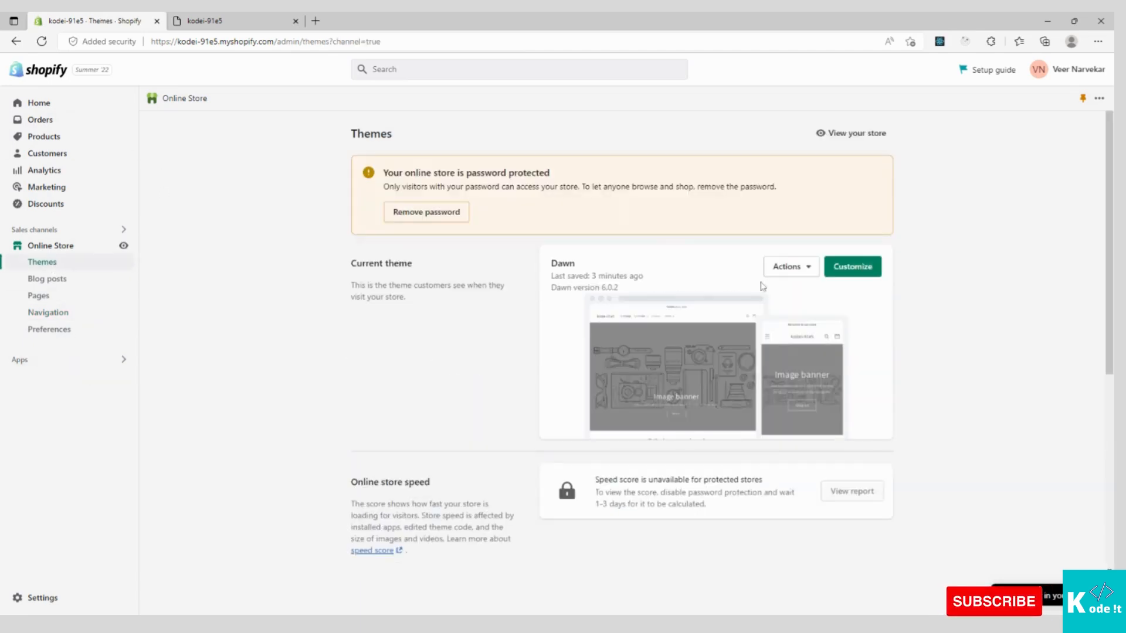
{"action": "left_click", "coordinate": [839, 276]}
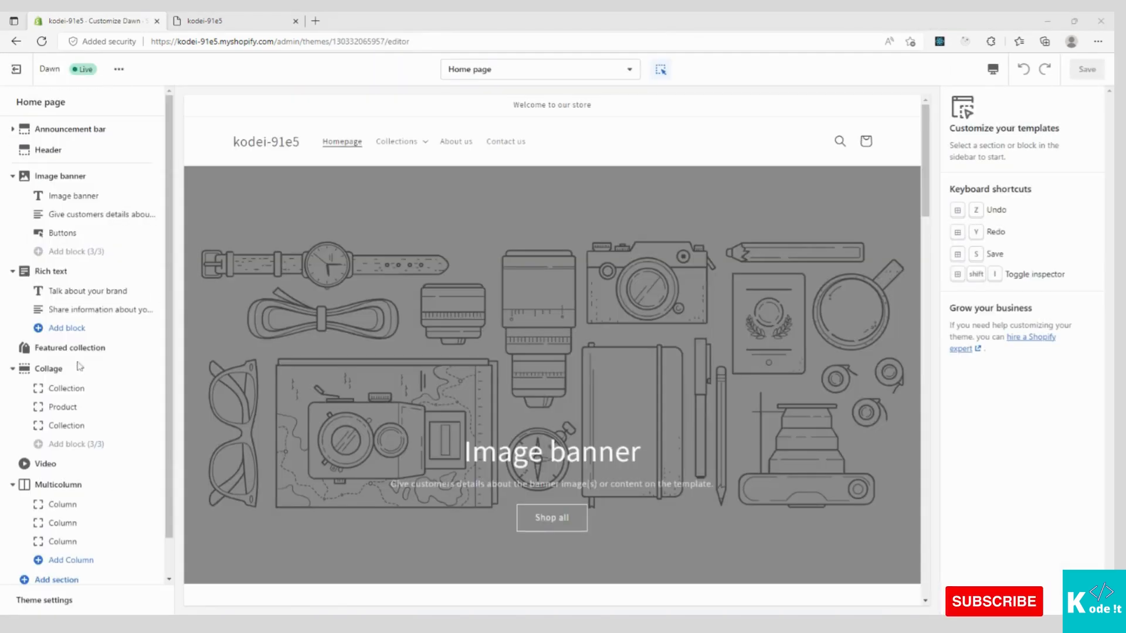
{"action": "left_click", "coordinate": [48, 150]}
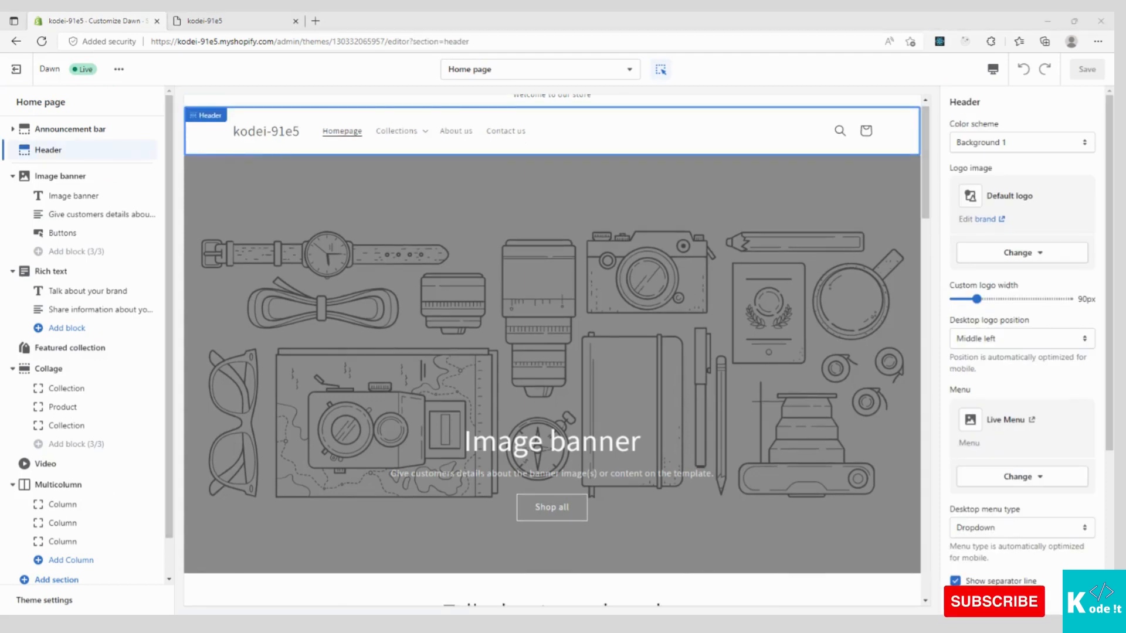
{"action": "left_click", "coordinate": [1011, 258]}
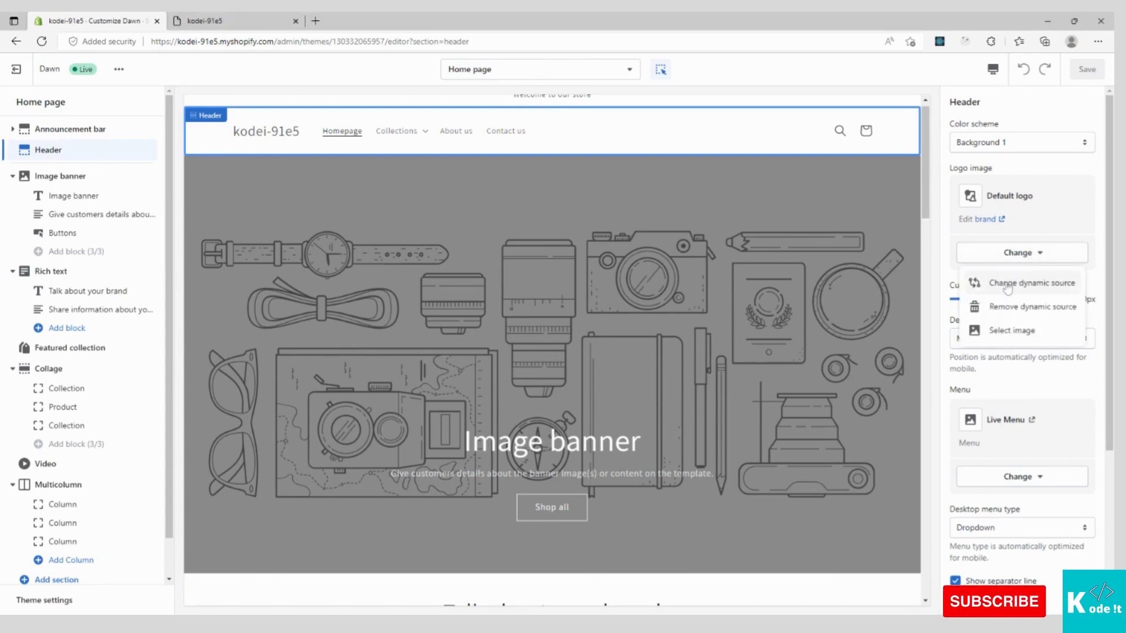
{"action": "left_click", "coordinate": [1012, 331]}
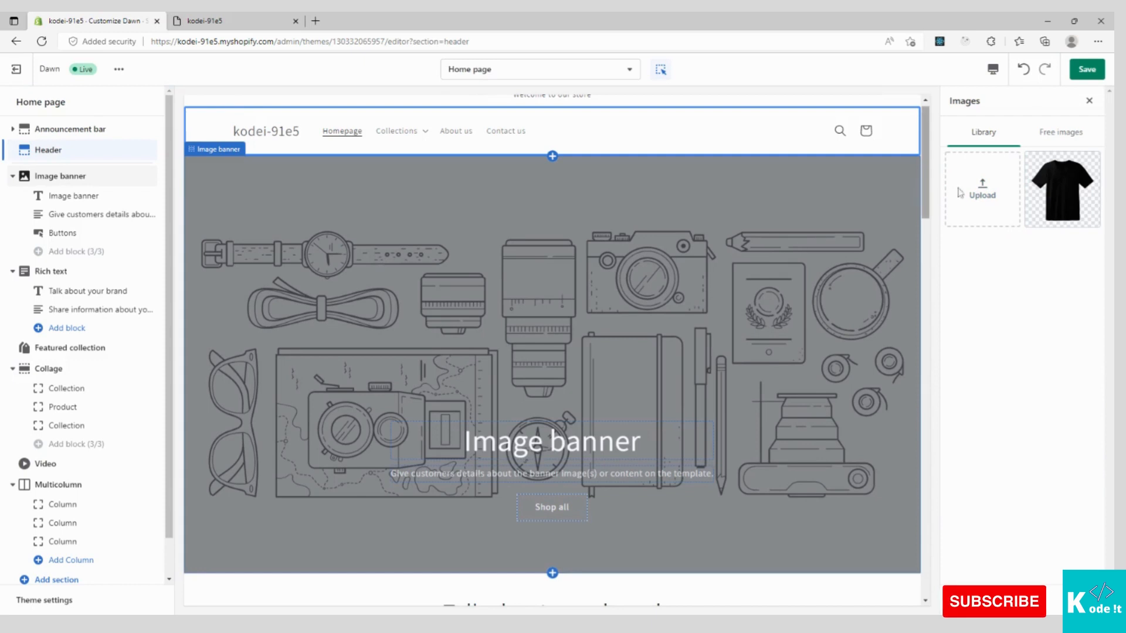
{"action": "left_click", "coordinate": [984, 192]}
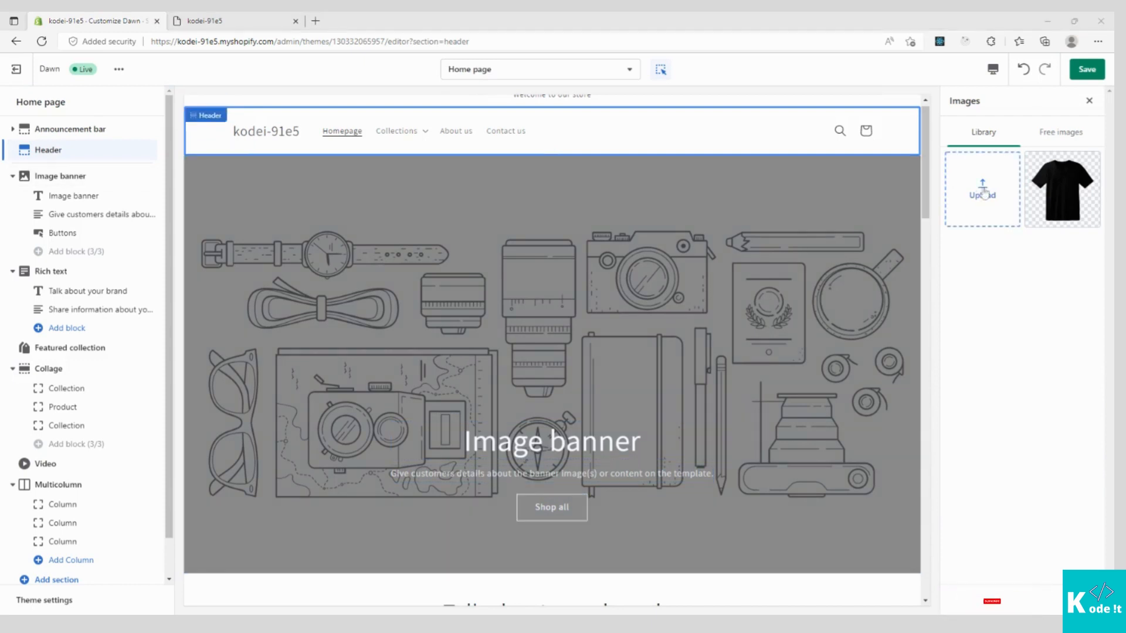
{"action": "key", "text": "Return"}
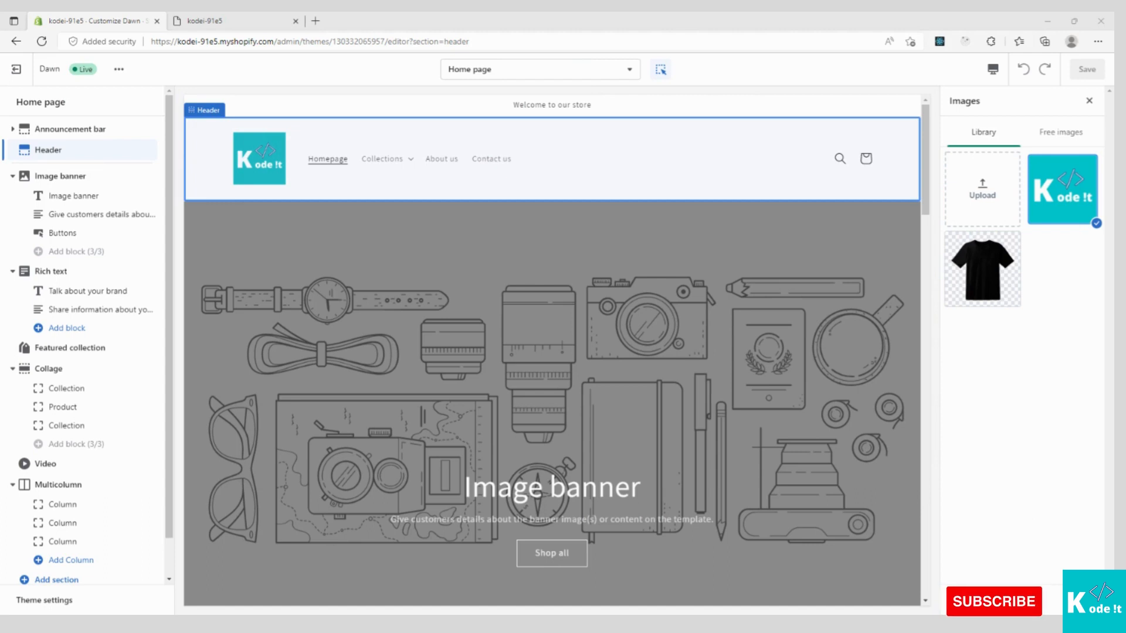
{"action": "left_click", "coordinate": [1089, 101]}
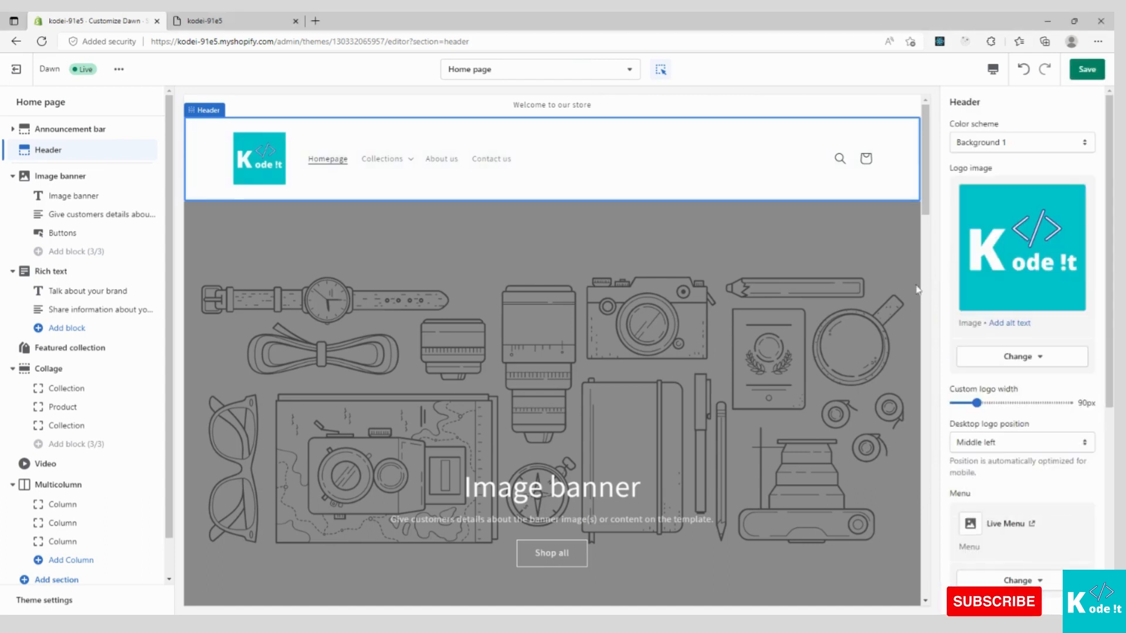
- Reduce the header's custom logo width to 50 px
{"action": "left_click", "coordinate": [976, 402]}
{"action": "left_click_drag", "start_coordinate": [971, 404], "coordinate": [966, 403]}
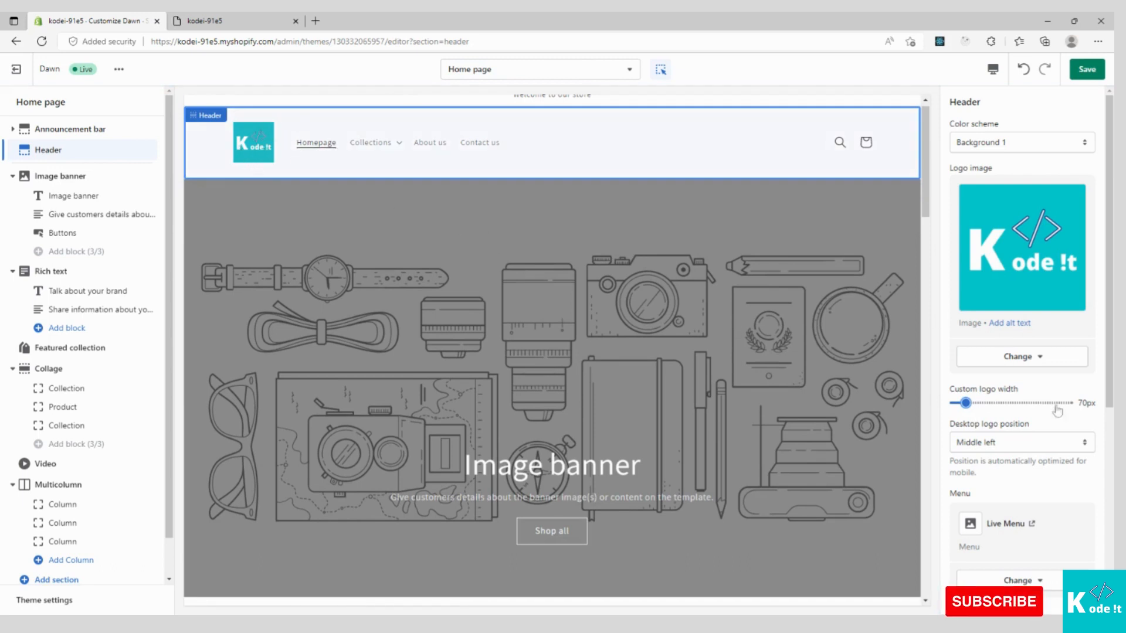
{"action": "left_click_drag", "start_coordinate": [965, 403], "coordinate": [954, 403]}
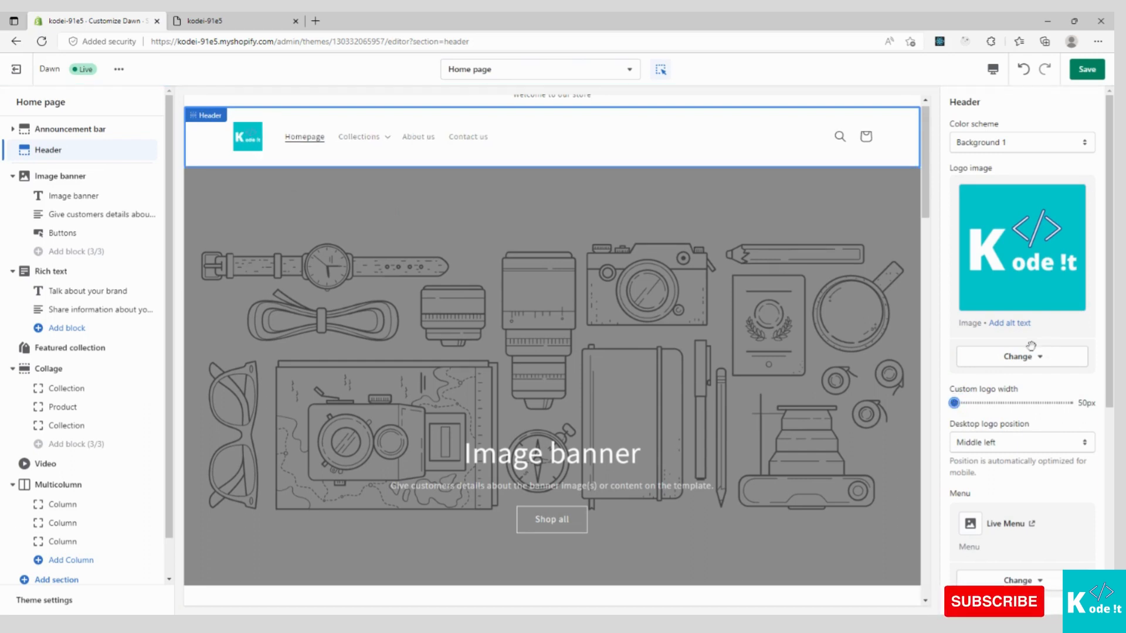
- Try the Top left and Top center desktop logo positions, and set the position back to Middle left
{"action": "left_click", "coordinate": [989, 445]}
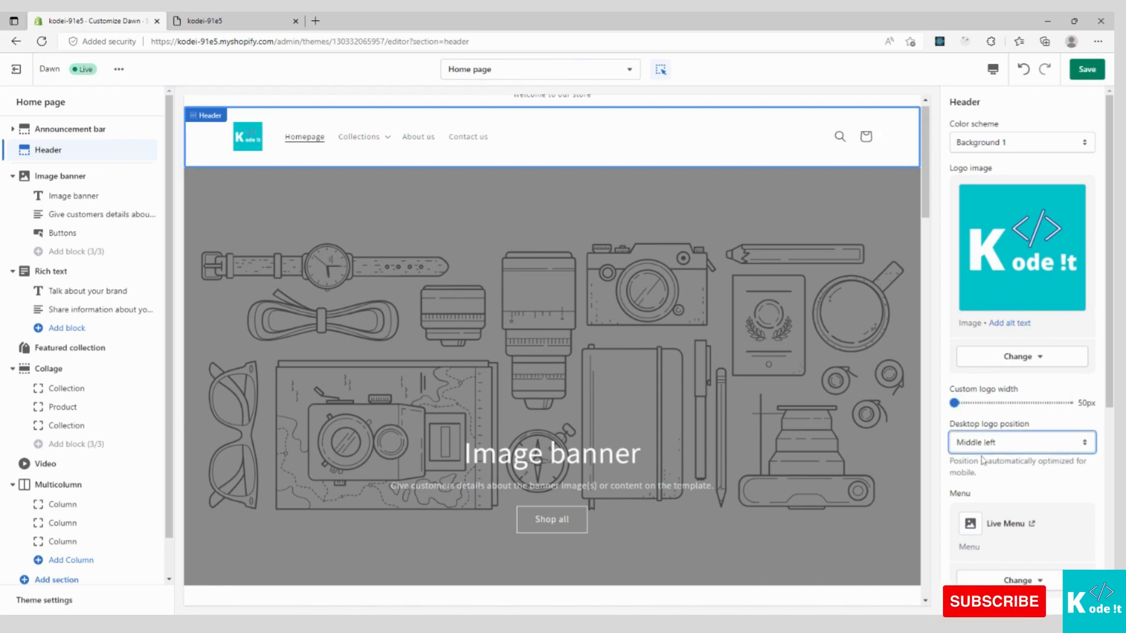
{"action": "left_click", "coordinate": [984, 461]}
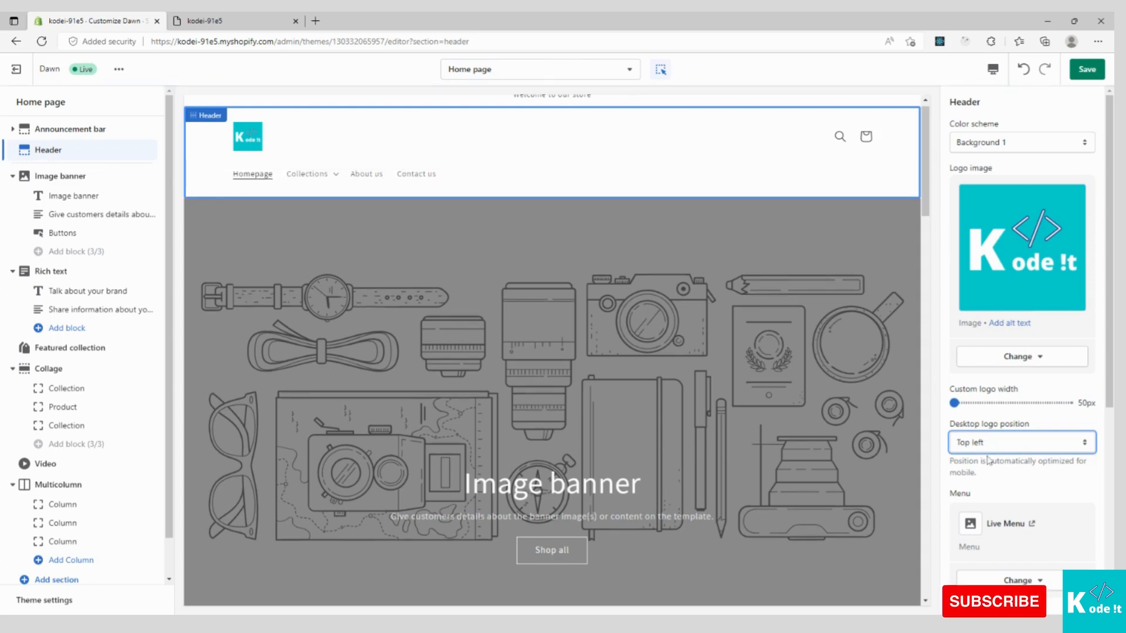
{"action": "key", "text": "Down"}
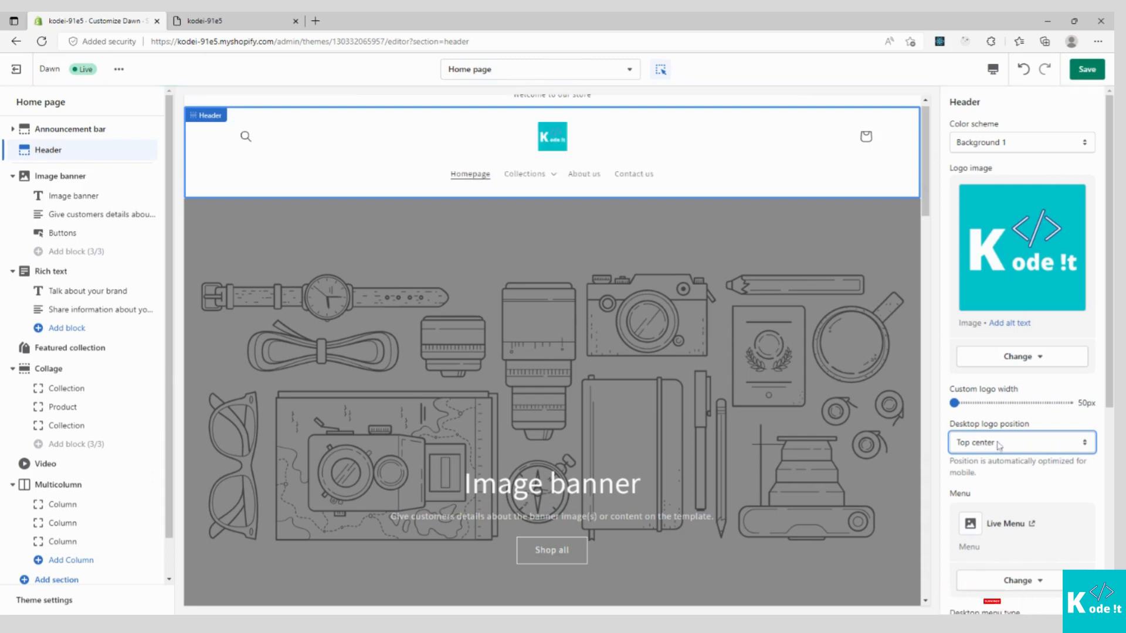
{"action": "key", "text": "Down"}
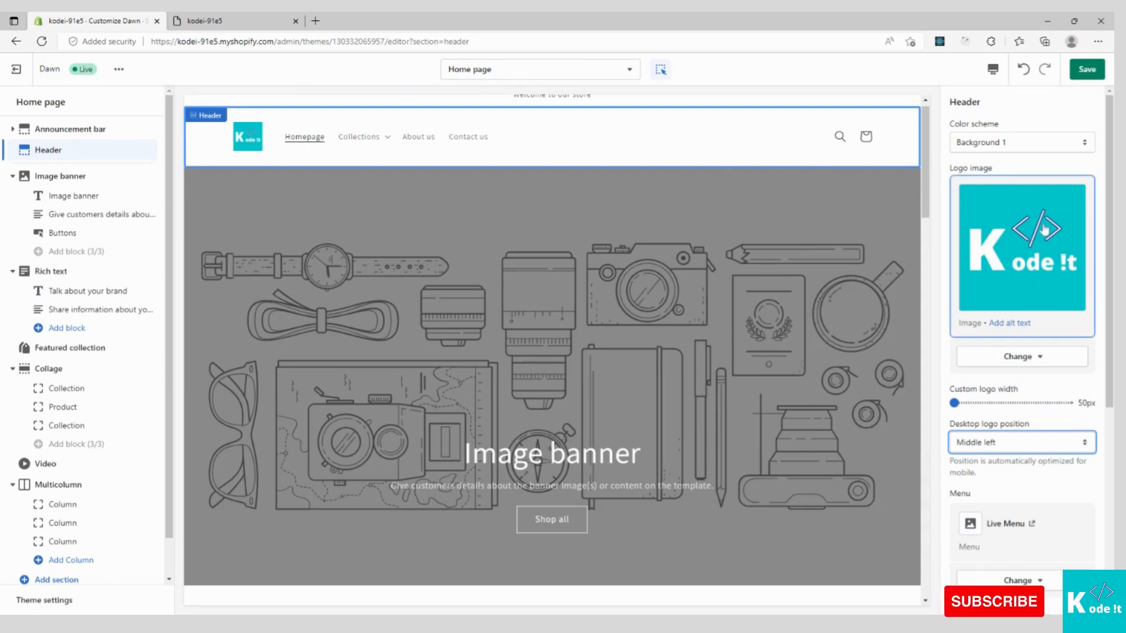
- Save the header changes and reload the storefront to check the new logo
{"action": "left_click", "coordinate": [1100, 73]}
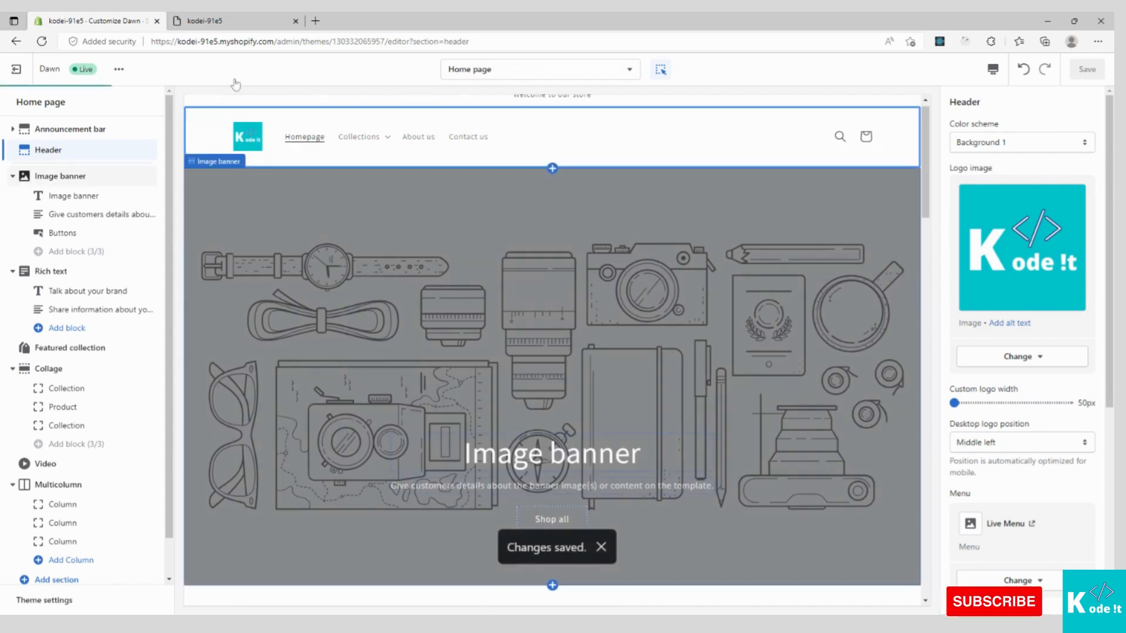
{"action": "left_click", "coordinate": [224, 18]}
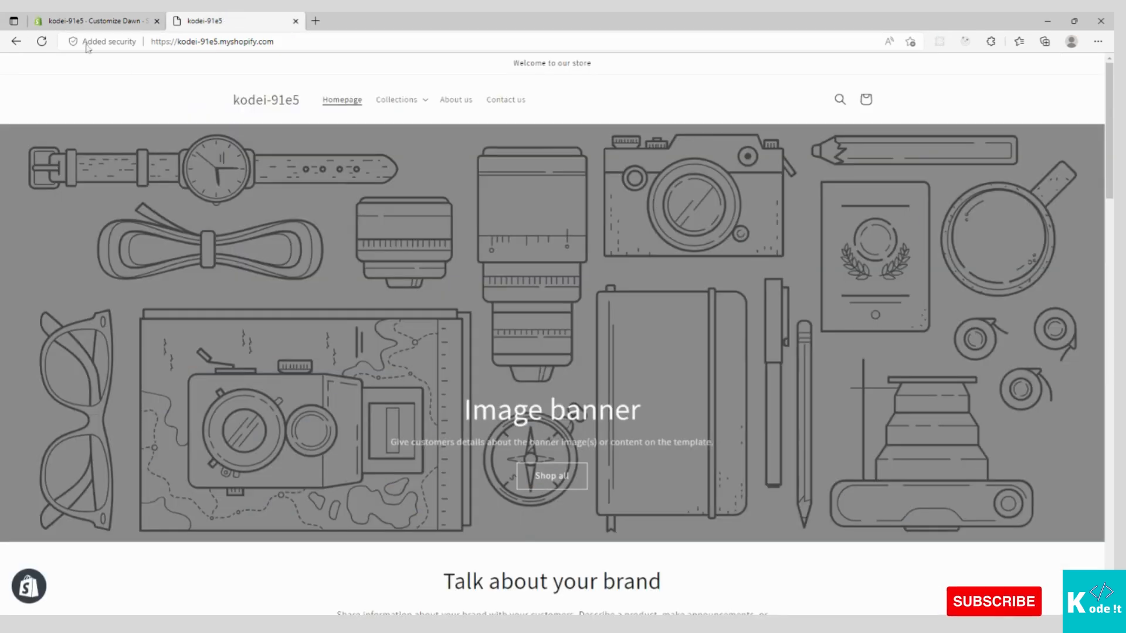
{"action": "left_click", "coordinate": [39, 43]}
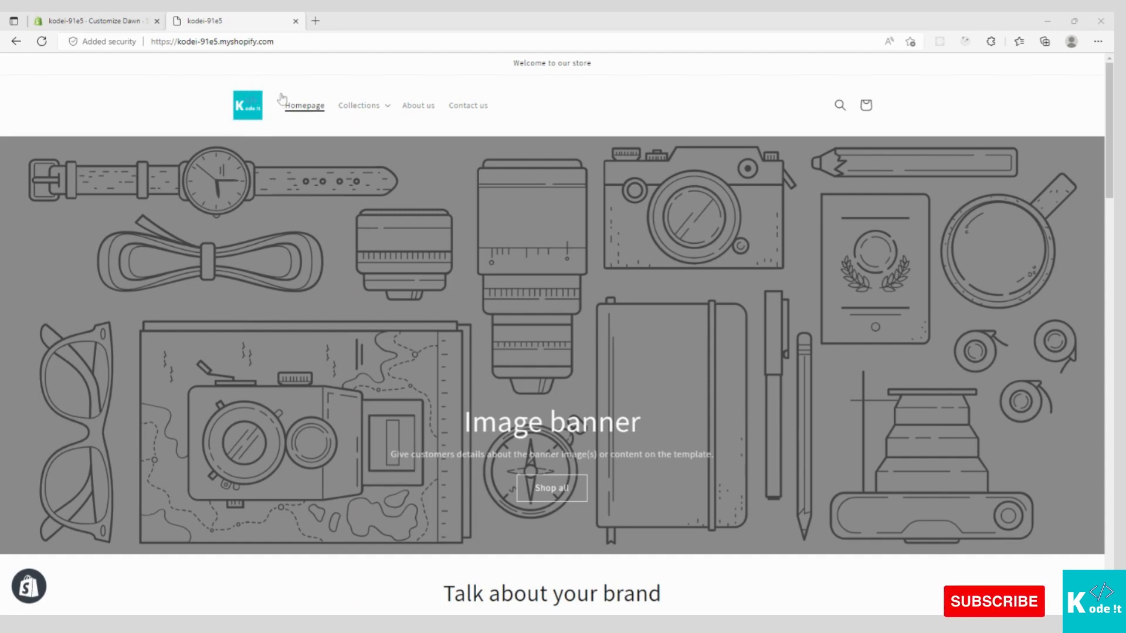
- Set the header's custom logo width to 80 px in the theme editor and save the theme
{"action": "left_click", "coordinate": [109, 20]}
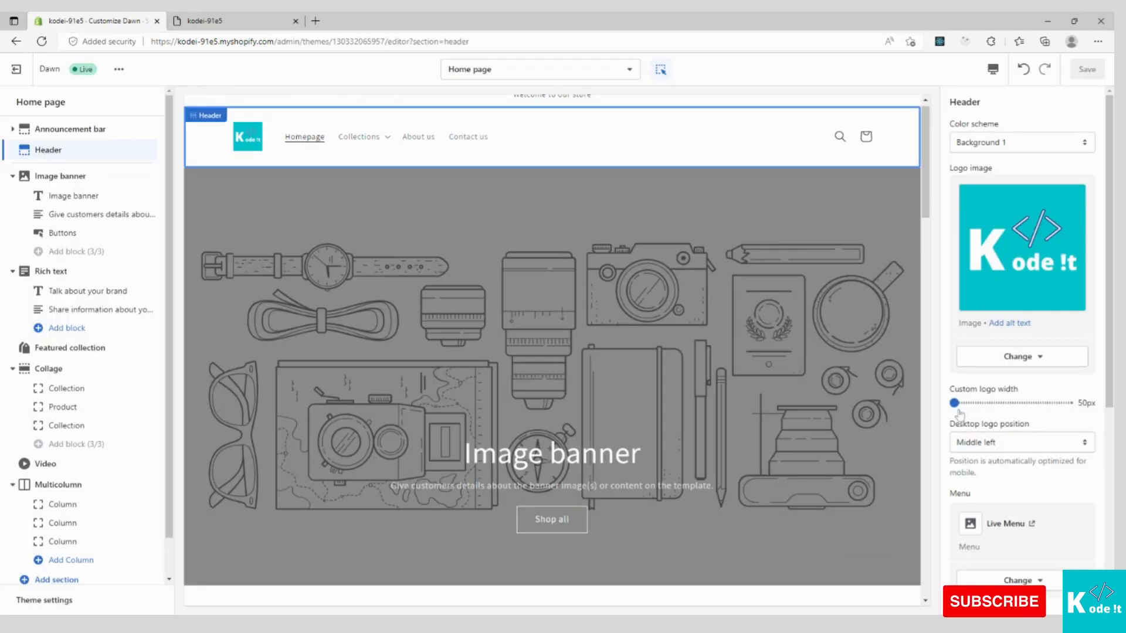
{"action": "left_click_drag", "start_coordinate": [954, 402], "coordinate": [970, 403]}
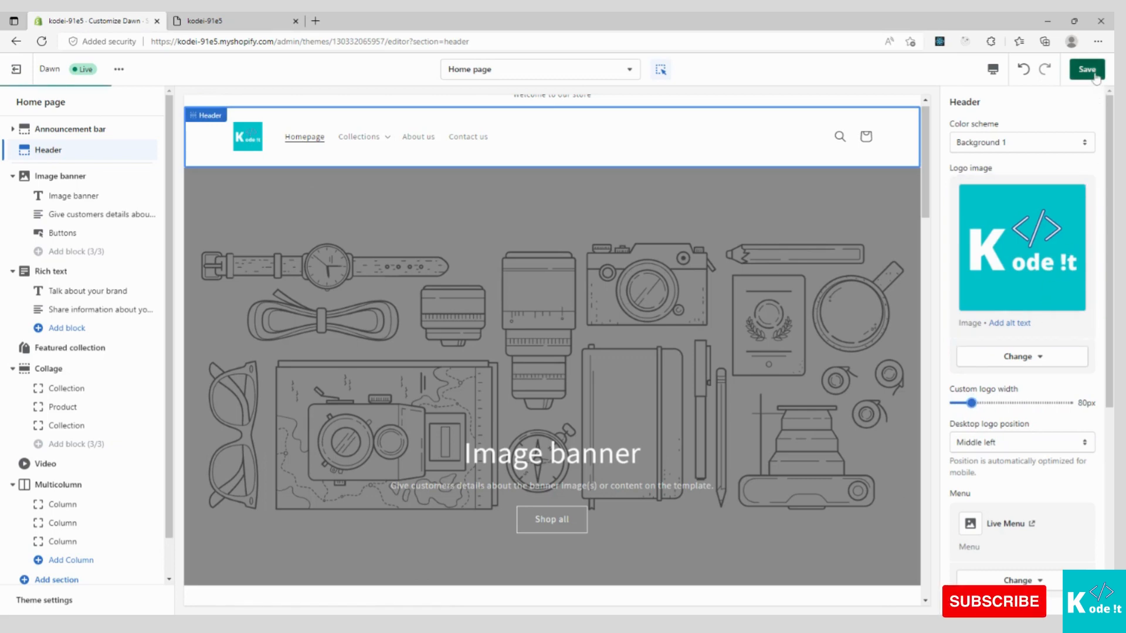
{"action": "left_click", "coordinate": [1094, 74]}
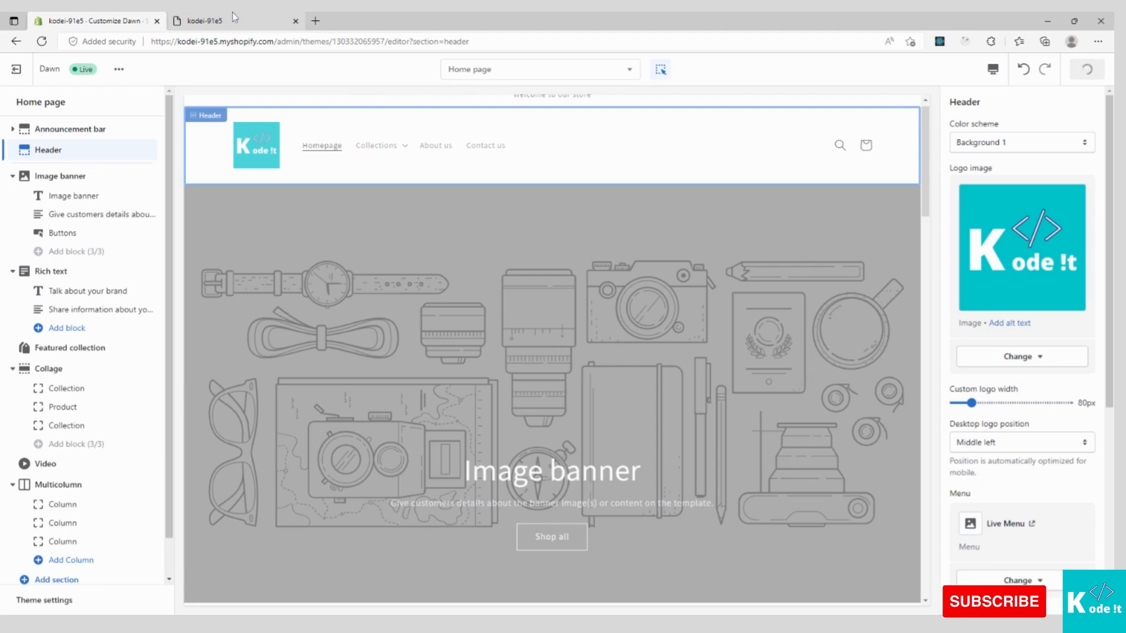
- Reload the storefront to check the resized header logo, and return to the theme editor
{"action": "left_click", "coordinate": [234, 17]}
{"action": "left_click", "coordinate": [42, 41]}
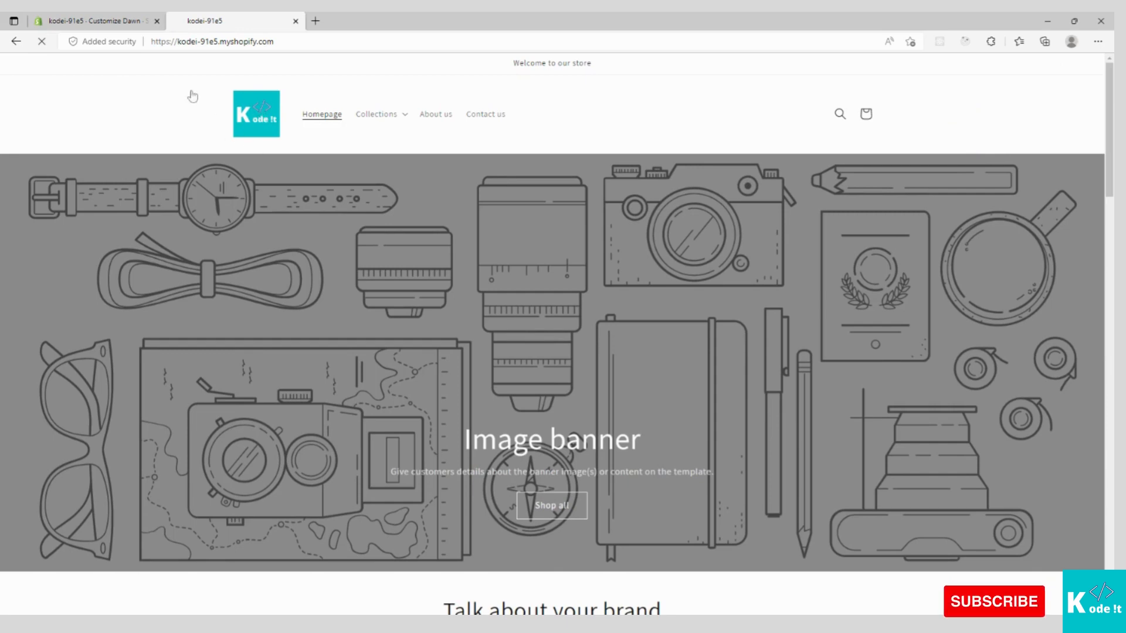
{"action": "left_click", "coordinate": [121, 18]}
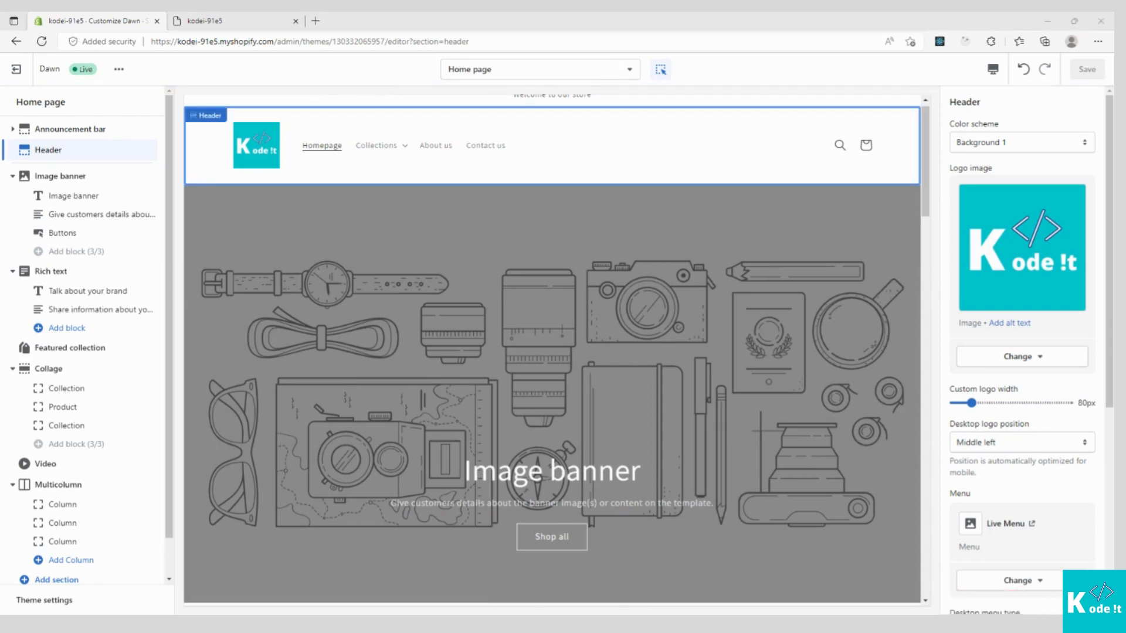
- Open the online store preferences and review the title, social sharing image, Google Analytics and Facebook Pixel sections
{"action": "left_click", "coordinate": [23, 71]}
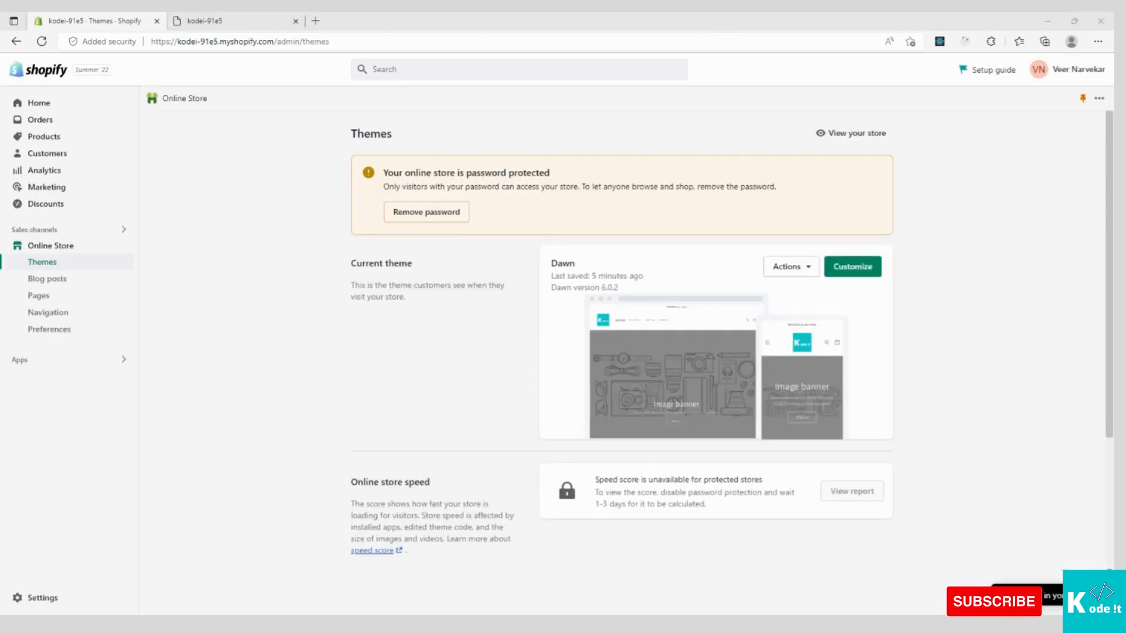
{"action": "left_click", "coordinate": [68, 330]}
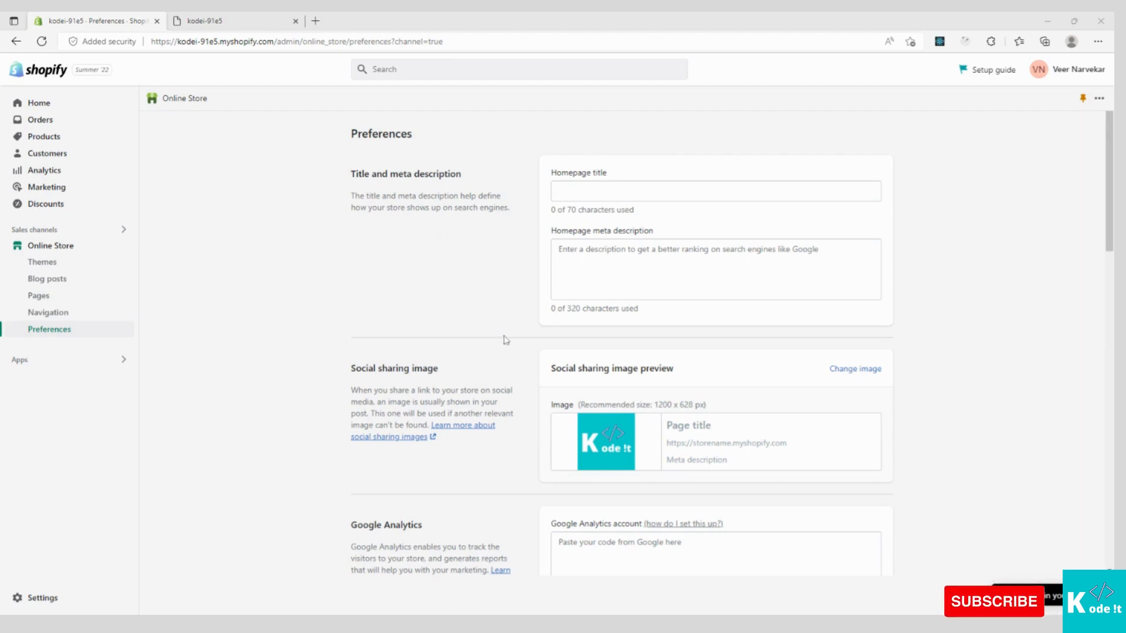
{"action": "scroll", "coordinate": [504, 340], "scroll_direction": "down", "scroll_amount": 1}
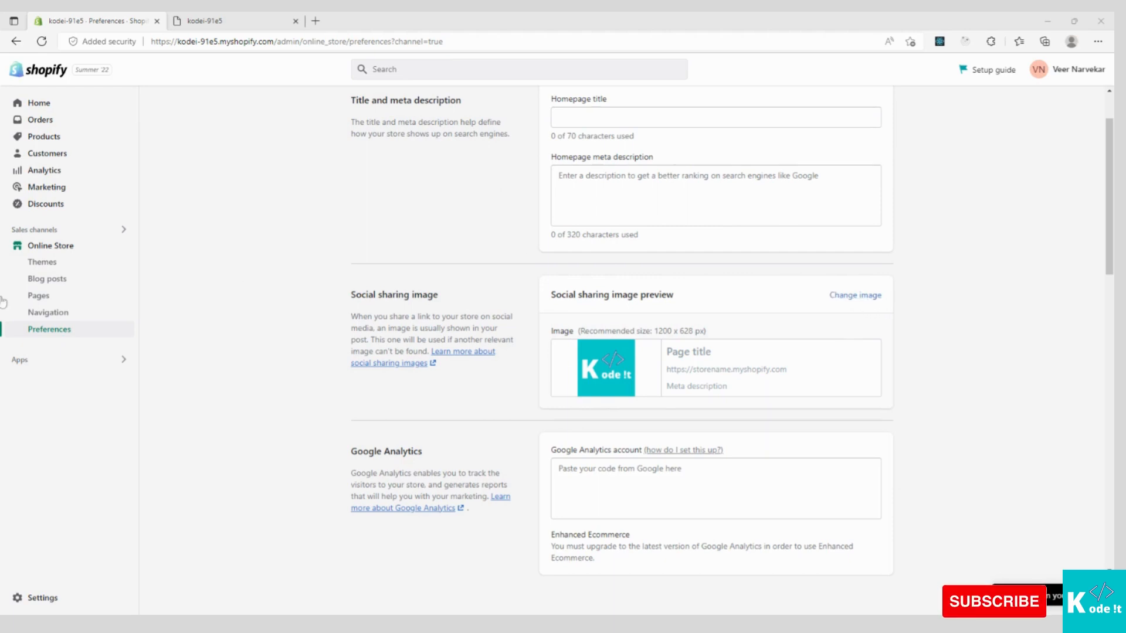
{"action": "scroll", "coordinate": [622, 328], "scroll_direction": "down", "scroll_amount": 1}
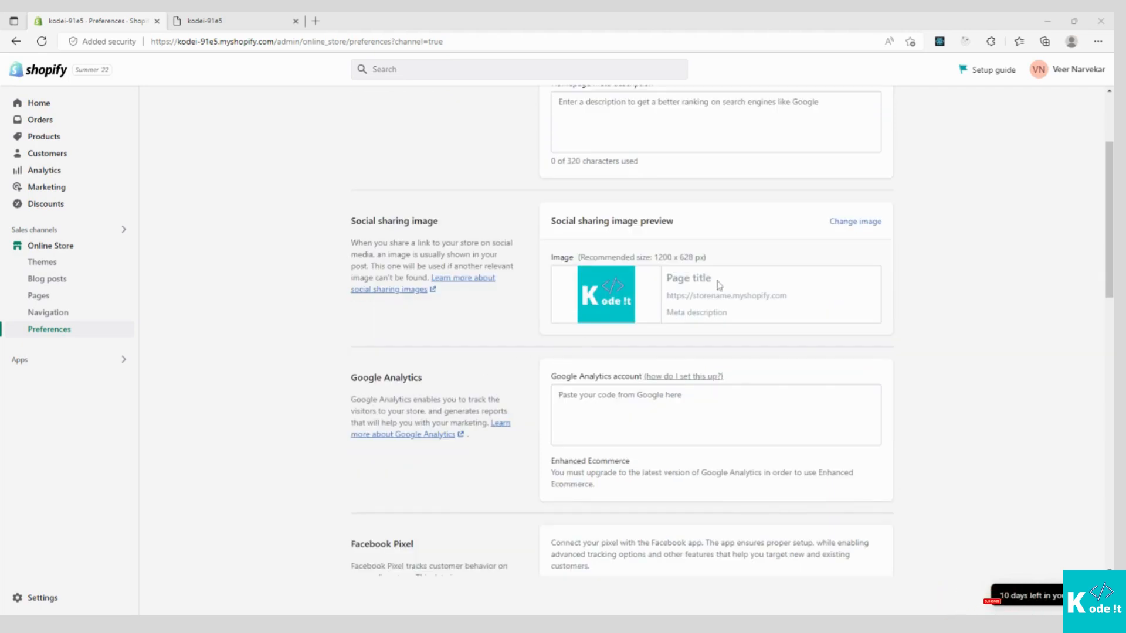
{"action": "scroll", "coordinate": [719, 285], "scroll_direction": "down", "scroll_amount": 1}
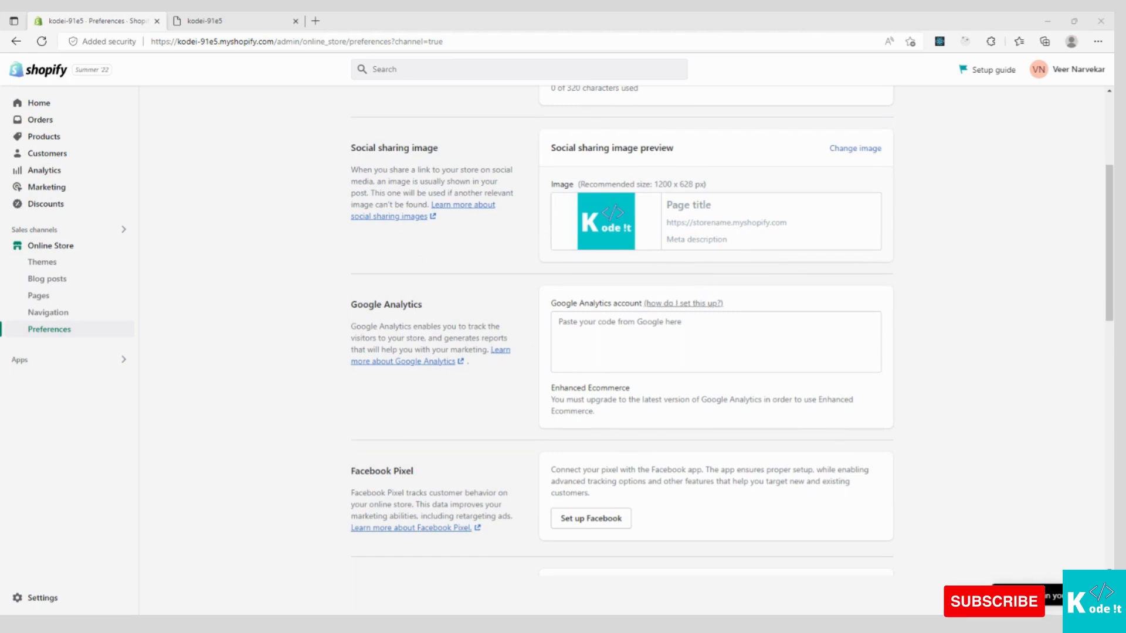
{"action": "scroll", "coordinate": [645, 355], "scroll_direction": "up", "scroll_amount": 2}
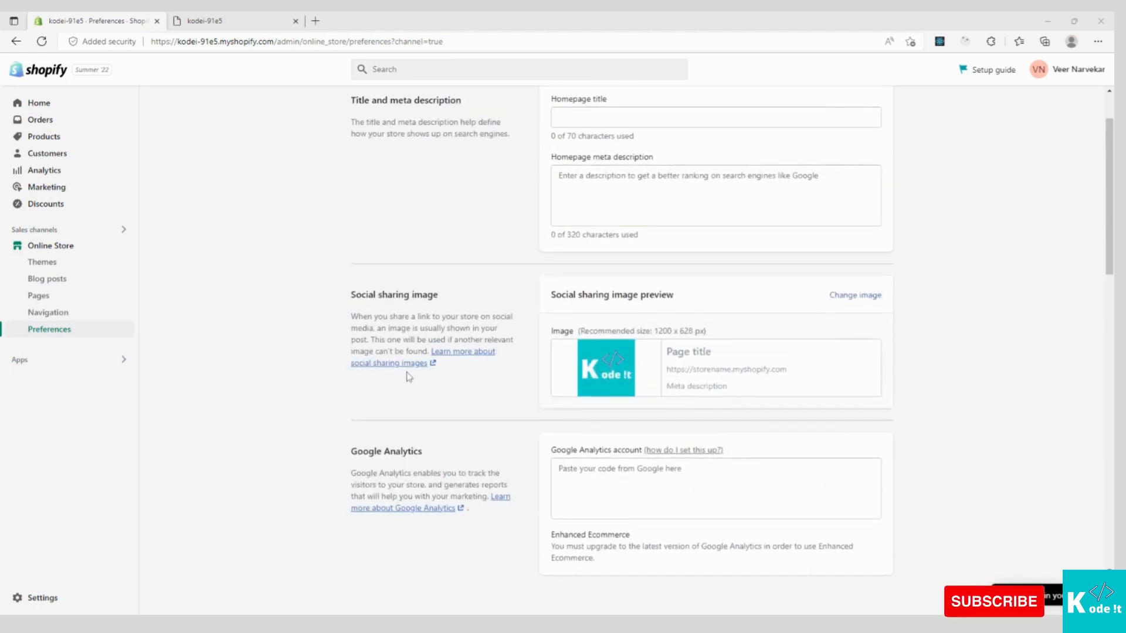
{"action": "scroll", "coordinate": [403, 371], "scroll_direction": "up", "scroll_amount": 1}
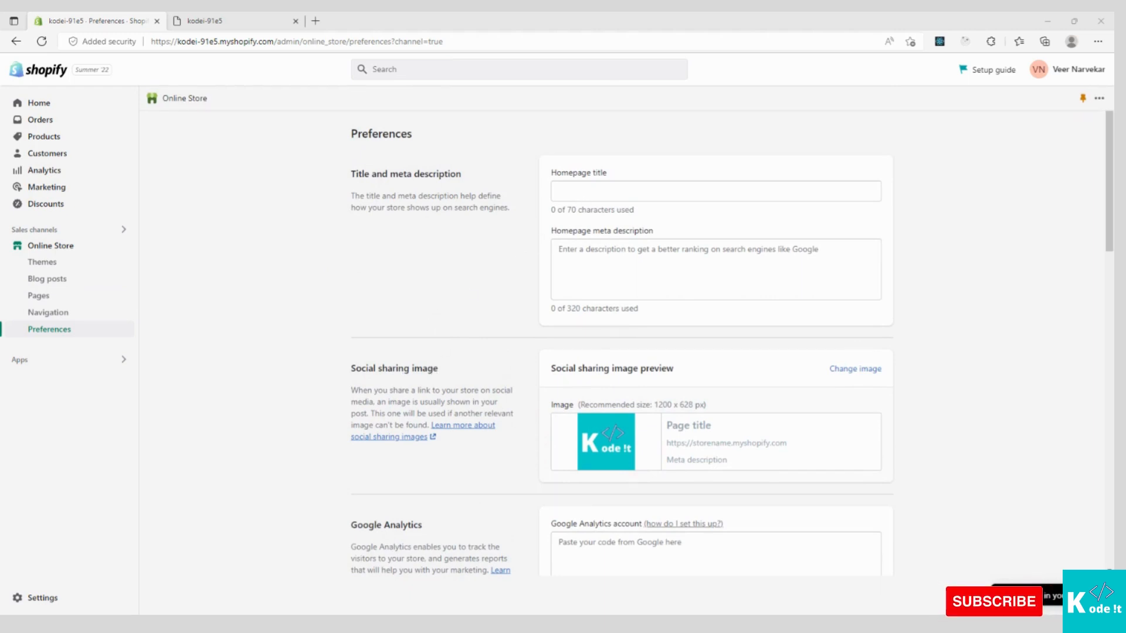
- Enter "Kode It" as the homepage title in the store preferences
{"action": "left_click", "coordinate": [559, 191]}
{"action": "type", "text": "K"}
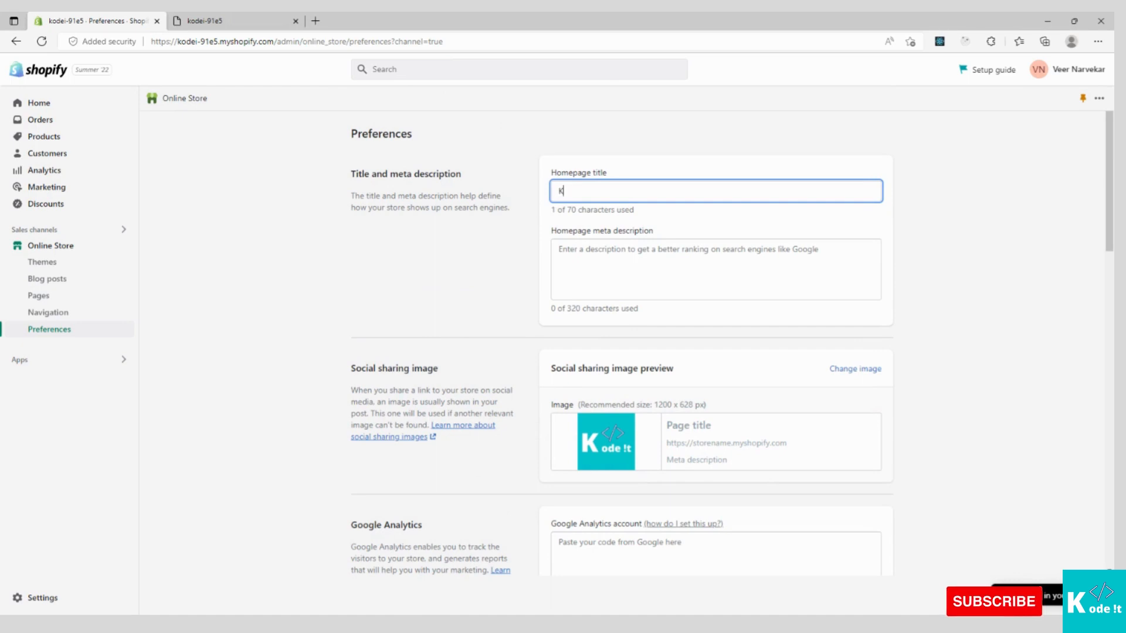
{"action": "type", "text": "ode It"}
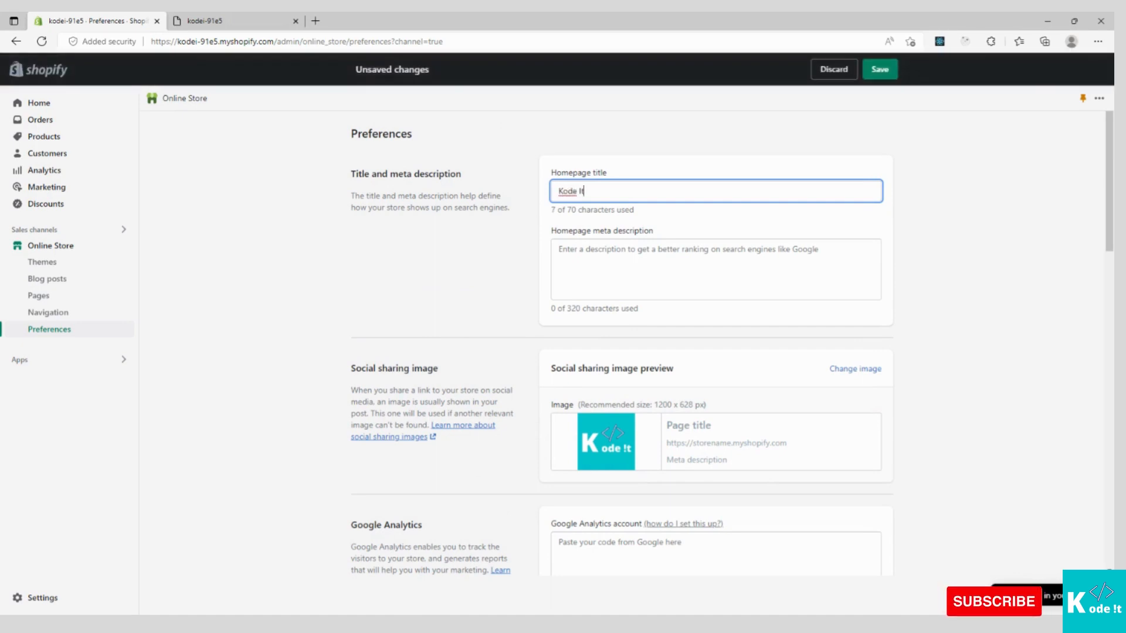
- Enter the homepage meta description "We help all the people to get knowledge about digital products" and save the preferences
{"action": "left_click", "coordinate": [637, 258]}
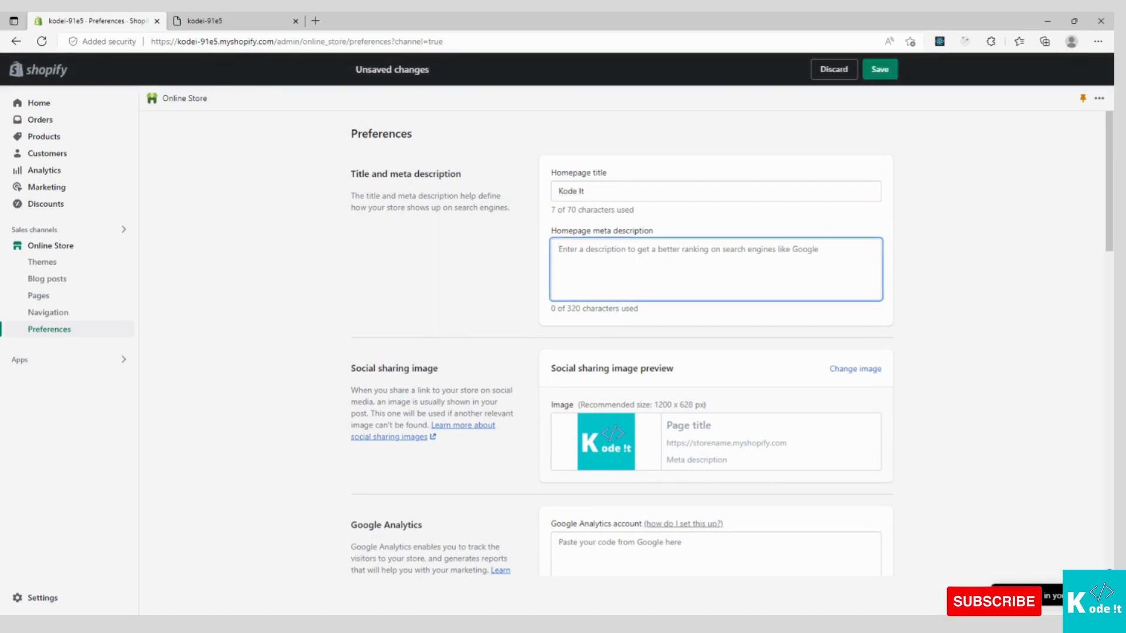
{"action": "type", "text": "We"}
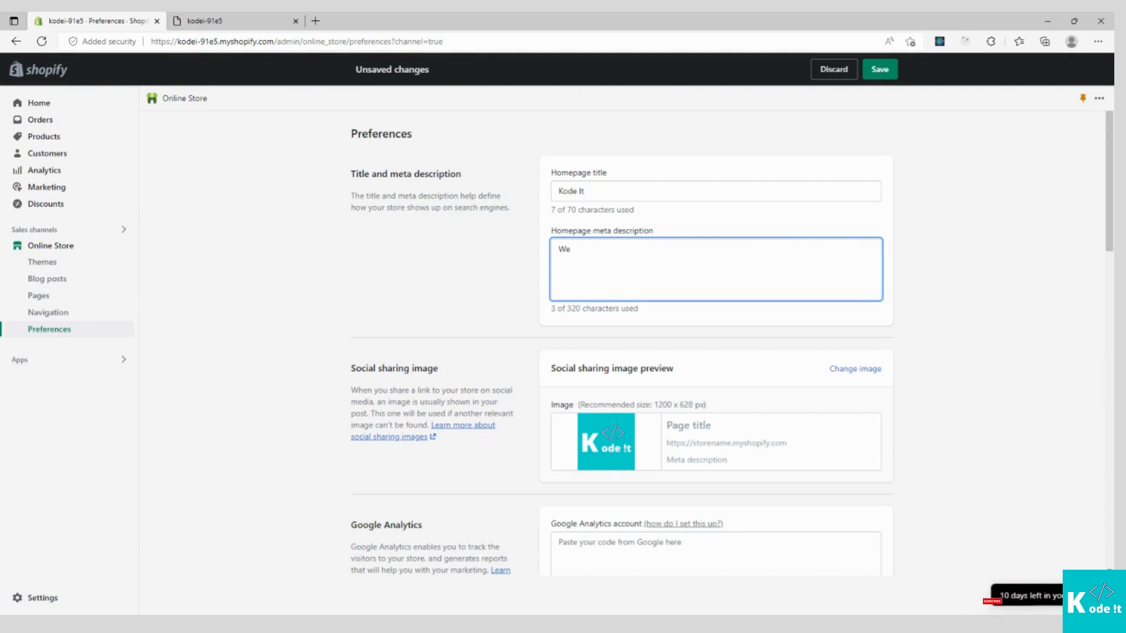
{"action": "type", "text": " help "}
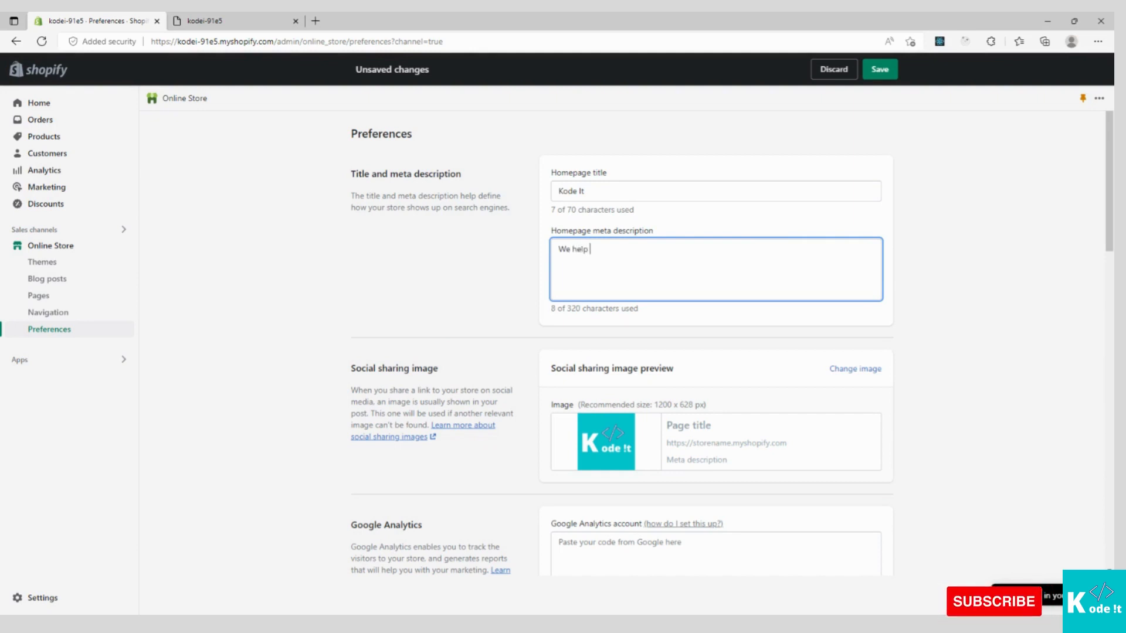
{"action": "type", "text": "all the "}
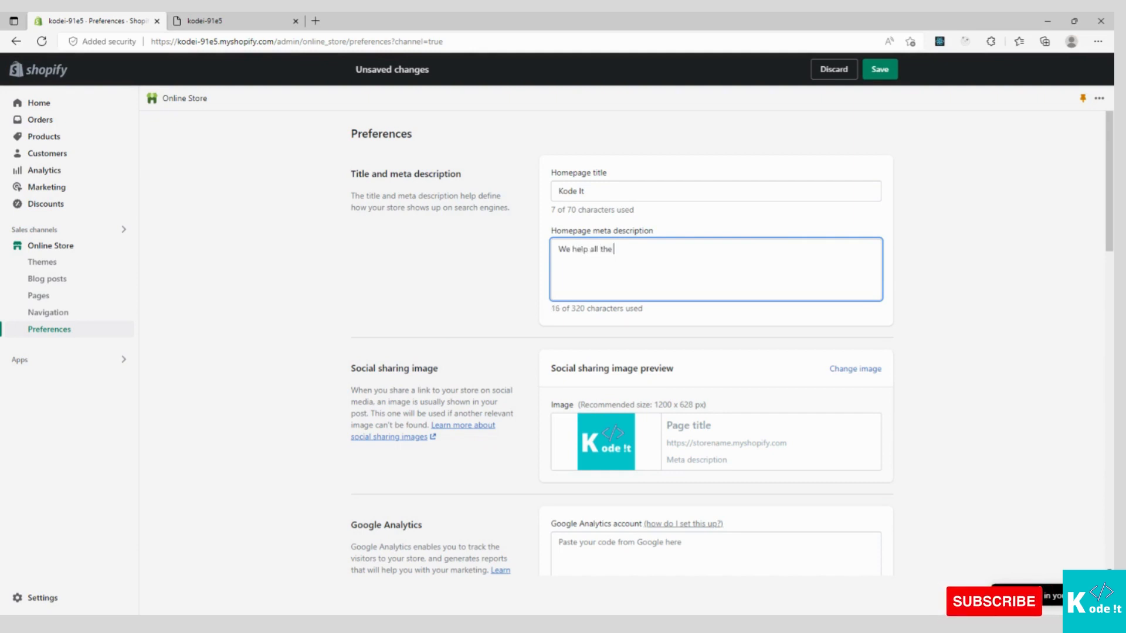
{"action": "type", "text": "people "}
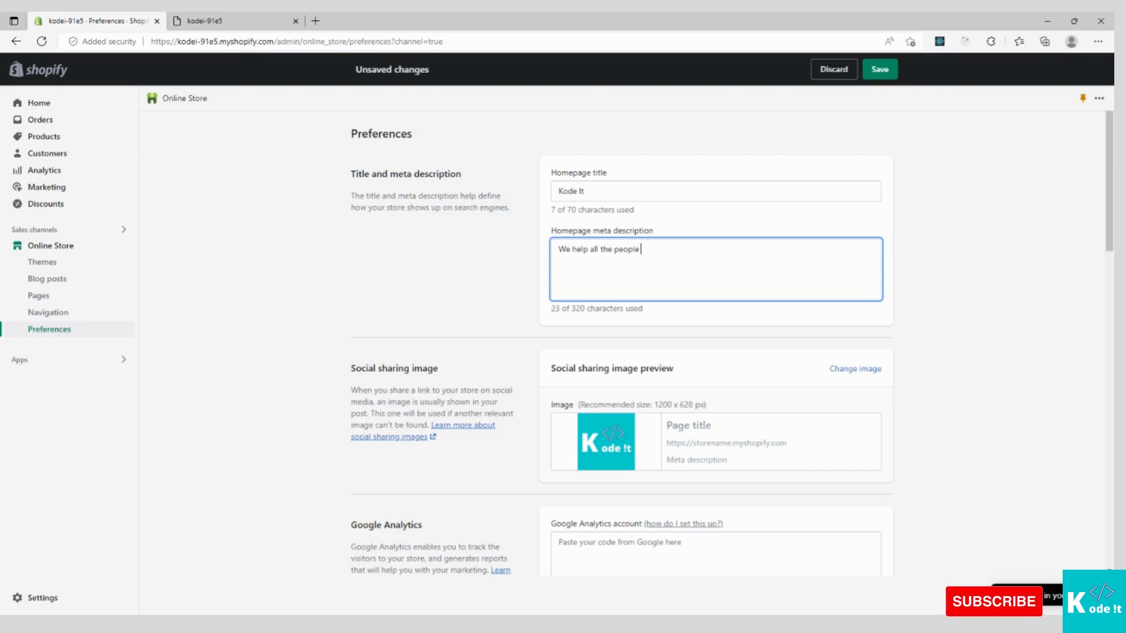
{"action": "type", "text": "to get"}
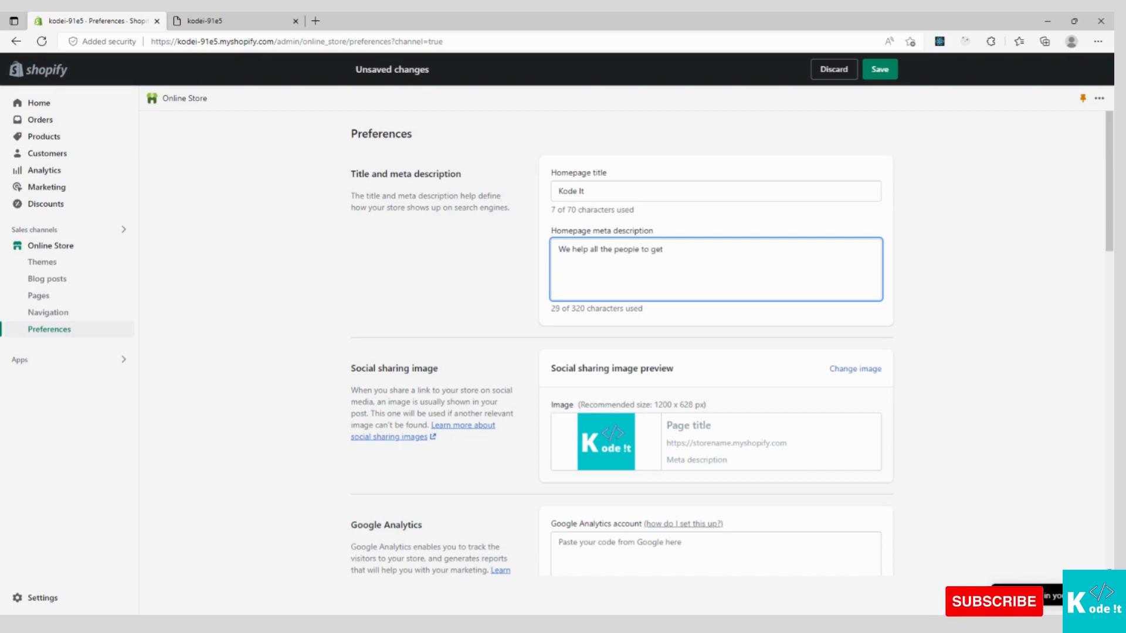
{"action": "type", "text": " knowled"}
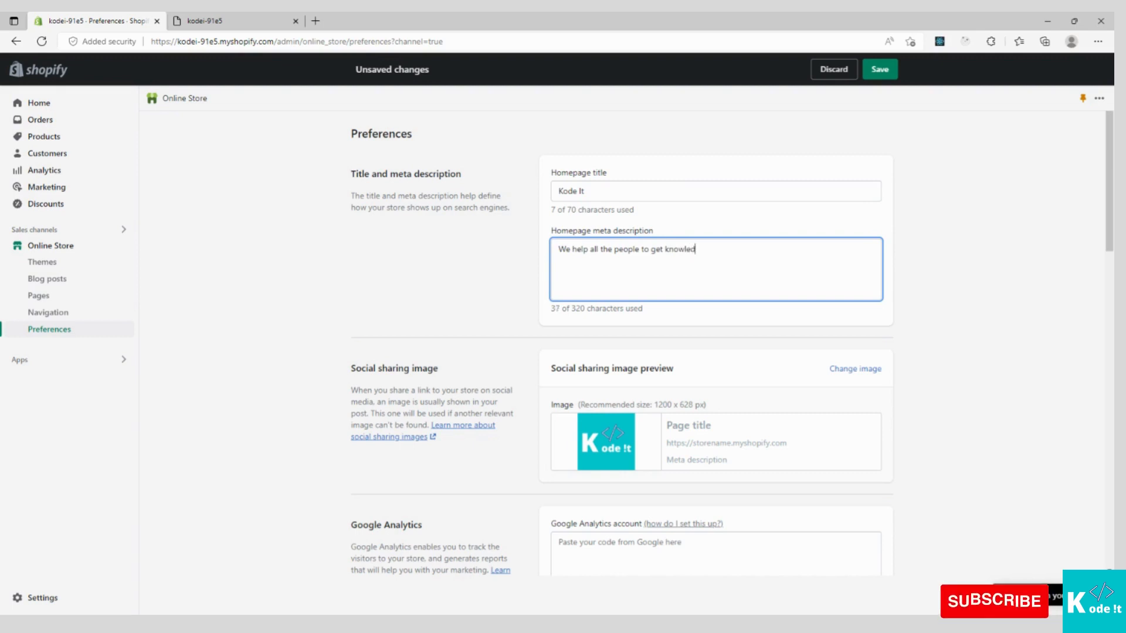
{"action": "type", "text": "ge about "}
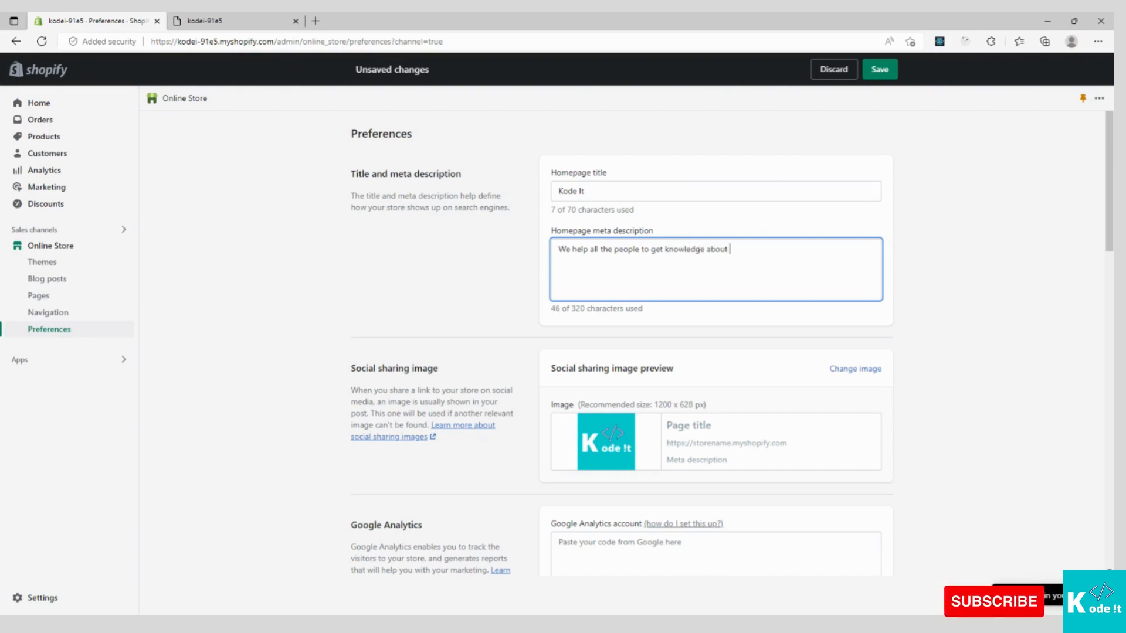
{"action": "type", "text": "digital pr"}
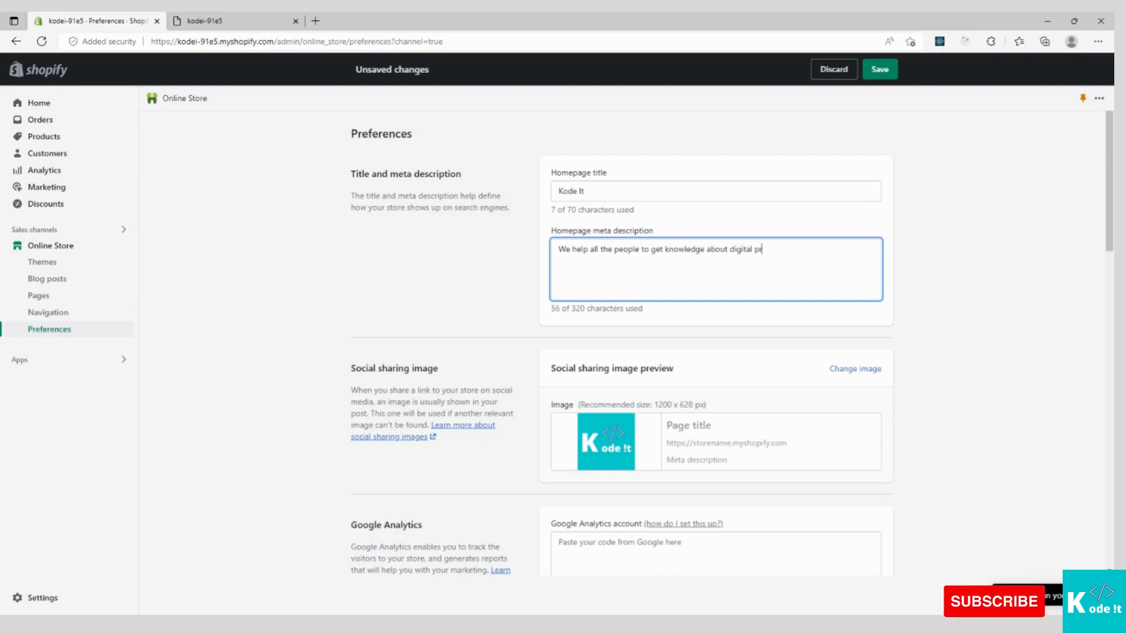
{"action": "type", "text": "oducts"}
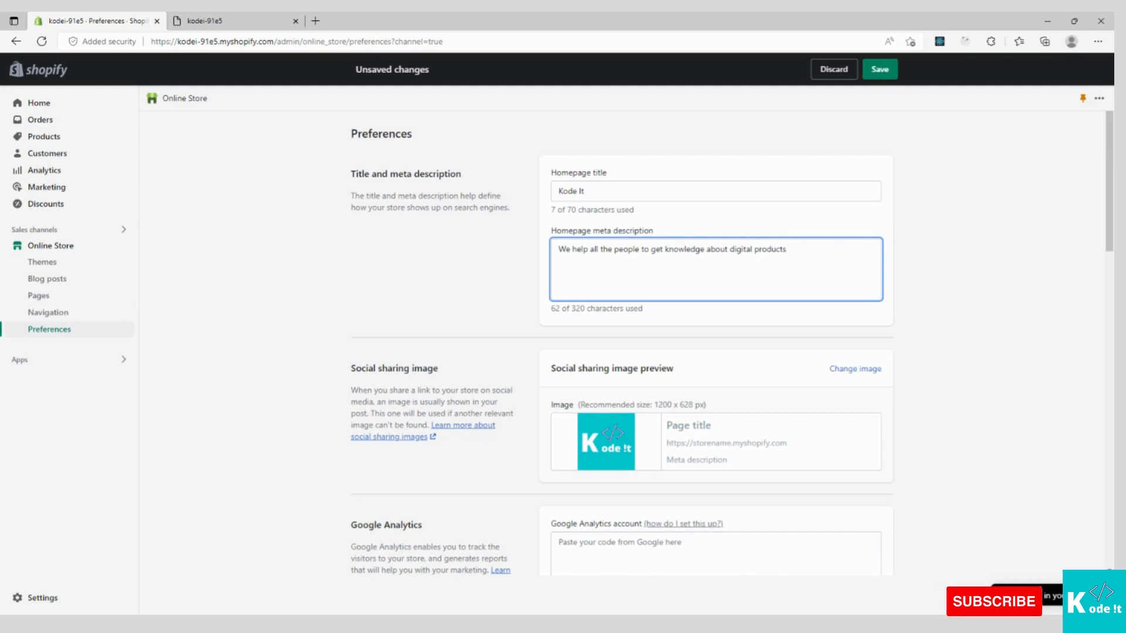
{"action": "left_click", "coordinate": [942, 176]}
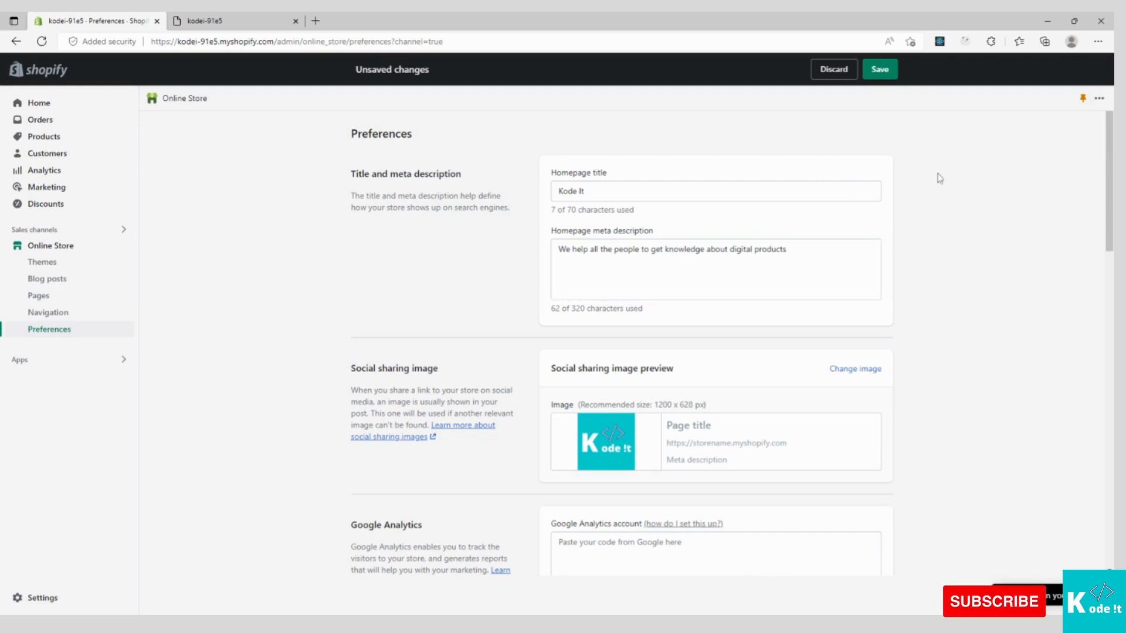
{"action": "left_click", "coordinate": [882, 73]}
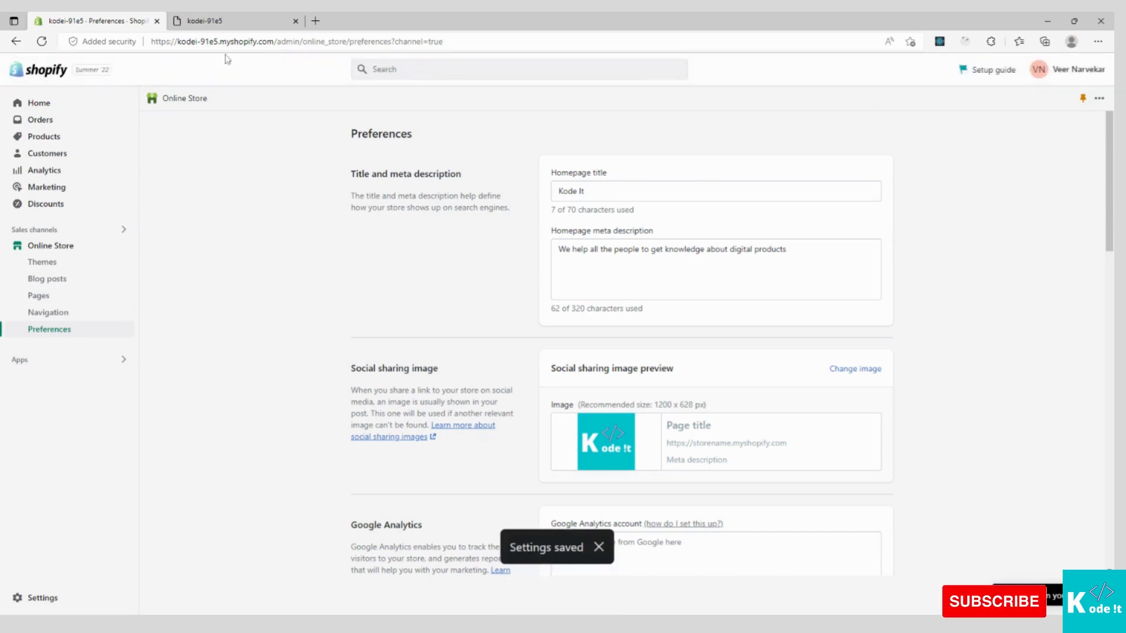
- View the storefront homepage's page source and highlight the meta description's content
{"action": "left_click", "coordinate": [206, 17]}
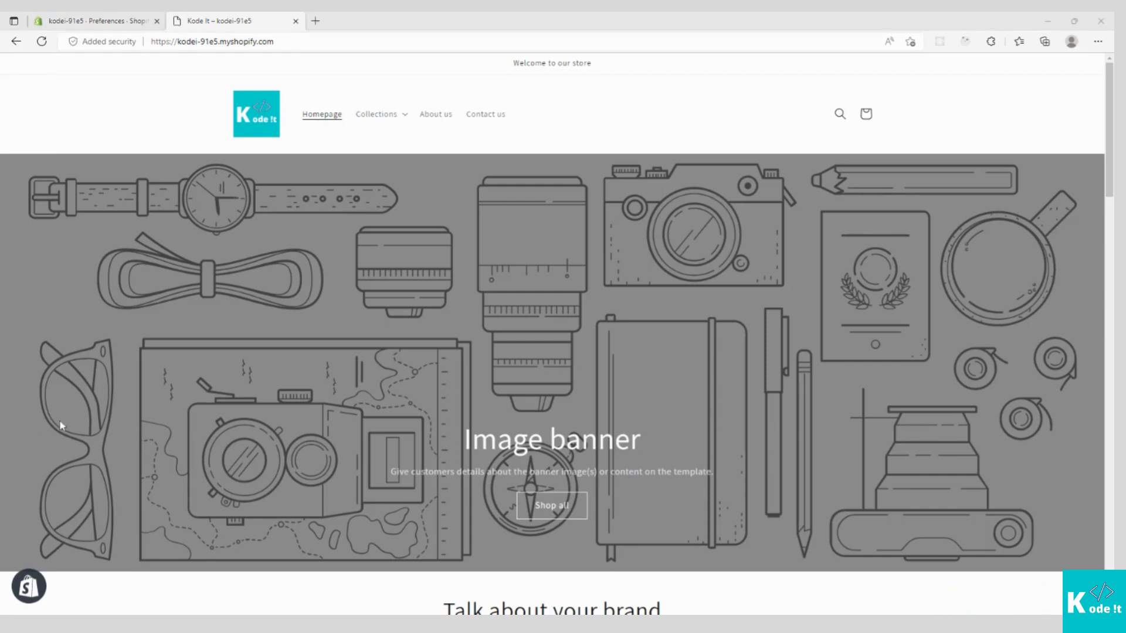
{"action": "left_click", "coordinate": [140, 127]}
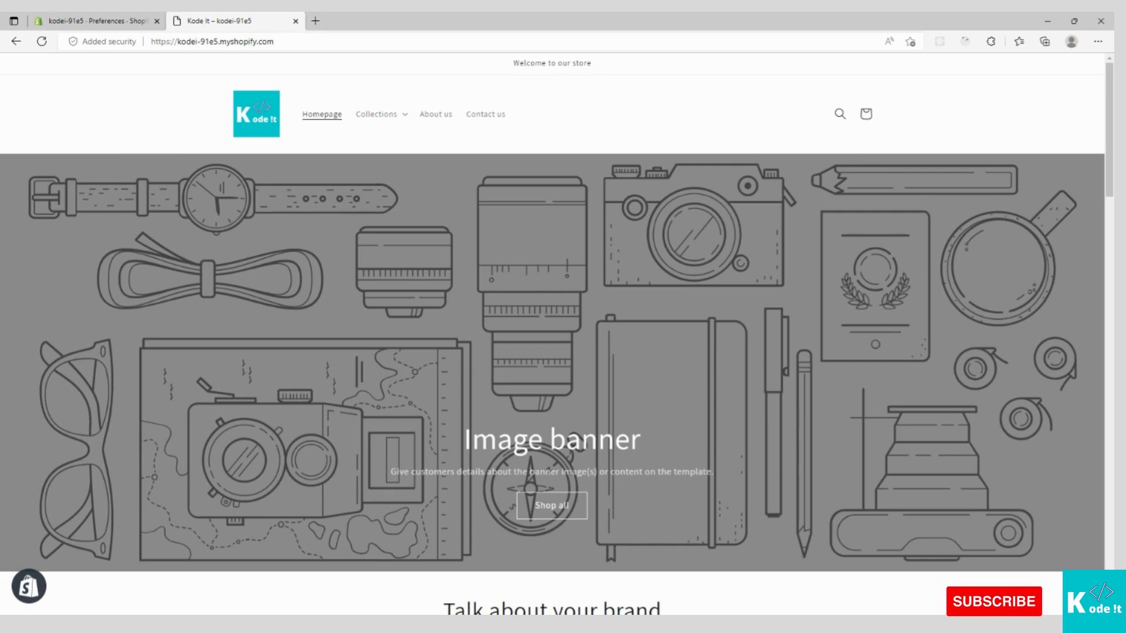
{"action": "key", "text": "ctrl+u"}
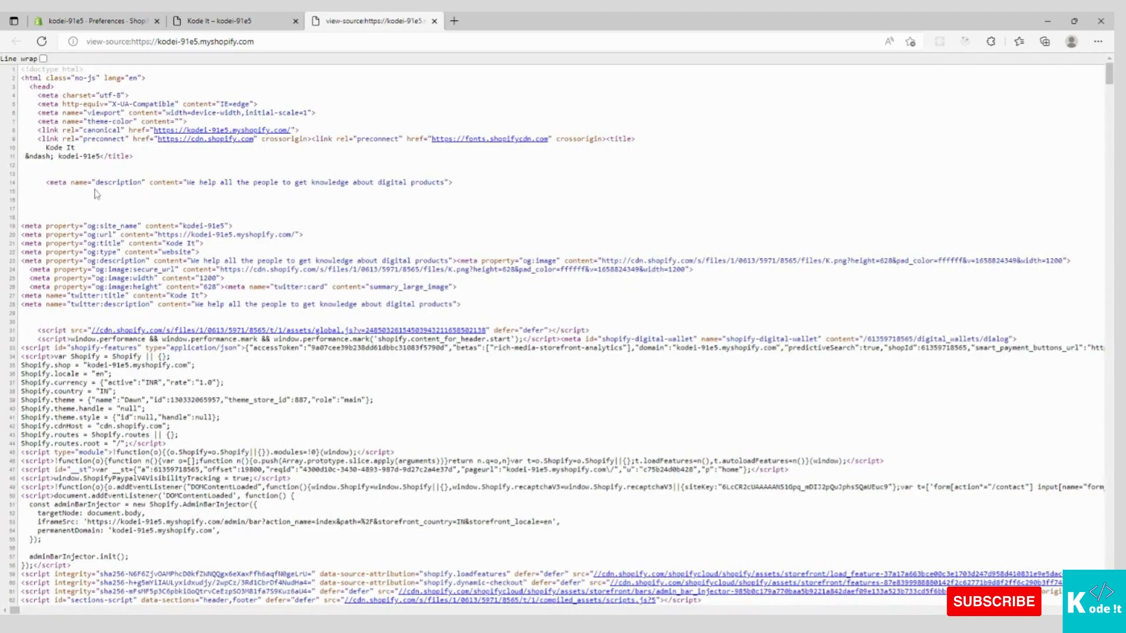
{"action": "left_click_drag", "start_coordinate": [186, 182], "coordinate": [19, 182]}
{"action": "left_click", "coordinate": [445, 183], "text": "shift"}
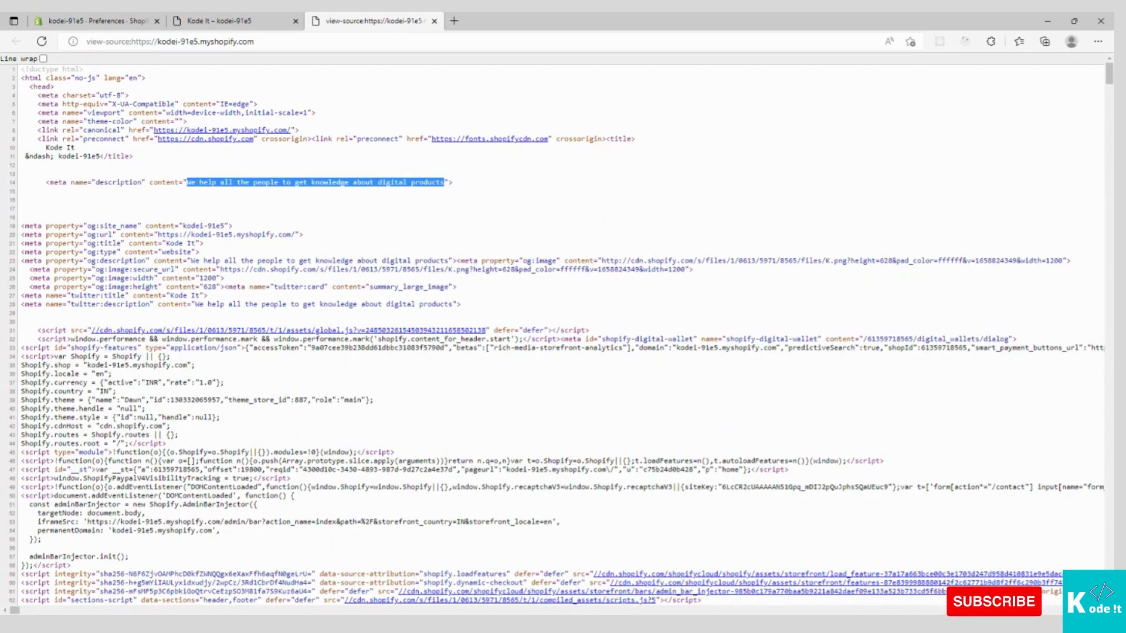
- Compare the saved preferences with the page source, highlight the "Kode It" title text, and close the source view
{"action": "left_click", "coordinate": [59, 21]}
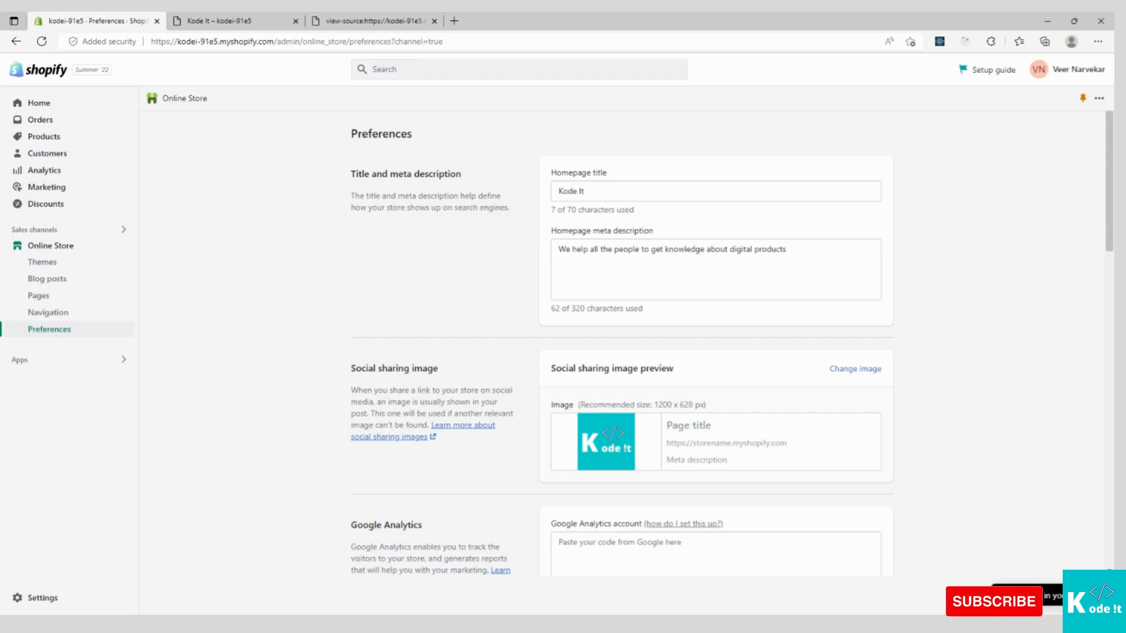
{"action": "left_click", "coordinate": [403, 17]}
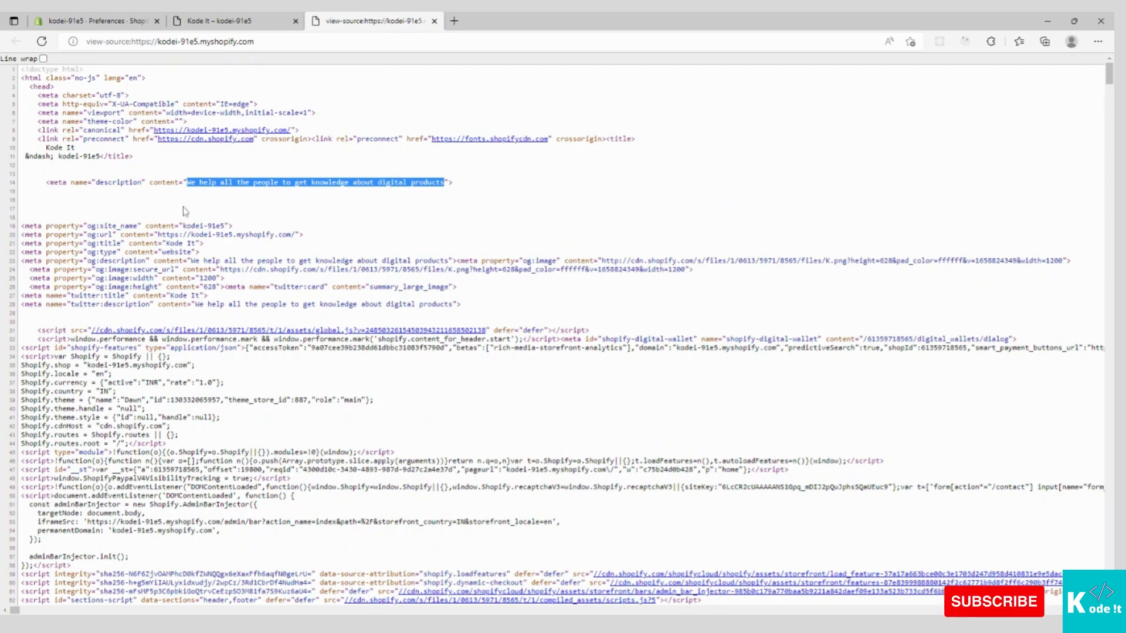
{"action": "left_click_drag", "start_coordinate": [46, 148], "coordinate": [77, 148]}
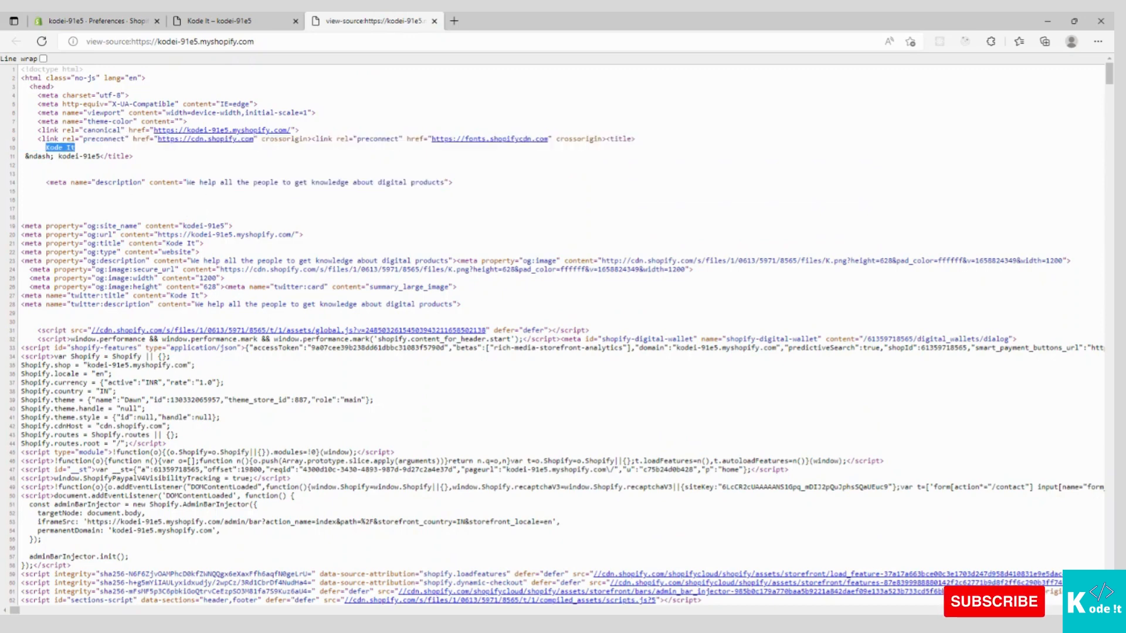
{"action": "key", "text": "alt+Tab"}
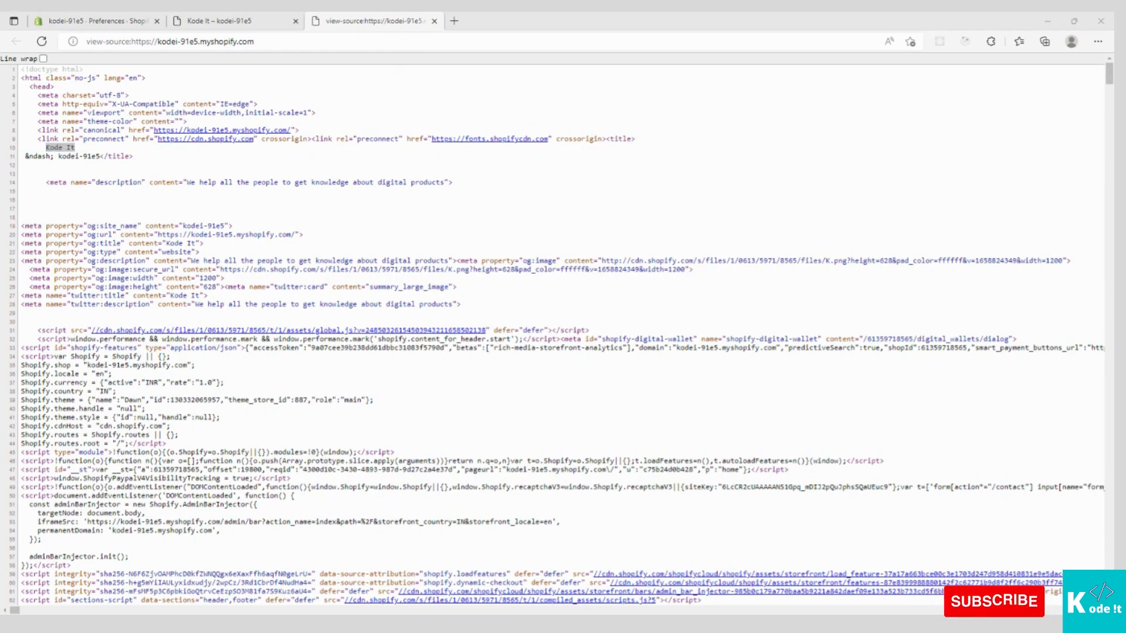
{"action": "left_click", "coordinate": [434, 20]}
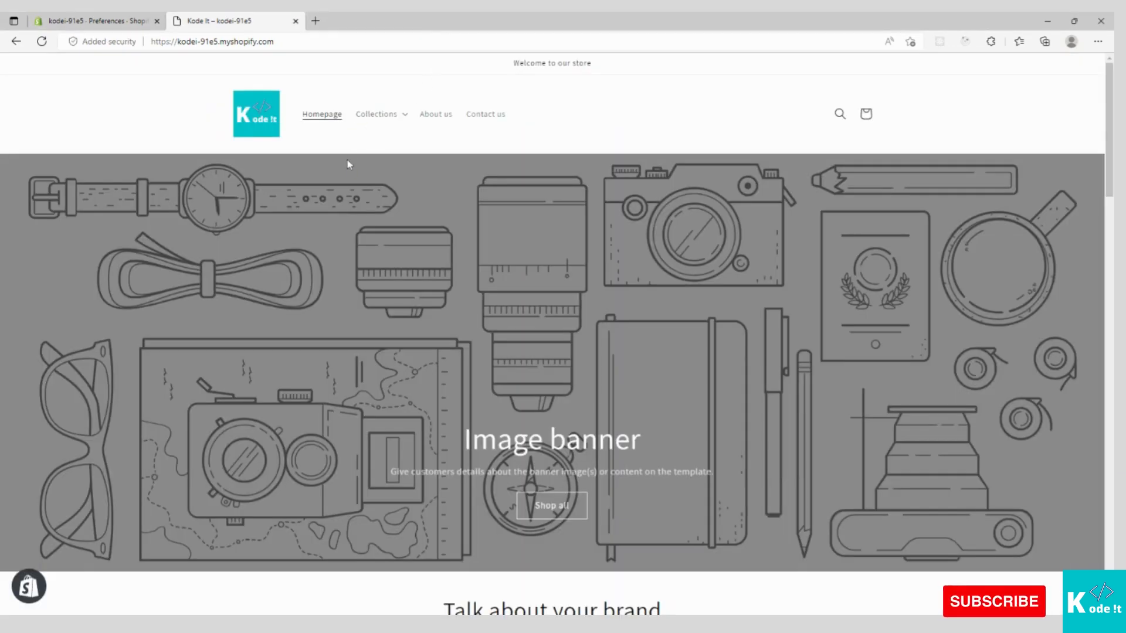
- View the Sales collection on the storefront, and open the all-products collection at /collections/all
{"action": "left_click", "coordinate": [404, 120]}
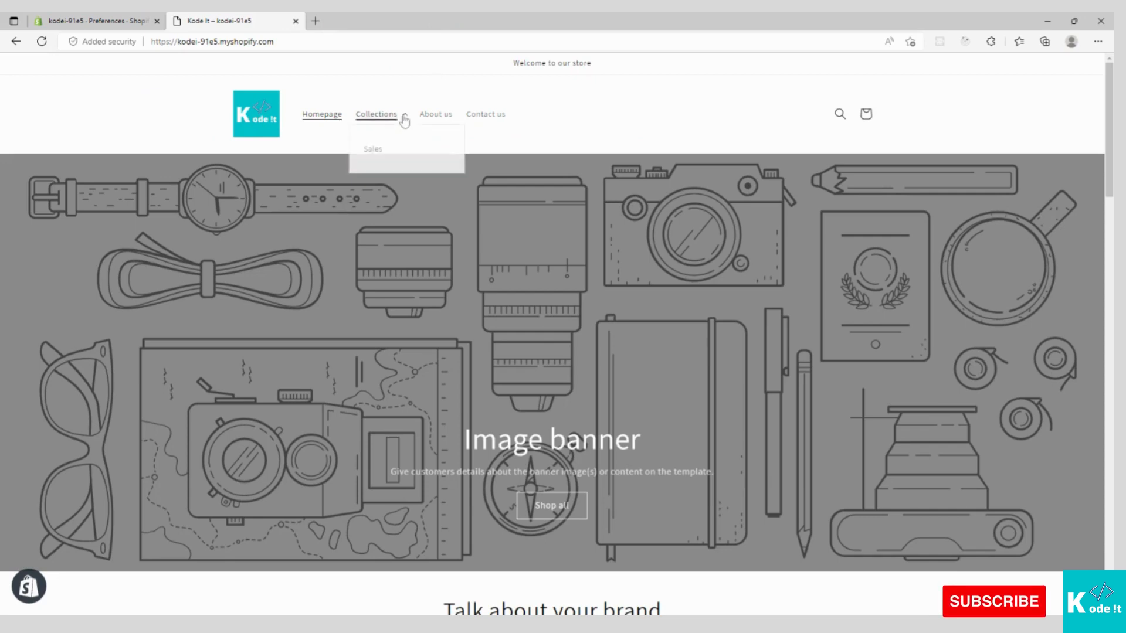
{"action": "left_click", "coordinate": [374, 154]}
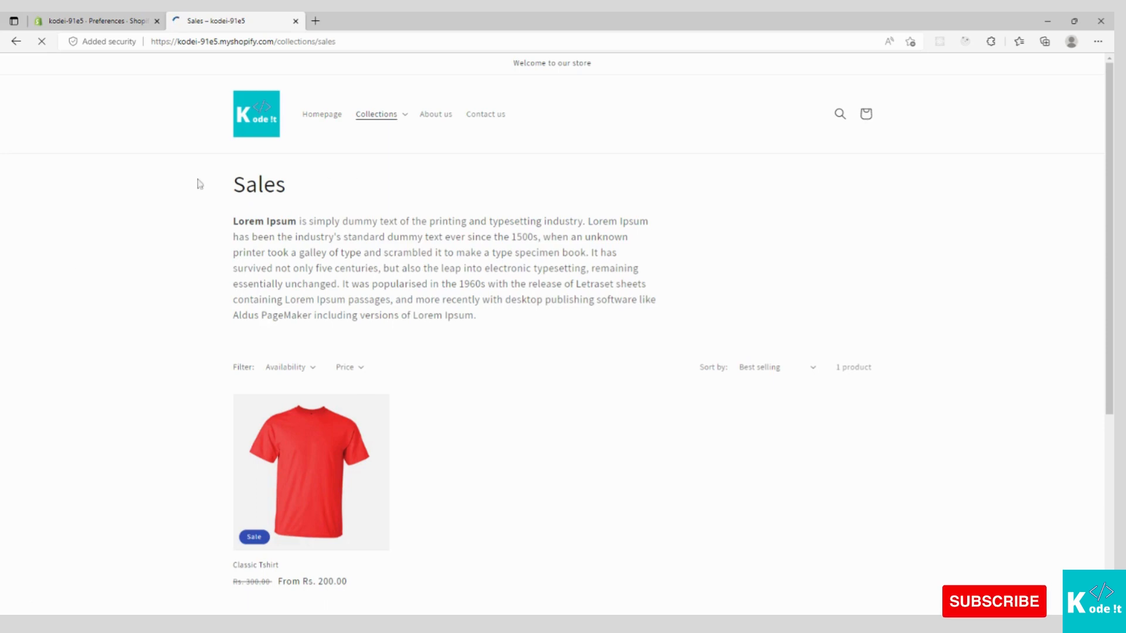
{"action": "left_click", "coordinate": [379, 120]}
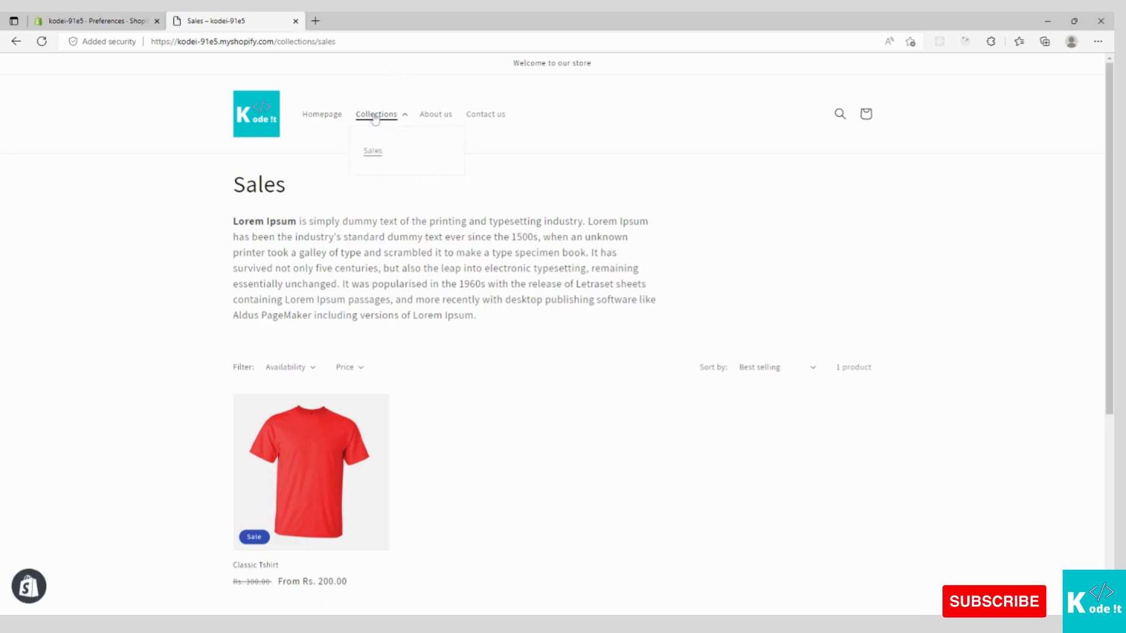
{"action": "double_click", "coordinate": [326, 41]}
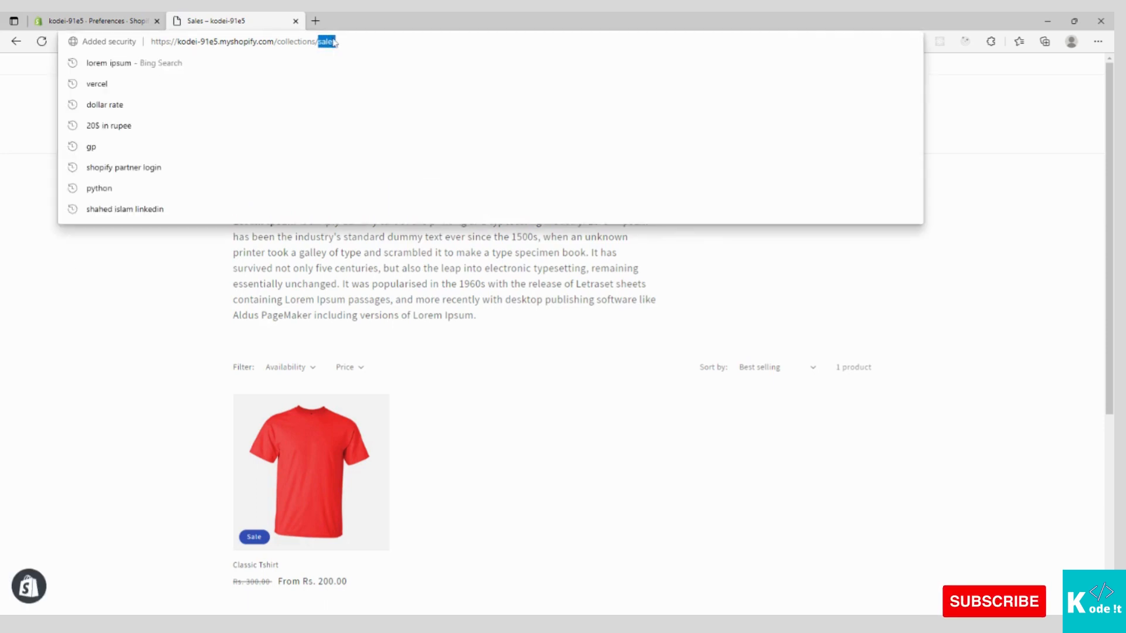
{"action": "type", "text": "all"}
{"action": "key", "text": "Return"}
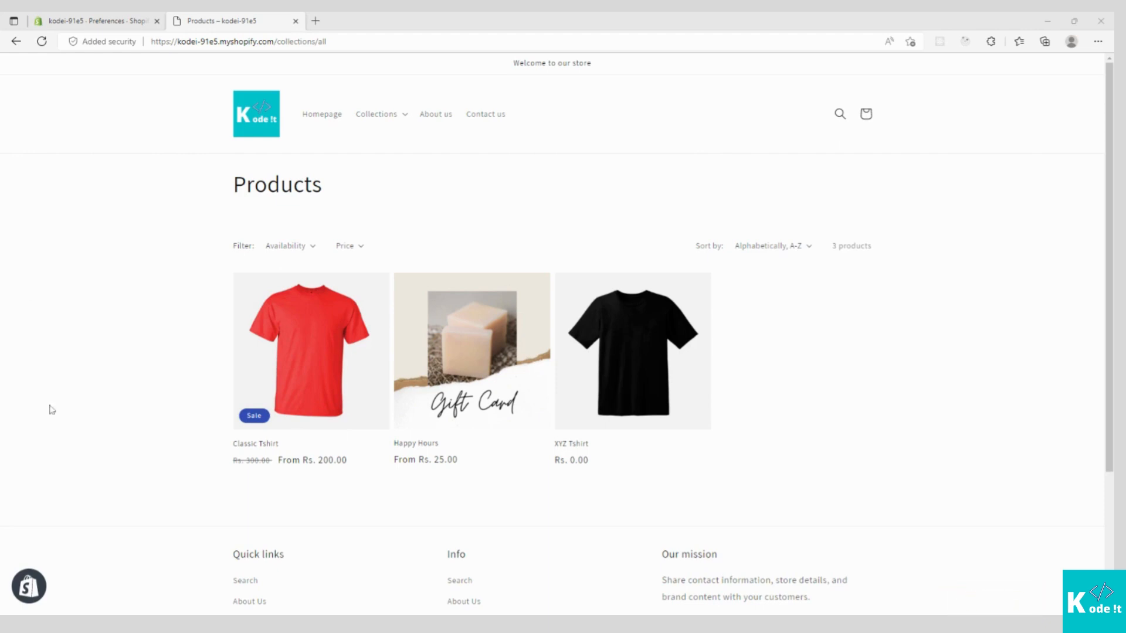
- Review the collection filters in the store's Navigation settings and inspect the Availability and Price filters on the storefront's Products page
{"action": "left_click", "coordinate": [120, 20]}
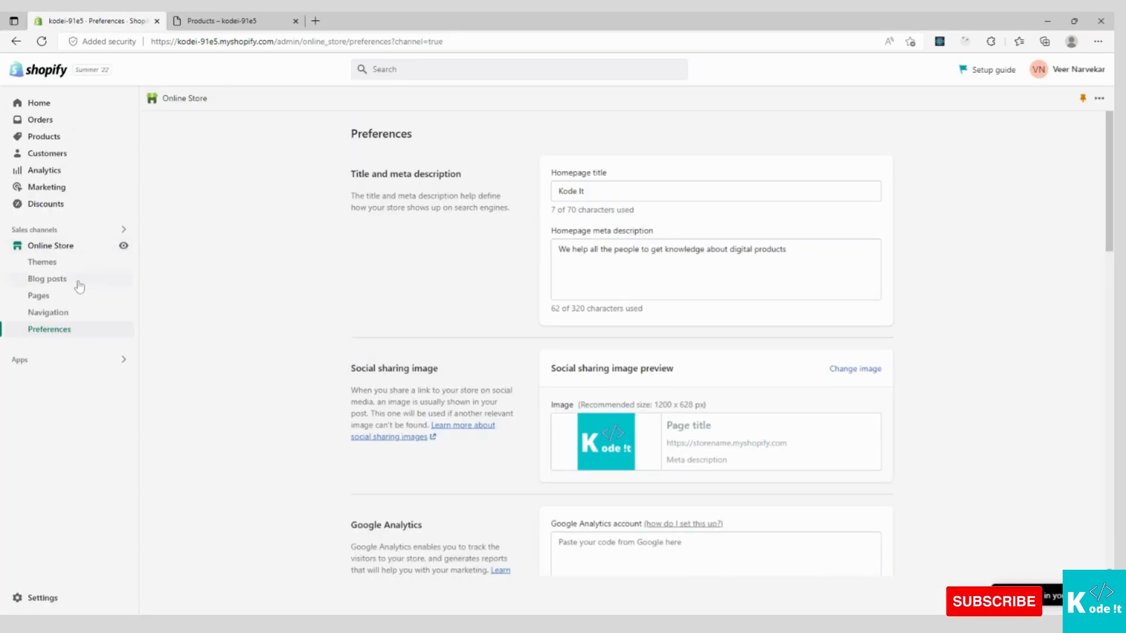
{"action": "left_click", "coordinate": [64, 313]}
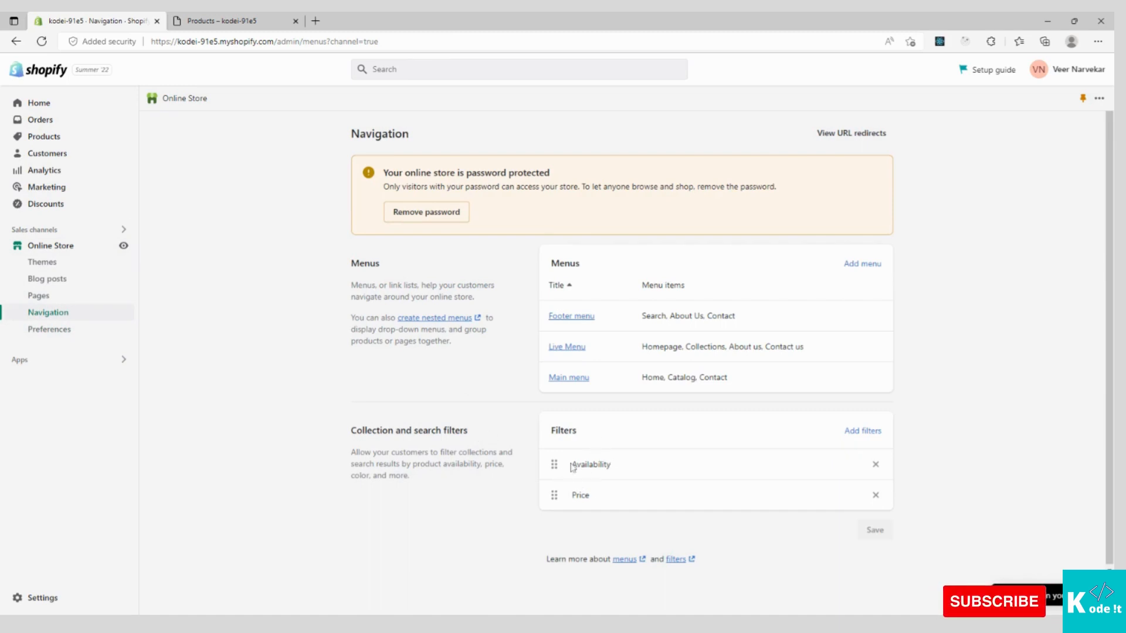
{"action": "left_click", "coordinate": [221, 19]}
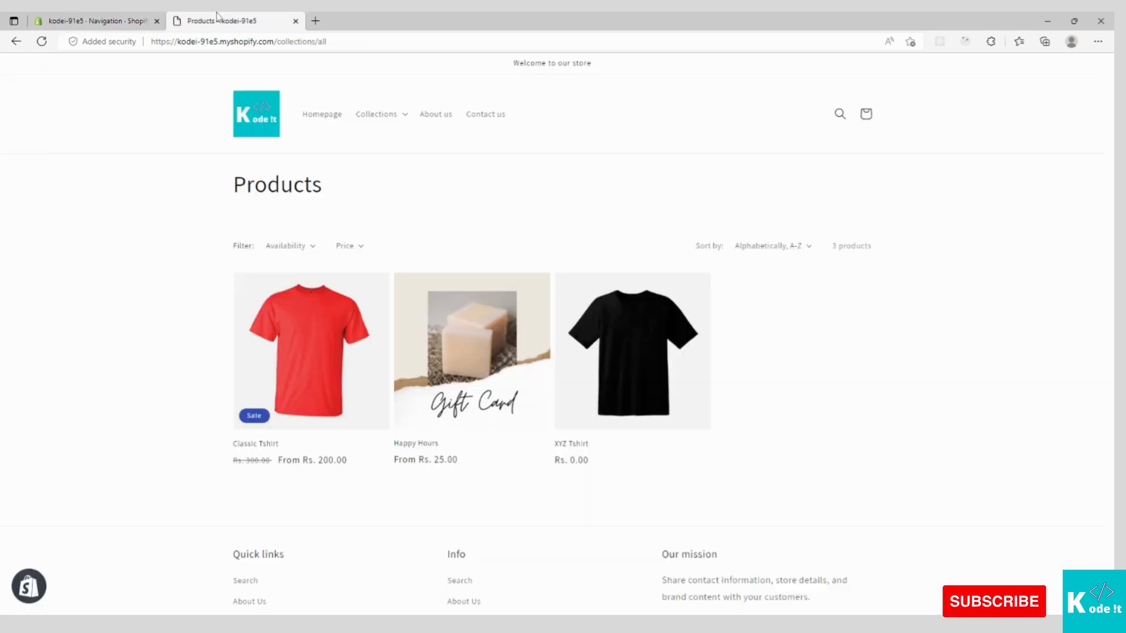
{"action": "left_click", "coordinate": [309, 247]}
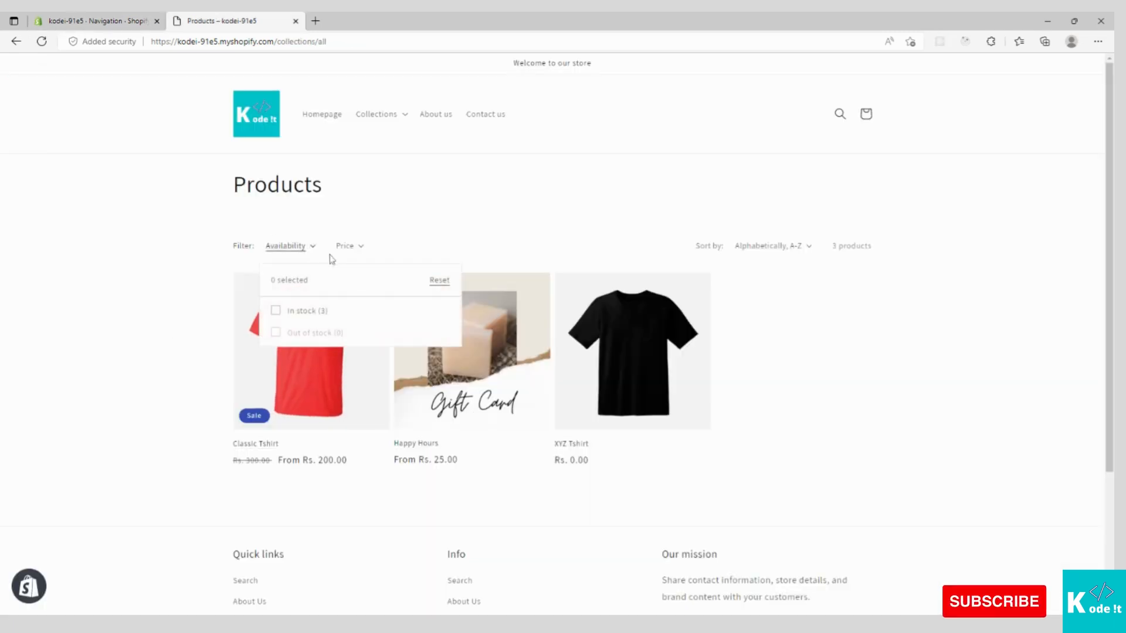
{"action": "left_click", "coordinate": [361, 247]}
{"action": "left_click", "coordinate": [361, 246]}
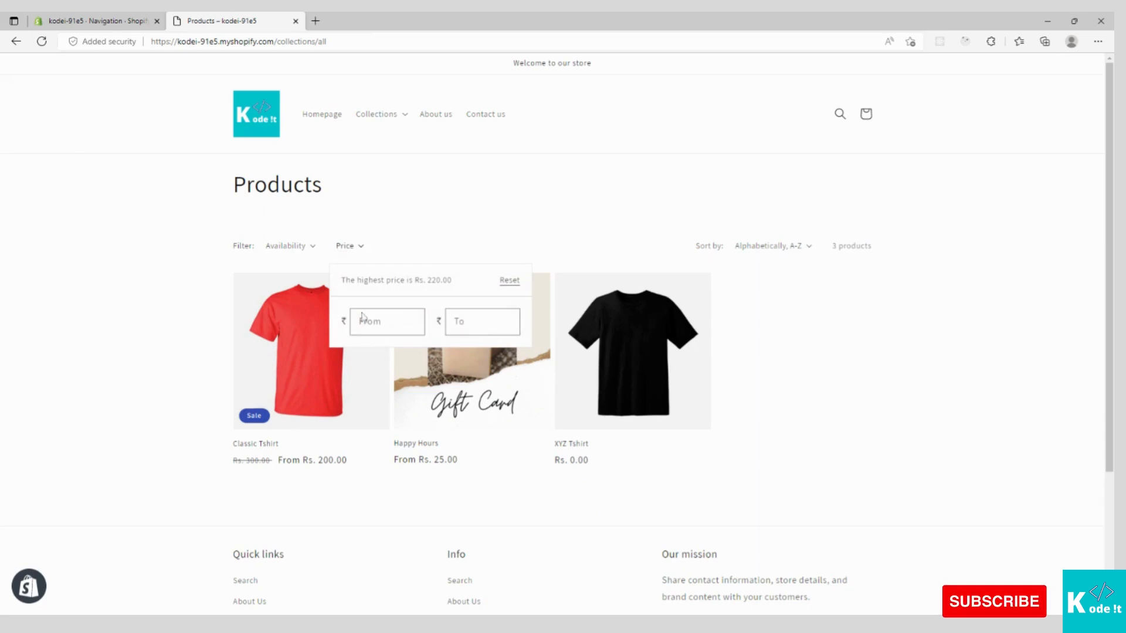
{"action": "left_click", "coordinate": [418, 210]}
- Filter the storefront's products by In stock availability and reset the price filter
{"action": "left_click", "coordinate": [311, 247]}
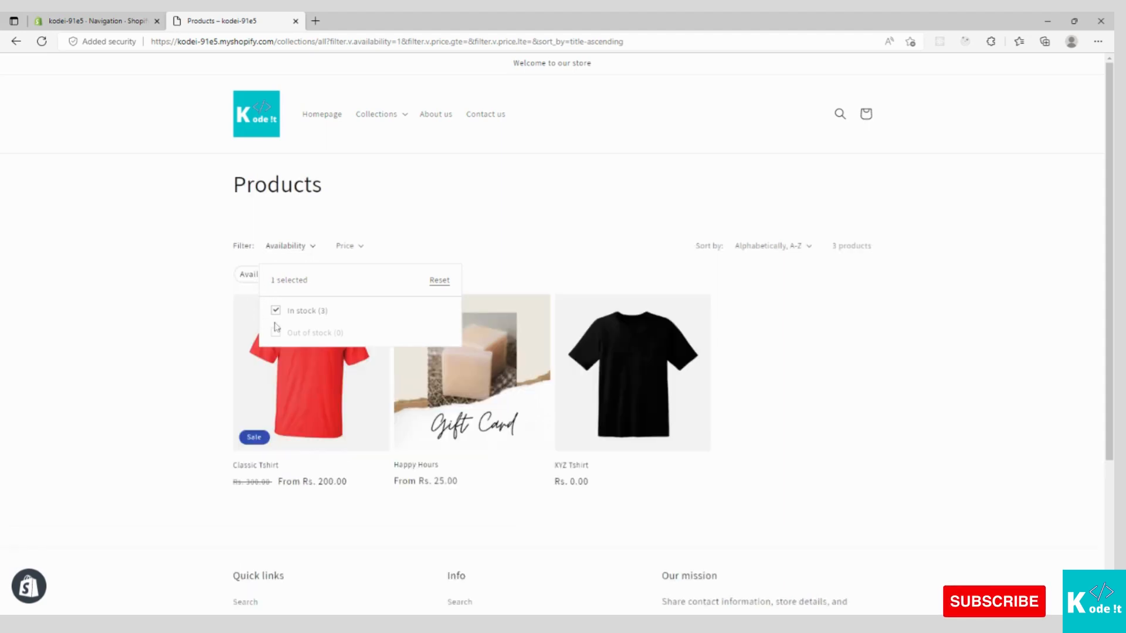
{"action": "left_click", "coordinate": [179, 288]}
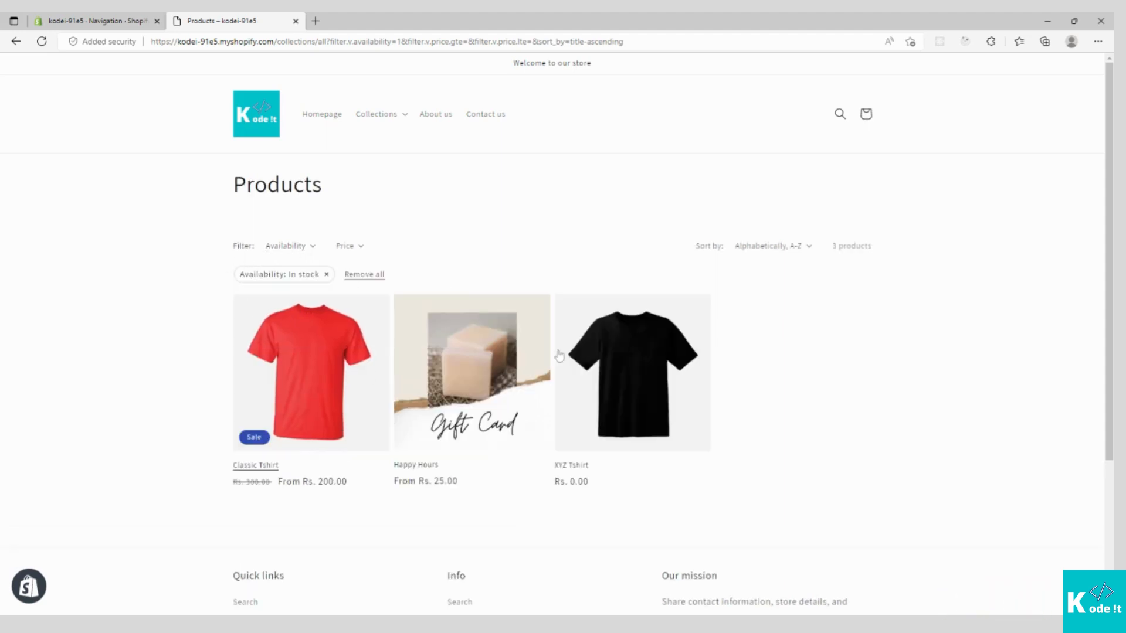
{"action": "left_click", "coordinate": [359, 247]}
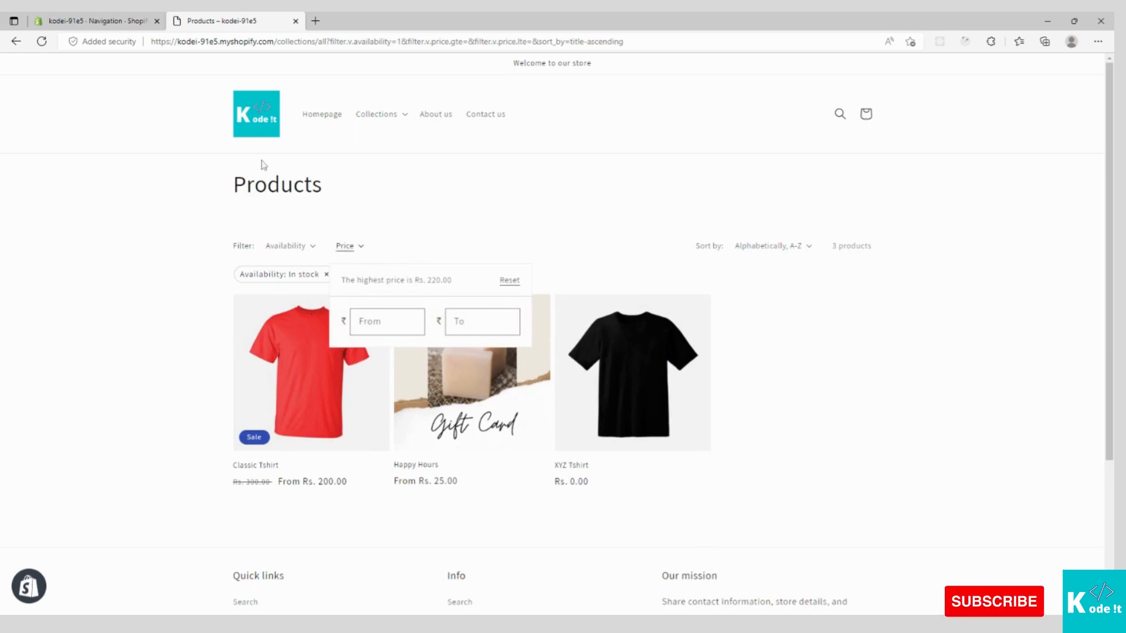
{"action": "left_click", "coordinate": [509, 282]}
{"action": "left_click", "coordinate": [419, 218]}
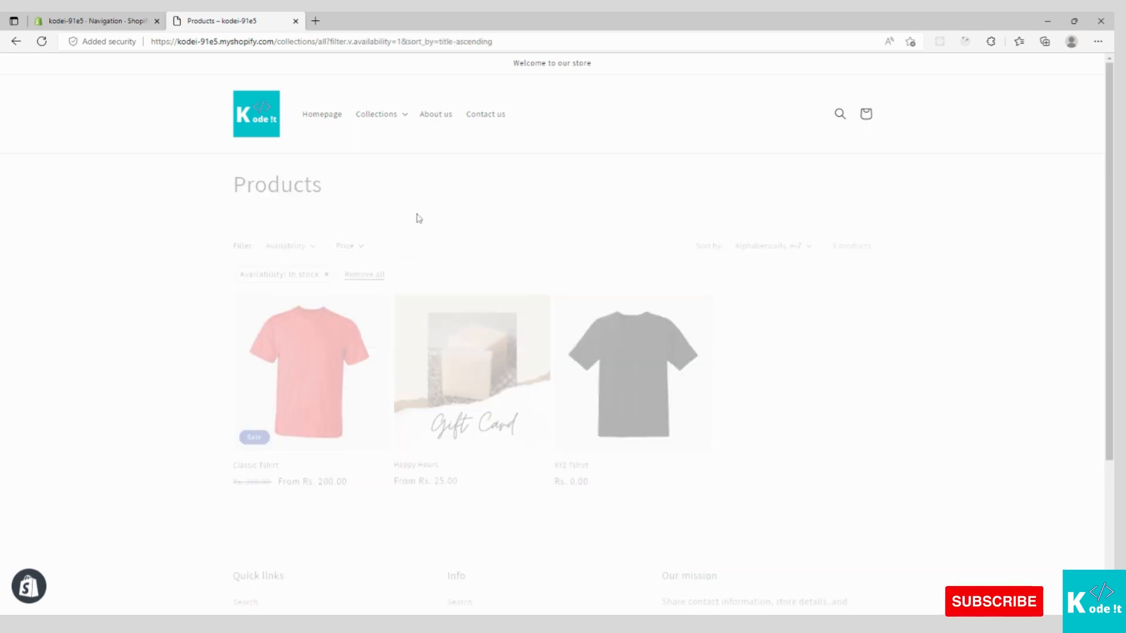
- Clear the storefront's In stock filter, and add and save a Product type filter in the admin's Navigation settings
{"action": "left_click", "coordinate": [328, 275]}
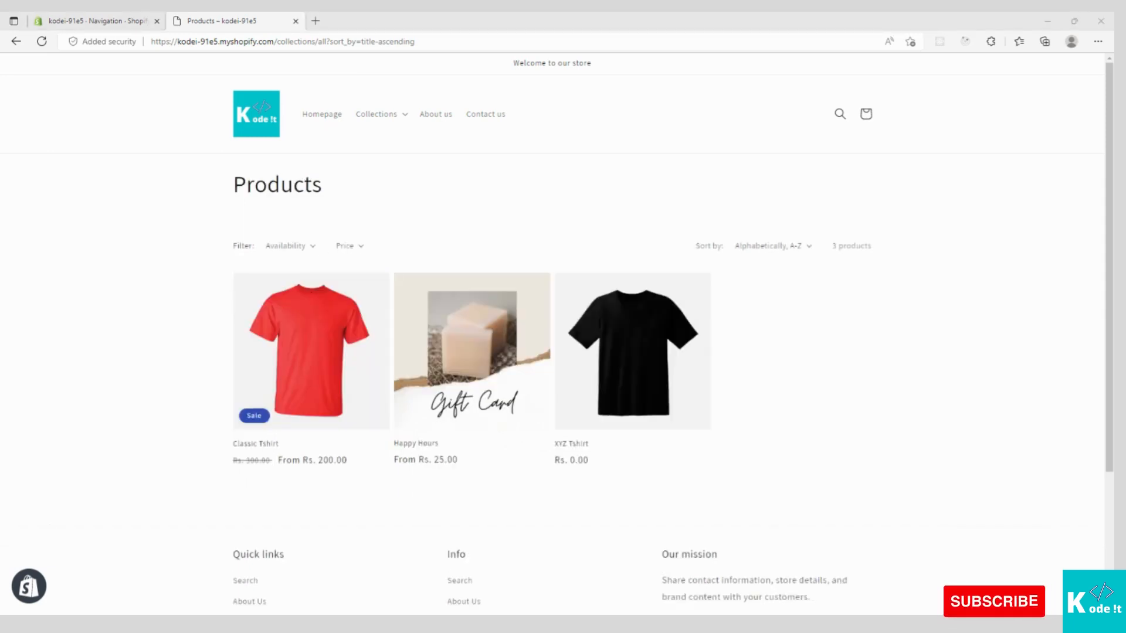
{"action": "left_click", "coordinate": [133, 18]}
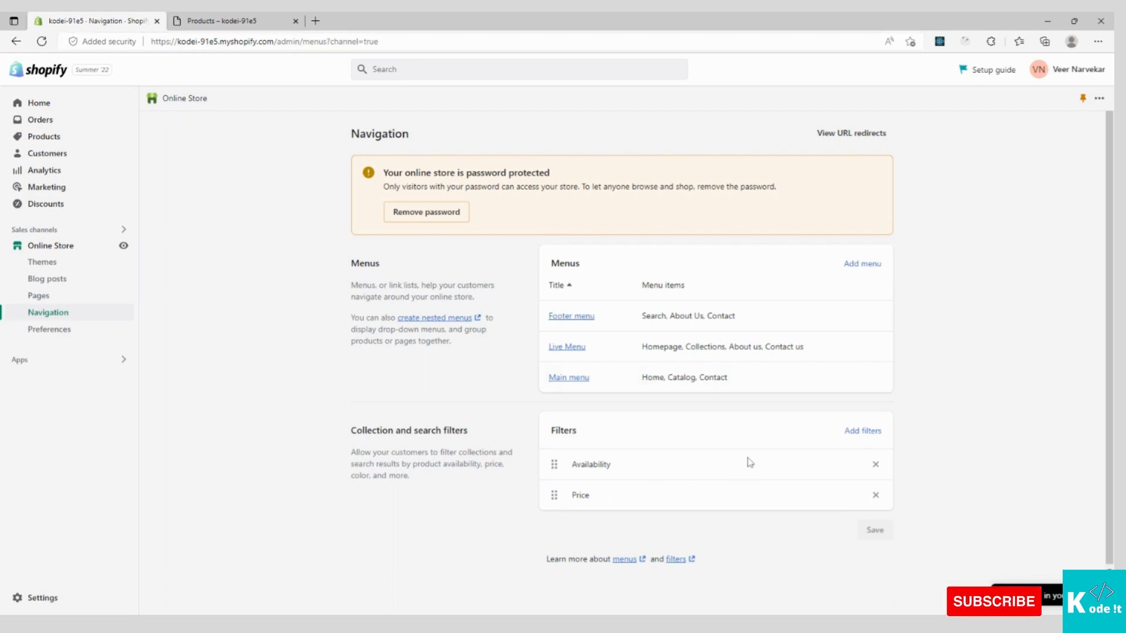
{"action": "left_click", "coordinate": [852, 433]}
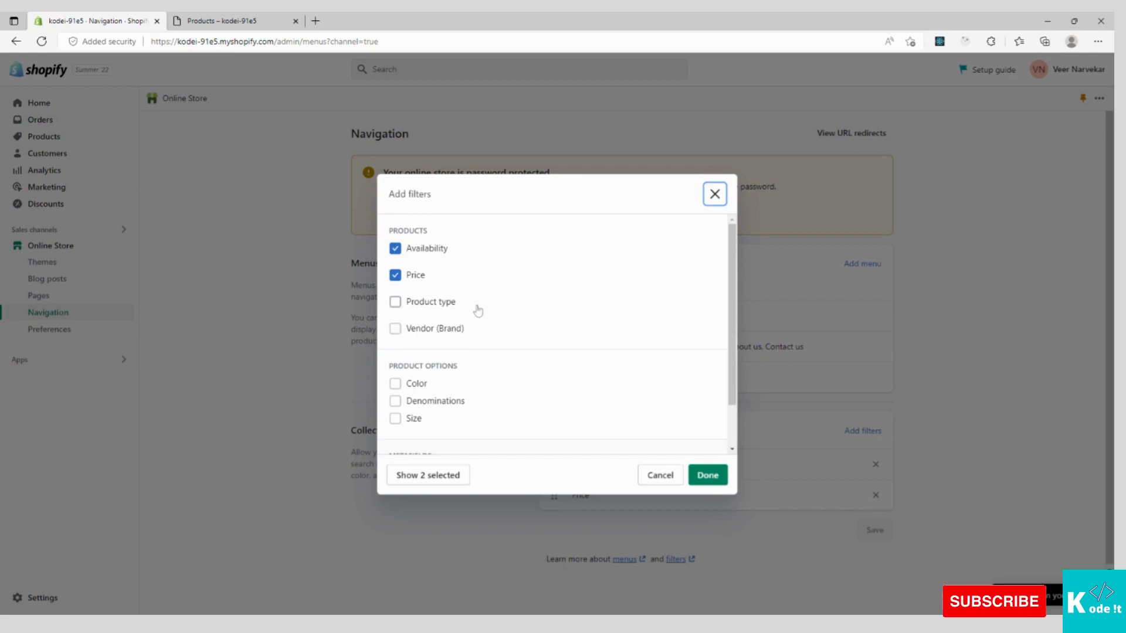
{"action": "scroll", "coordinate": [479, 310], "scroll_direction": "down", "scroll_amount": 1}
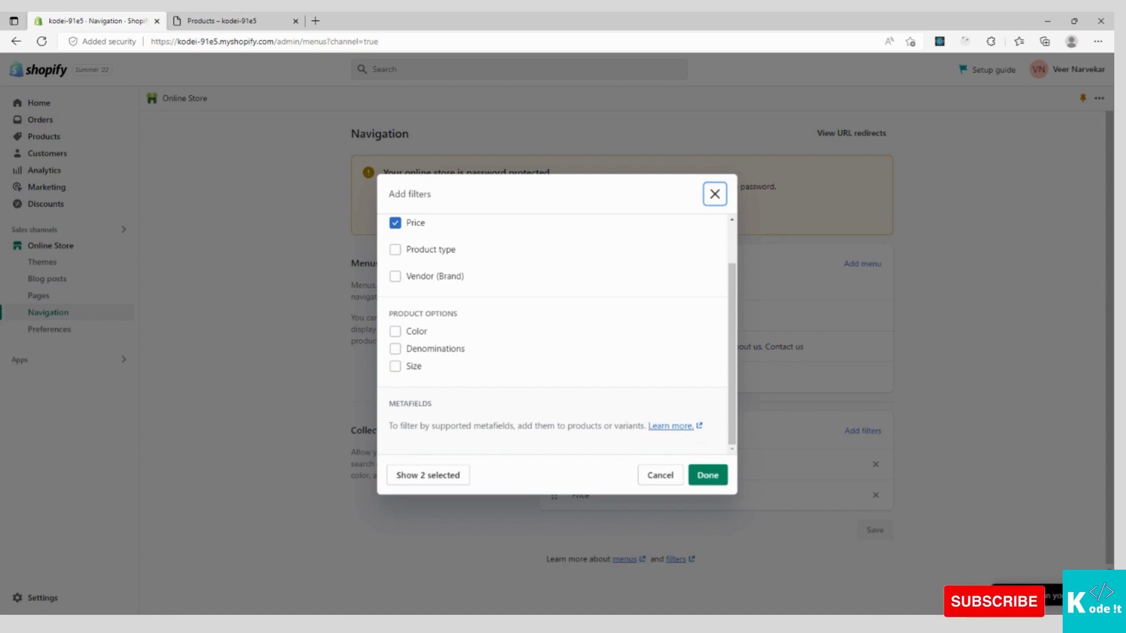
{"action": "scroll", "coordinate": [516, 348], "scroll_direction": "up", "scroll_amount": 1}
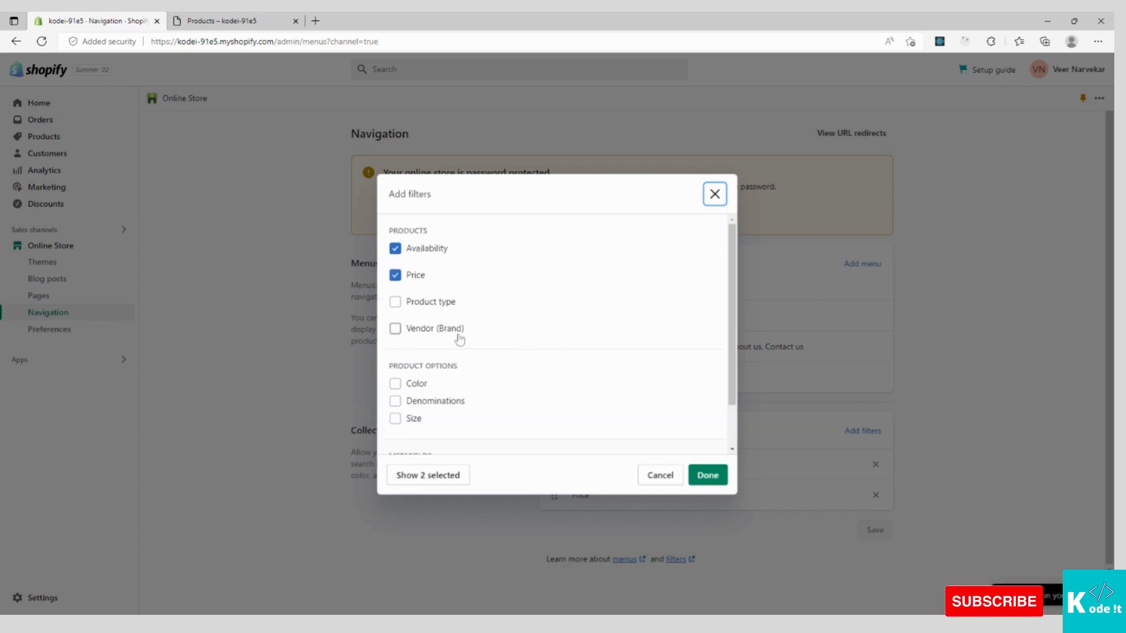
{"action": "left_click", "coordinate": [431, 303]}
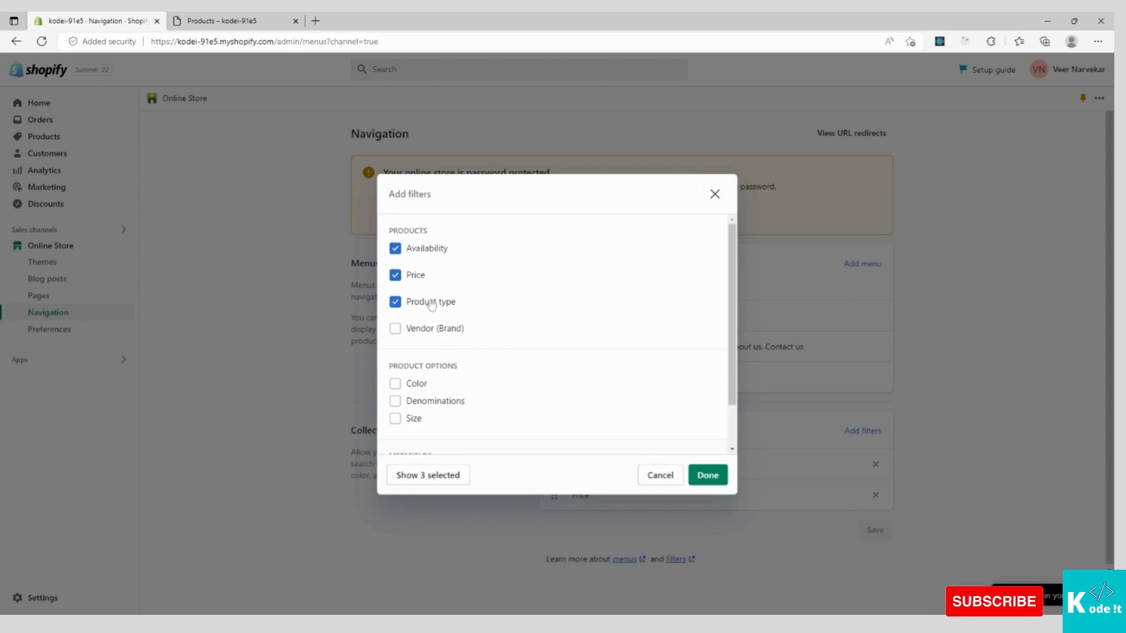
{"action": "left_click", "coordinate": [707, 477]}
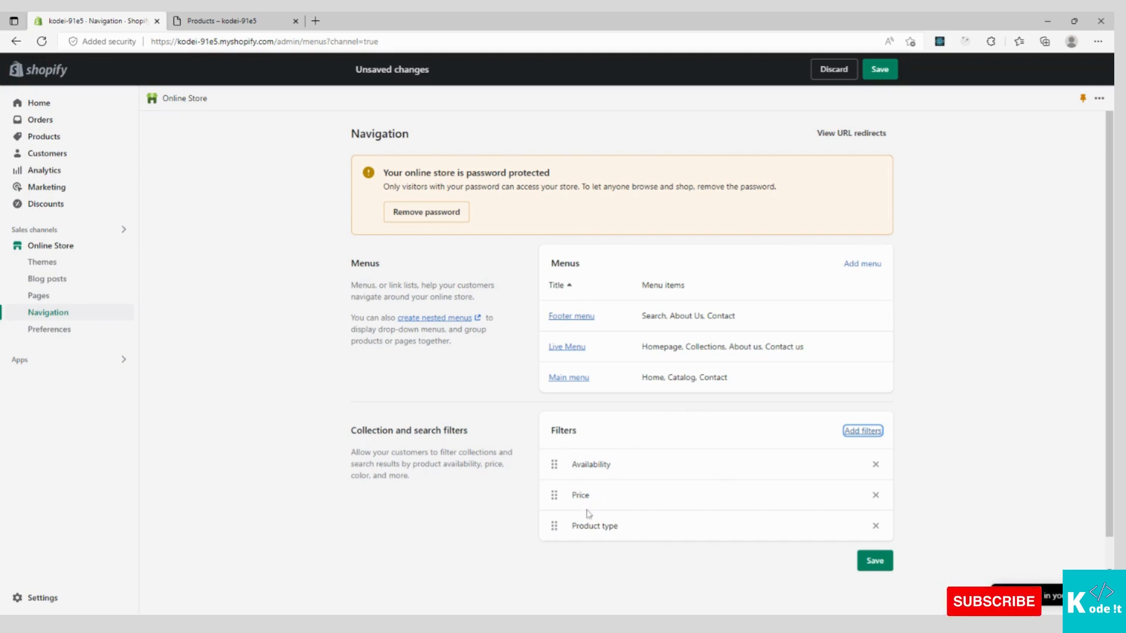
{"action": "left_click", "coordinate": [870, 564]}
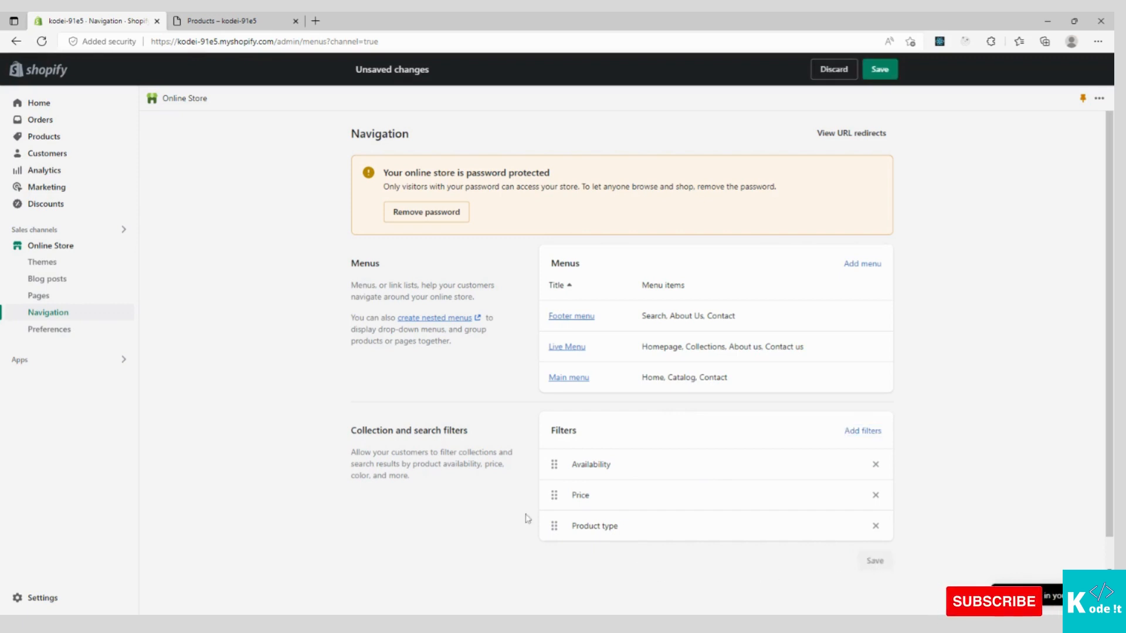
- Reload the storefront's Products page and test the Product type filter with Tshirt and Gift Cards separately, clearing each choice
{"action": "left_click", "coordinate": [229, 21]}
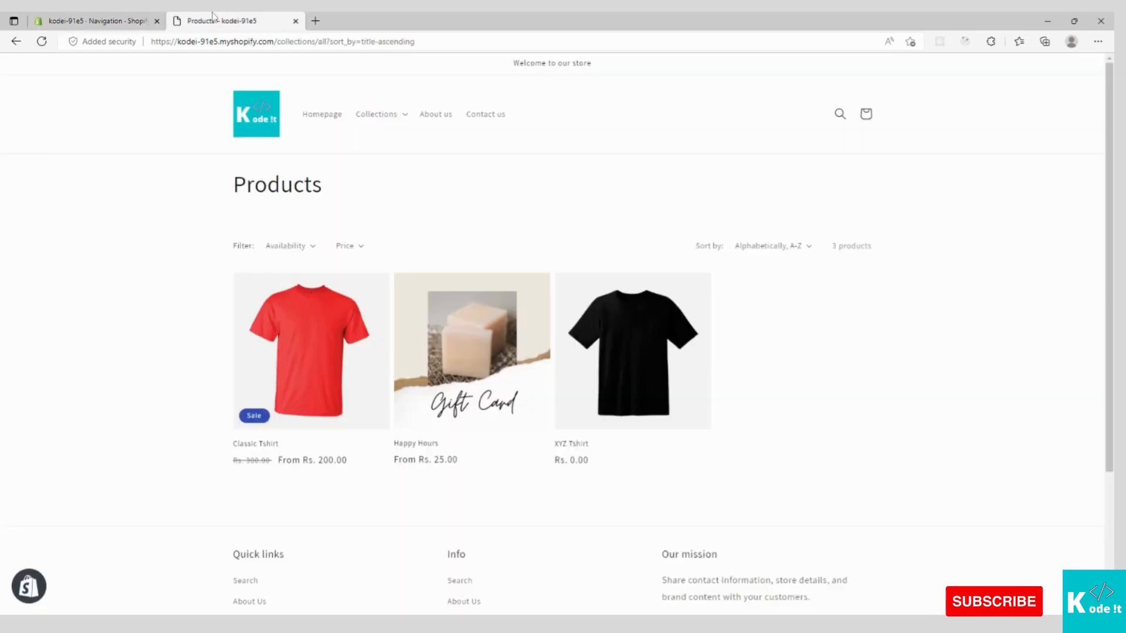
{"action": "left_click", "coordinate": [42, 42]}
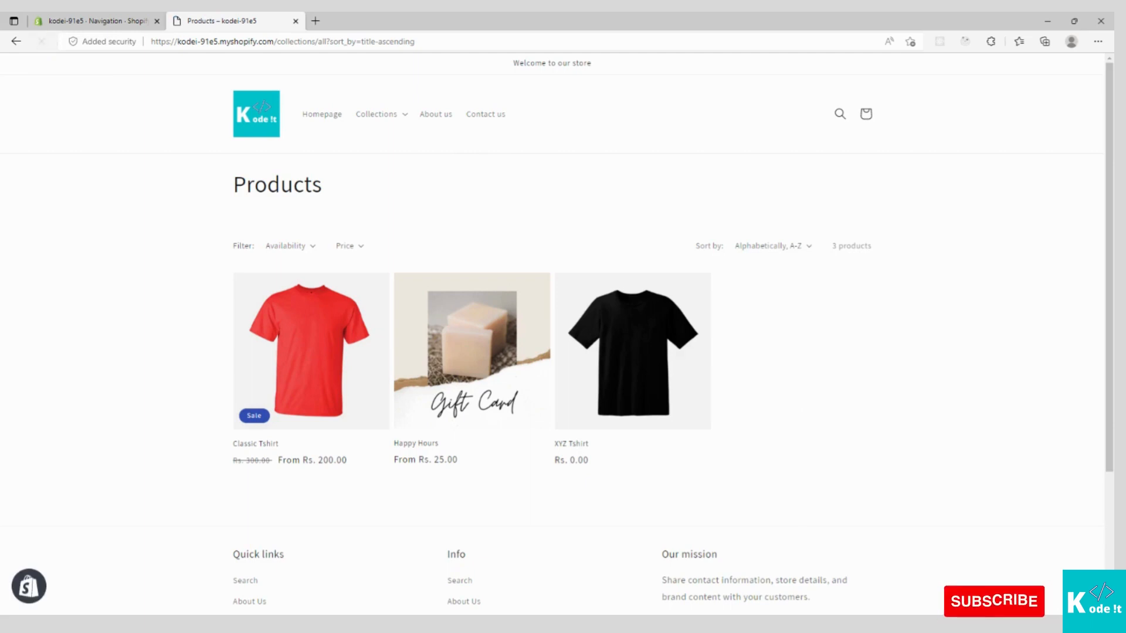
{"action": "left_click", "coordinate": [42, 44]}
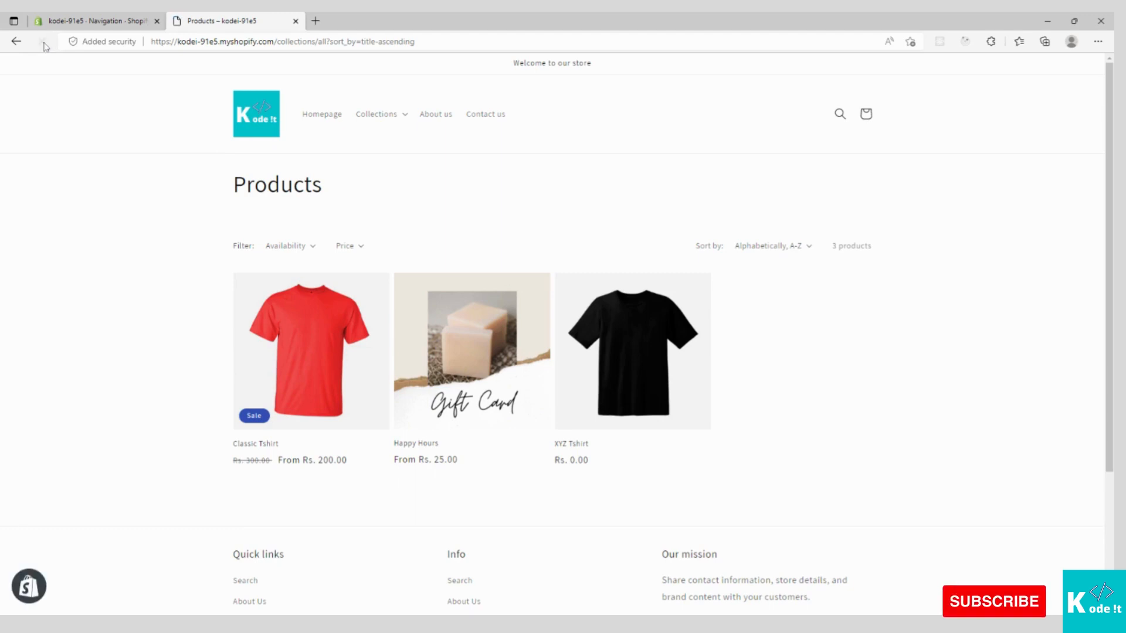
{"action": "left_click", "coordinate": [42, 42]}
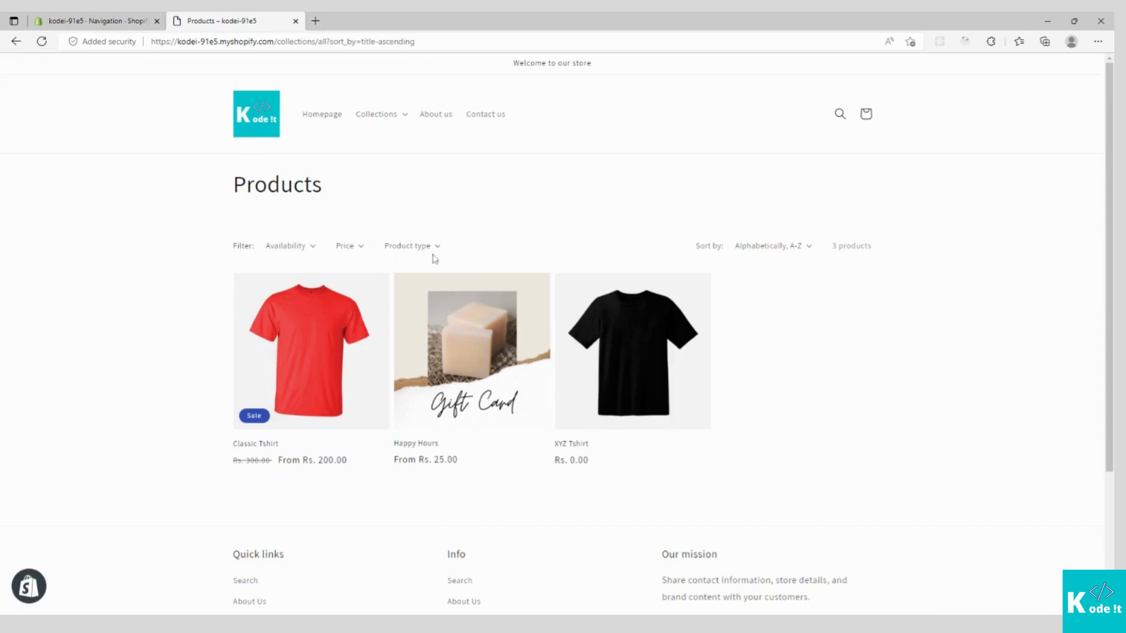
{"action": "left_click", "coordinate": [437, 249]}
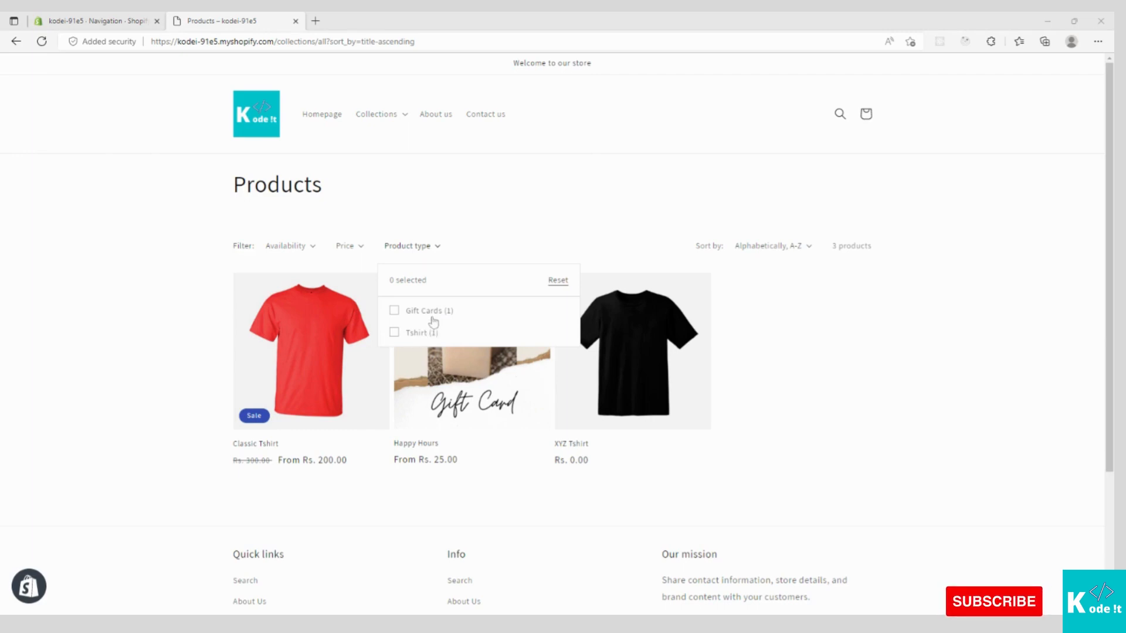
{"action": "left_click", "coordinate": [395, 333]}
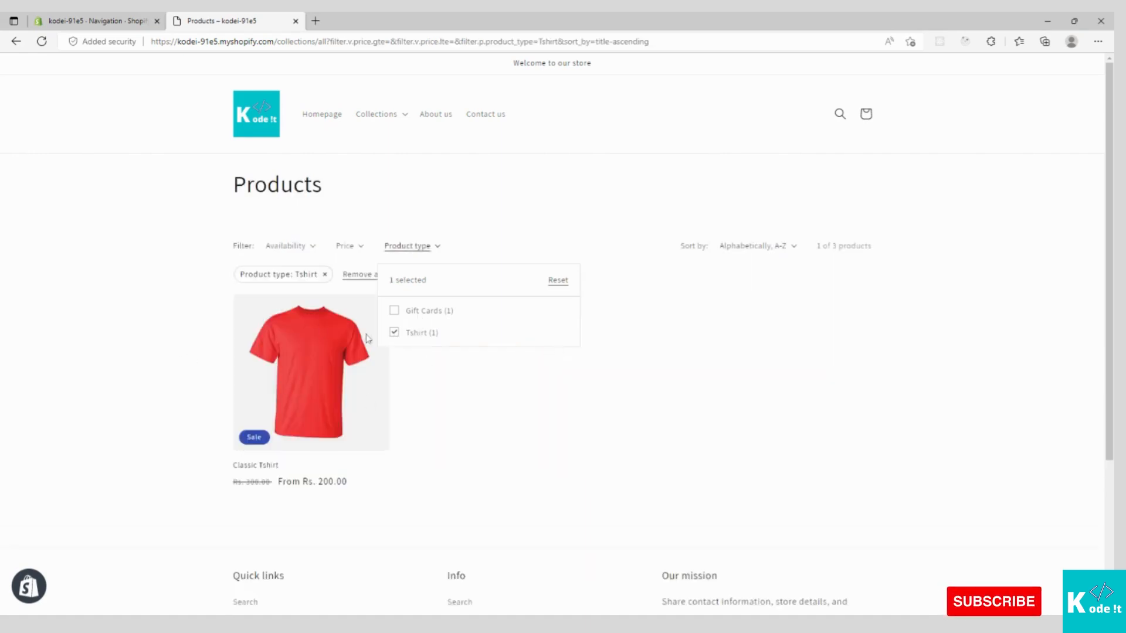
{"action": "left_click", "coordinate": [394, 333]}
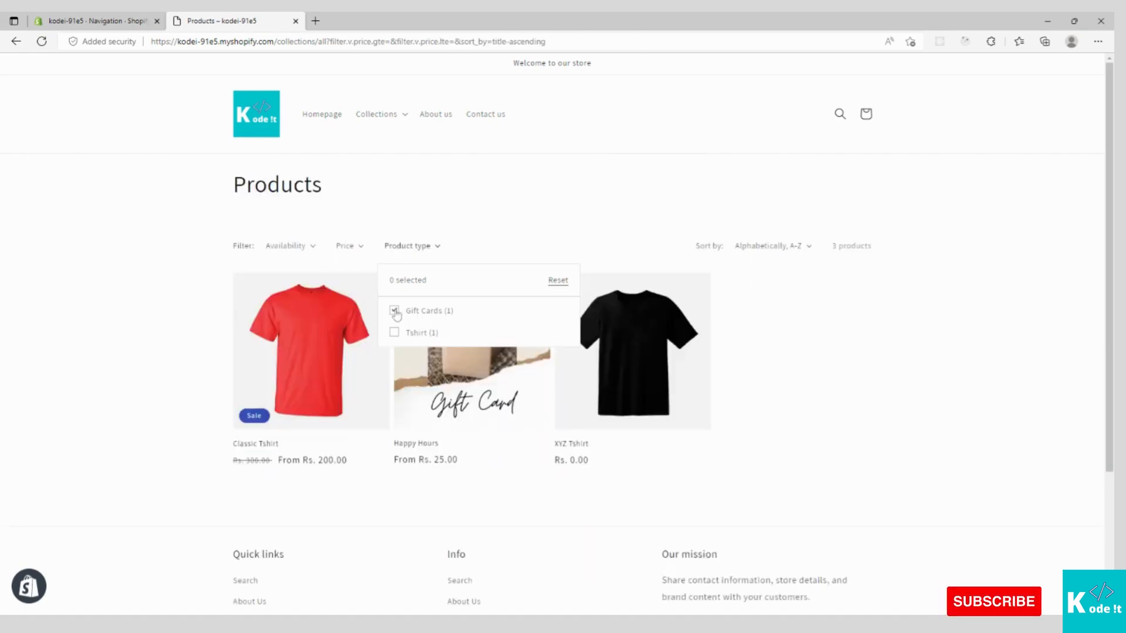
{"action": "left_click", "coordinate": [395, 312]}
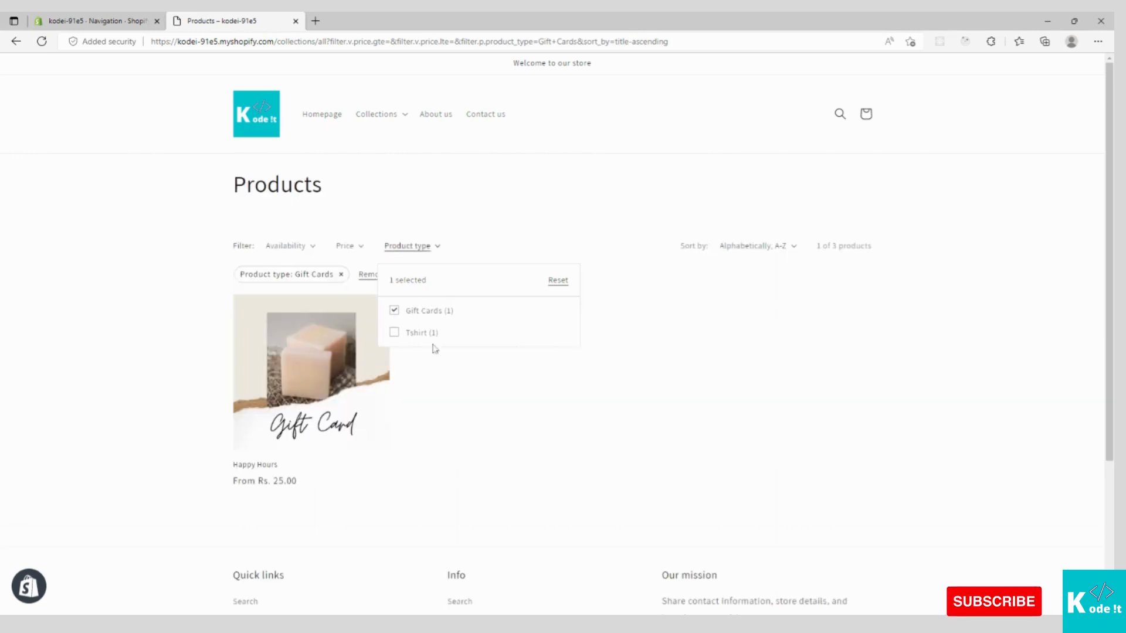
{"action": "left_click", "coordinate": [394, 311]}
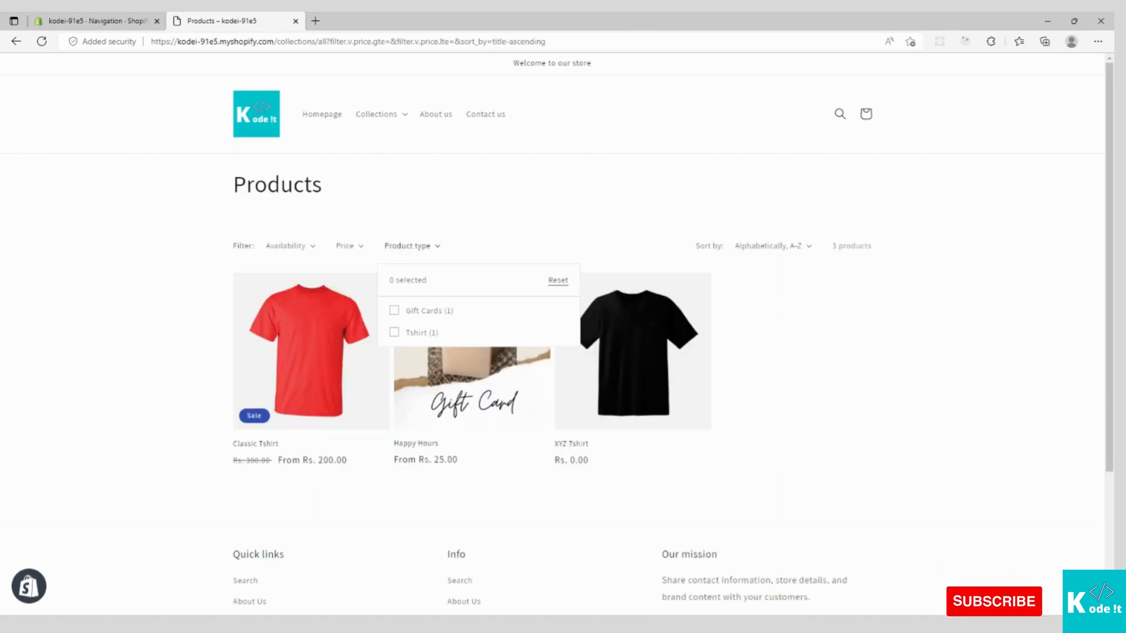
{"action": "left_click", "coordinate": [120, 498]}
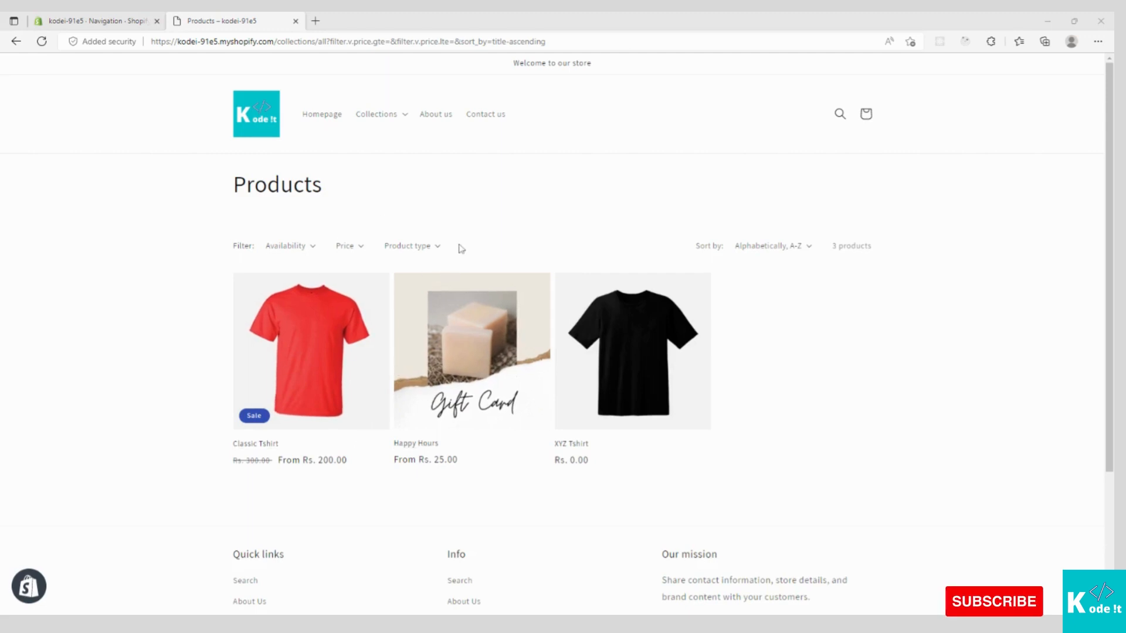
- In the admin's Navigation settings, add the Color filter, remove the Availability filter, and save the changes
{"action": "left_click", "coordinate": [90, 14]}
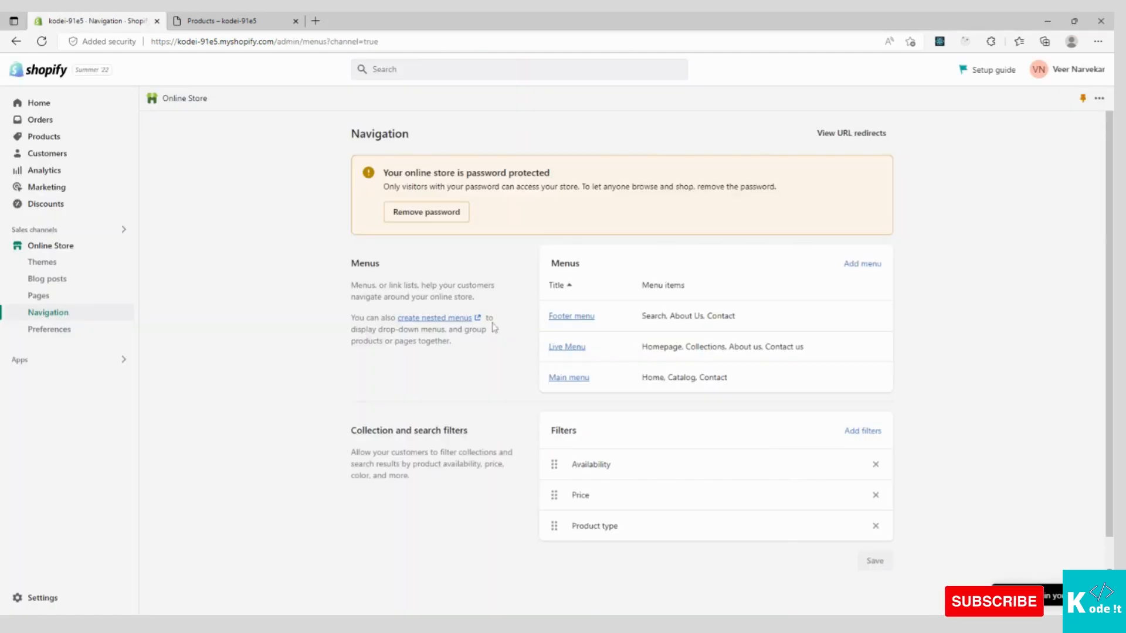
{"action": "left_click", "coordinate": [856, 435]}
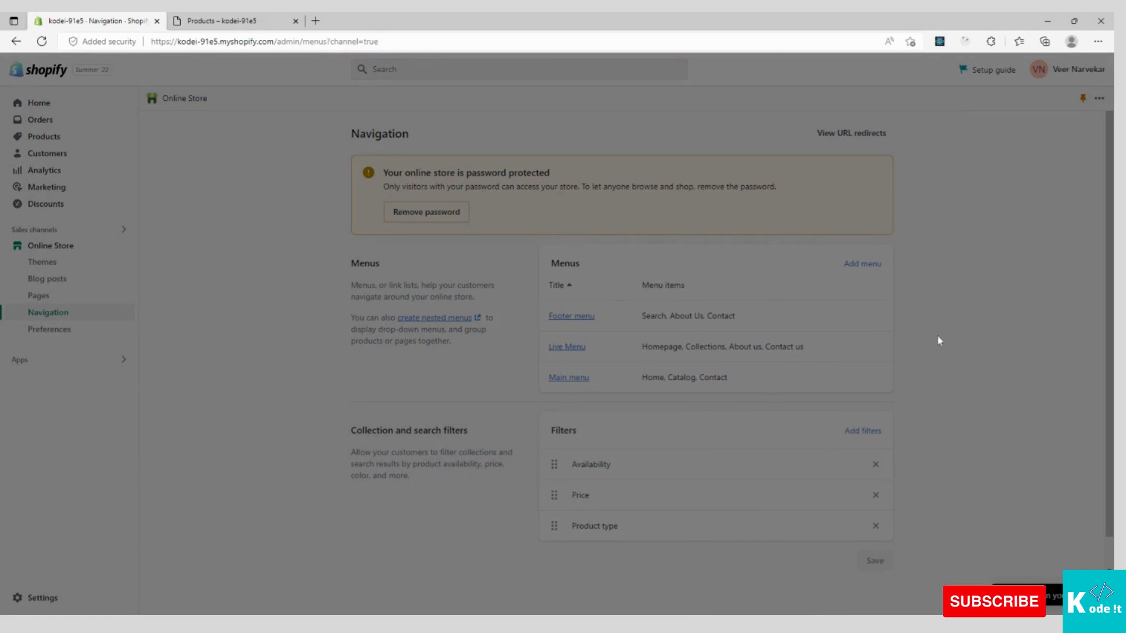
{"action": "scroll", "coordinate": [505, 316], "scroll_direction": "down", "scroll_amount": 1}
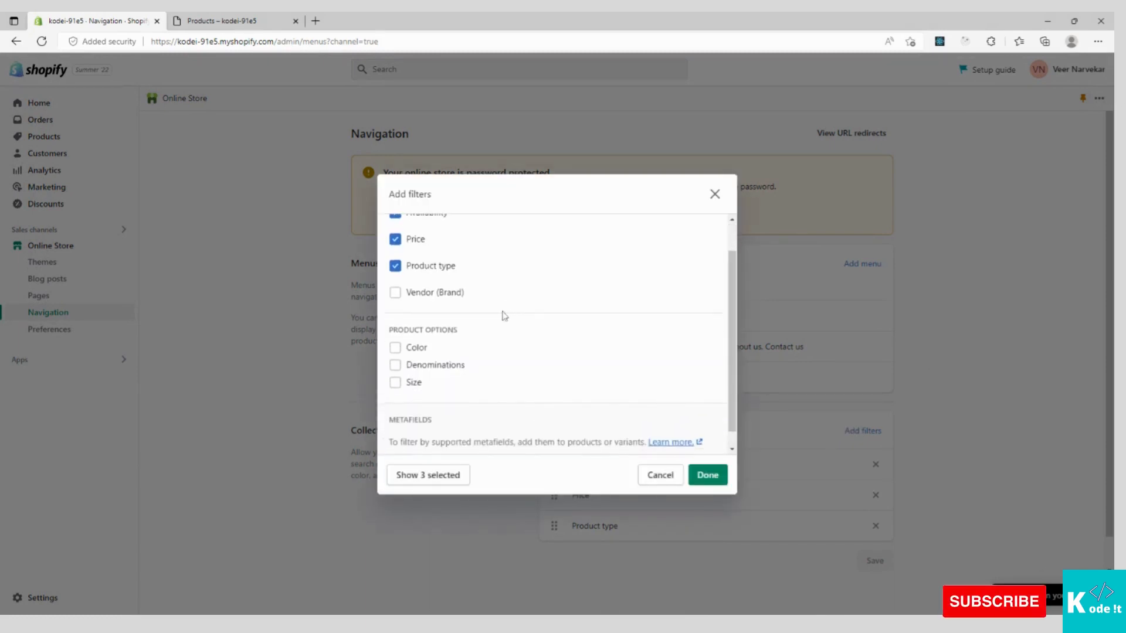
{"action": "left_click", "coordinate": [396, 348]}
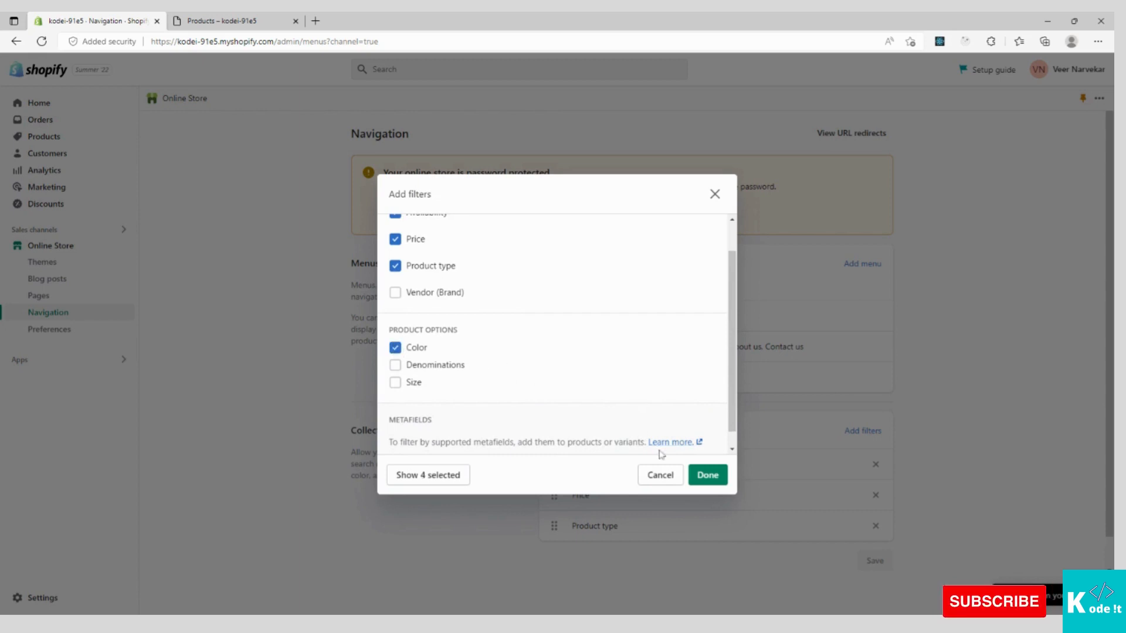
{"action": "left_click", "coordinate": [707, 476]}
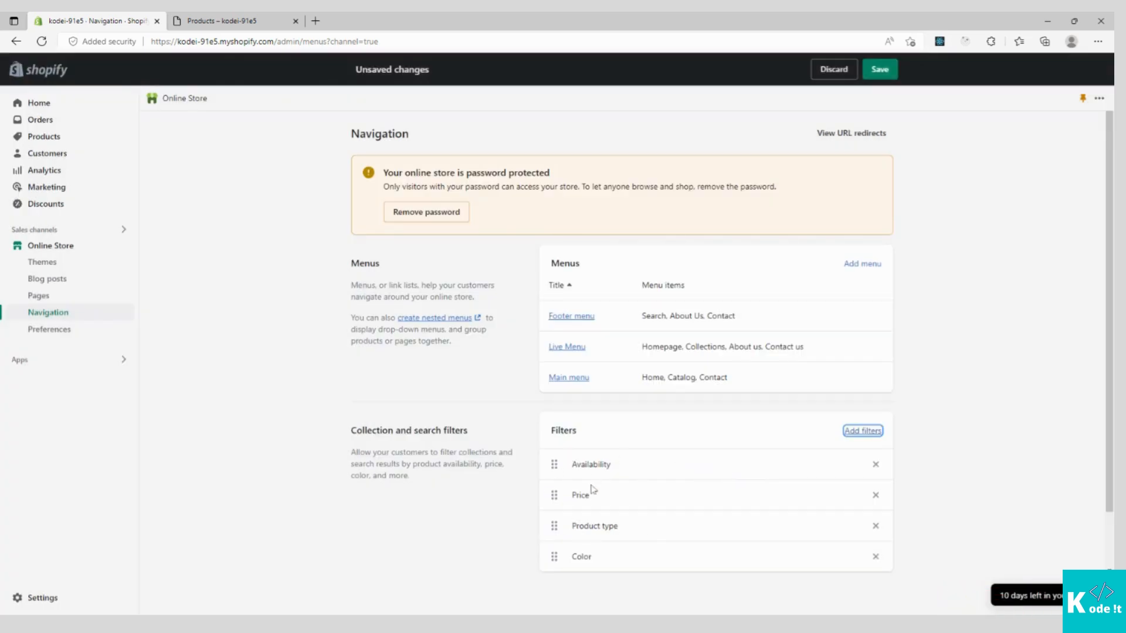
{"action": "left_click", "coordinate": [876, 464]}
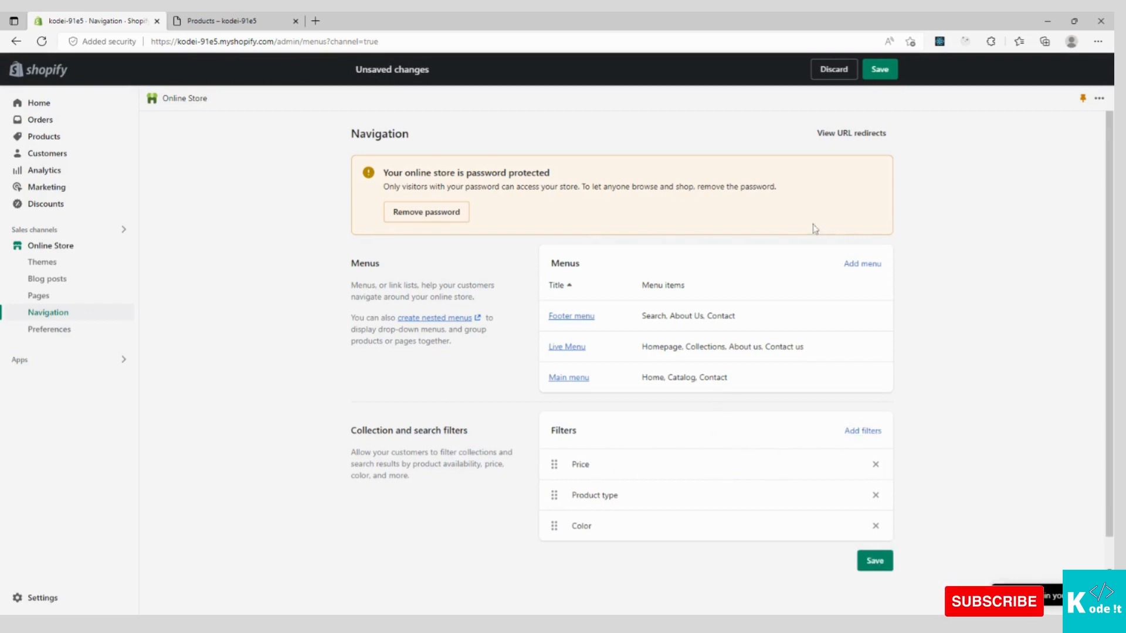
{"action": "left_click", "coordinate": [881, 70]}
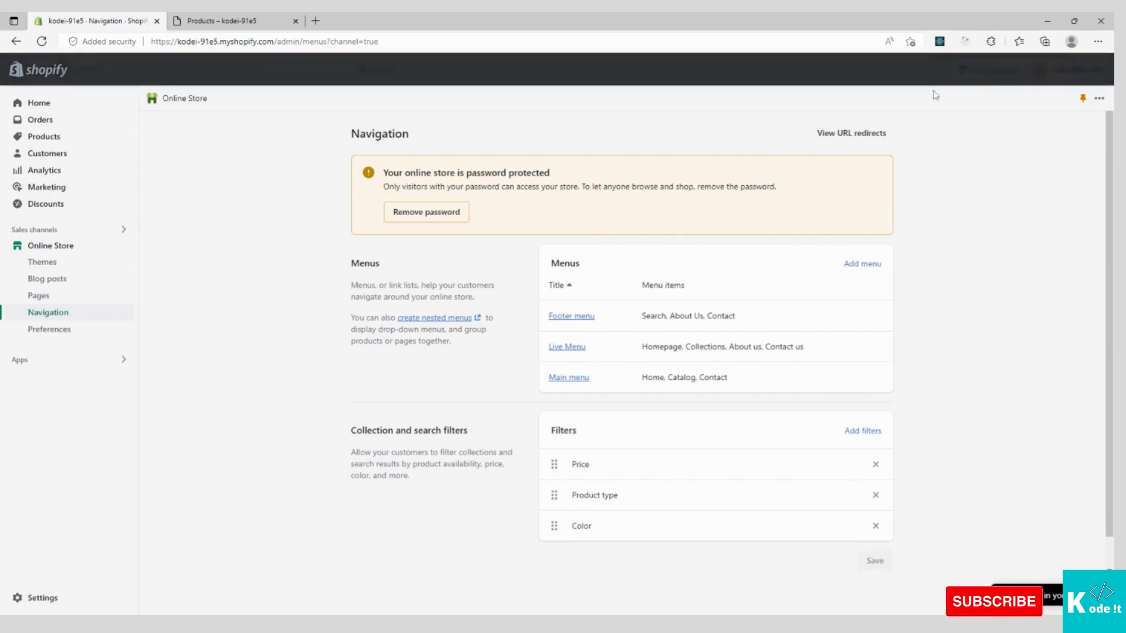
- Reload the storefront's Products page, test the Color filter with Red and Black separately, and reset it
{"action": "left_click", "coordinate": [218, 17]}
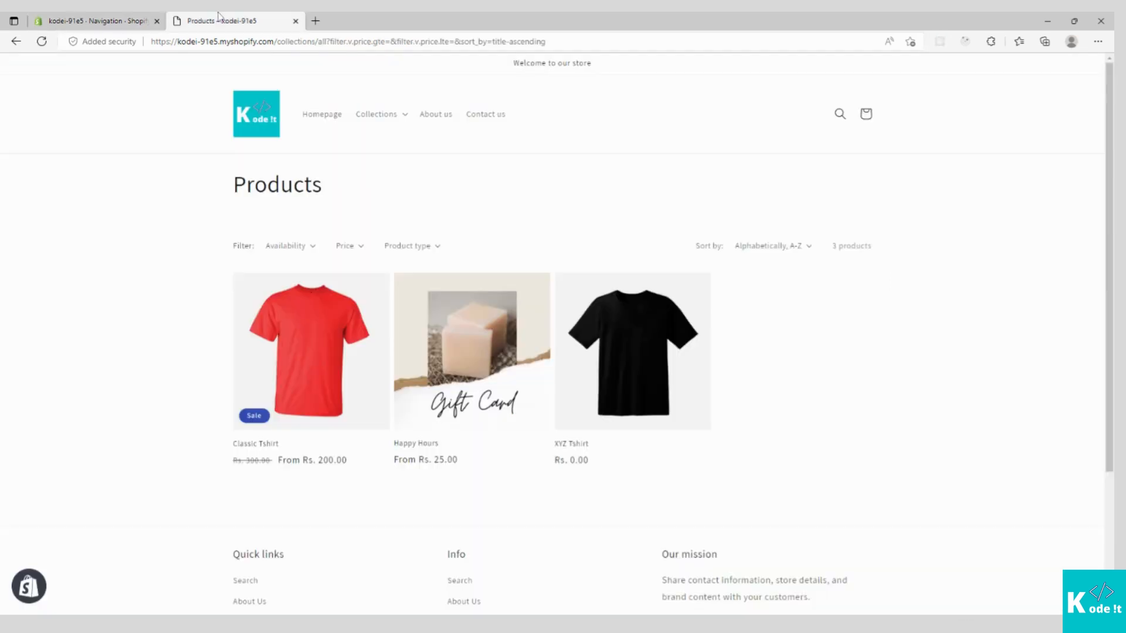
{"action": "left_click", "coordinate": [36, 43]}
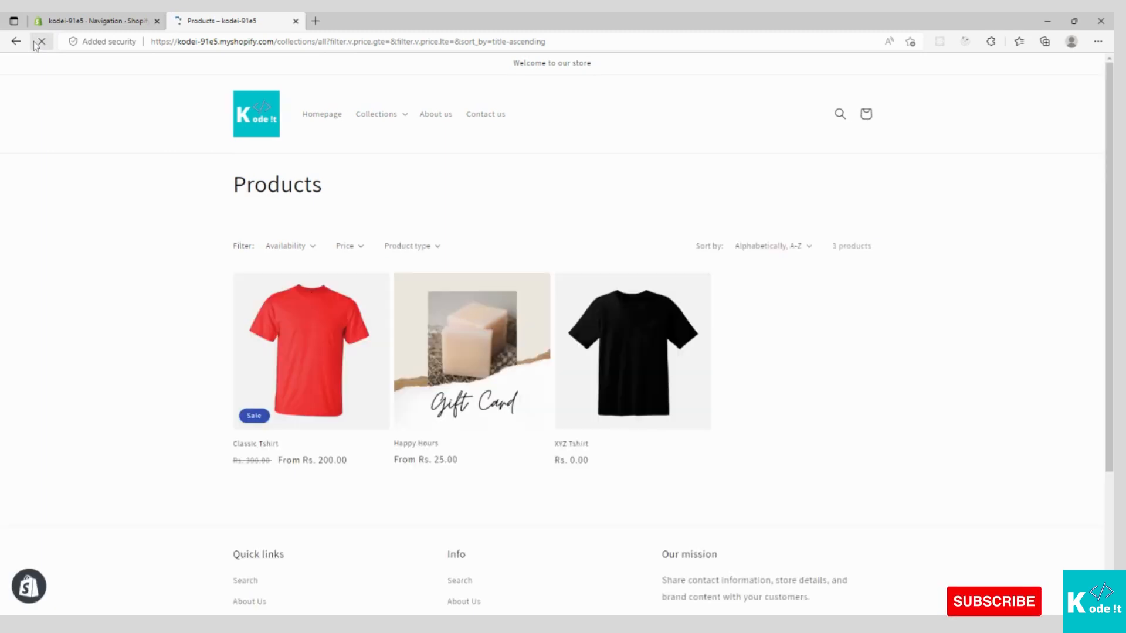
{"action": "left_click", "coordinate": [42, 45]}
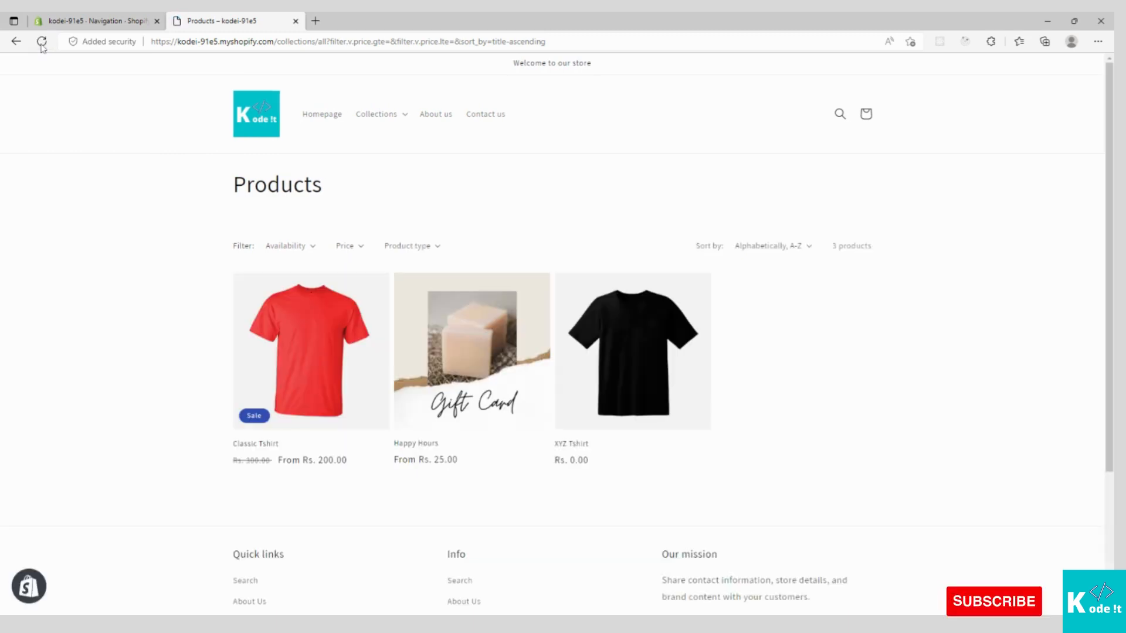
{"action": "left_click", "coordinate": [41, 42]}
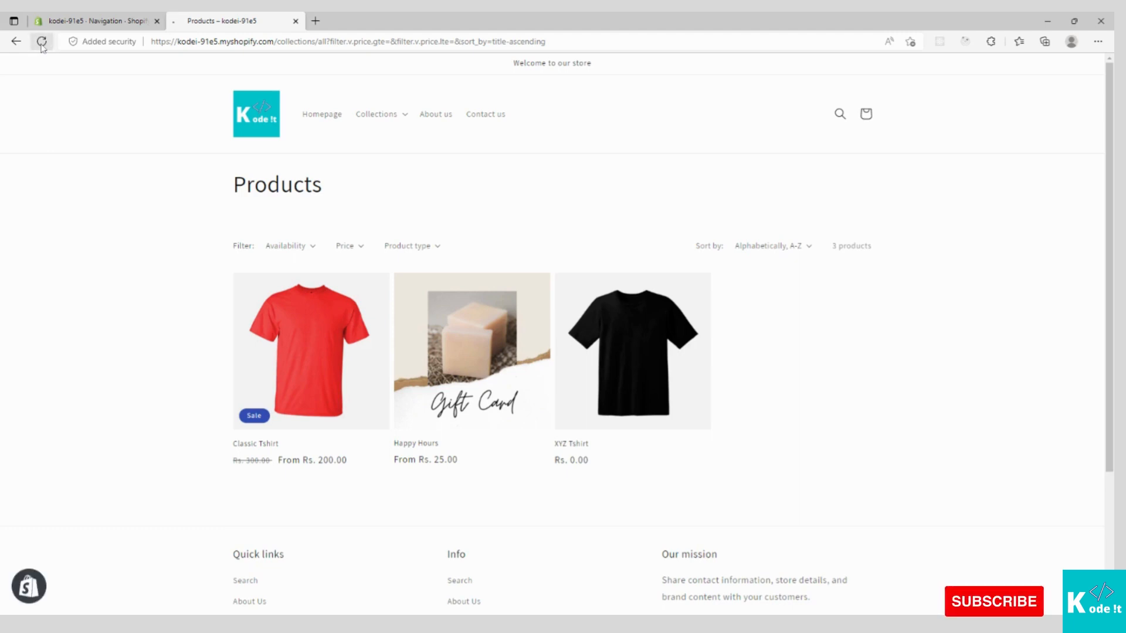
{"action": "left_click", "coordinate": [41, 41]}
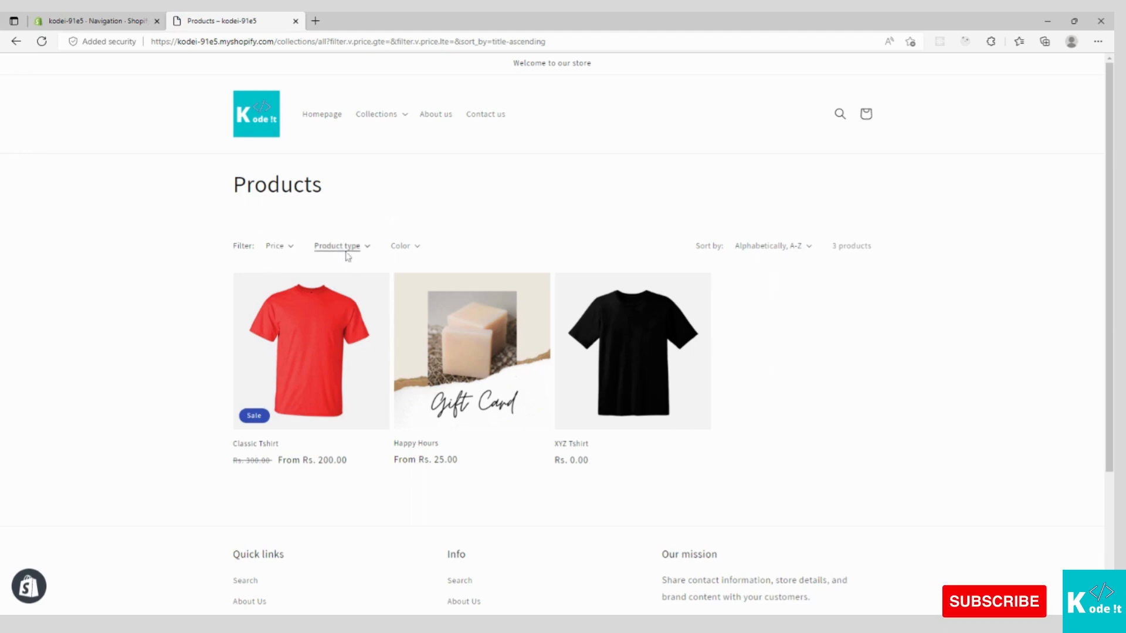
{"action": "left_click", "coordinate": [420, 251]}
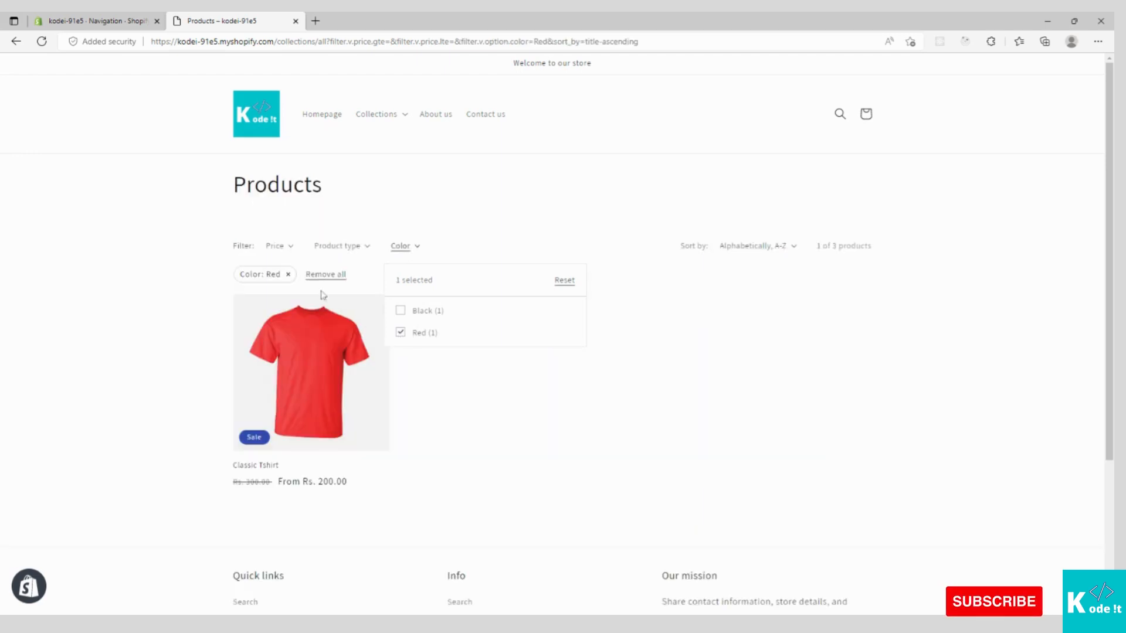
{"action": "left_click", "coordinate": [400, 332]}
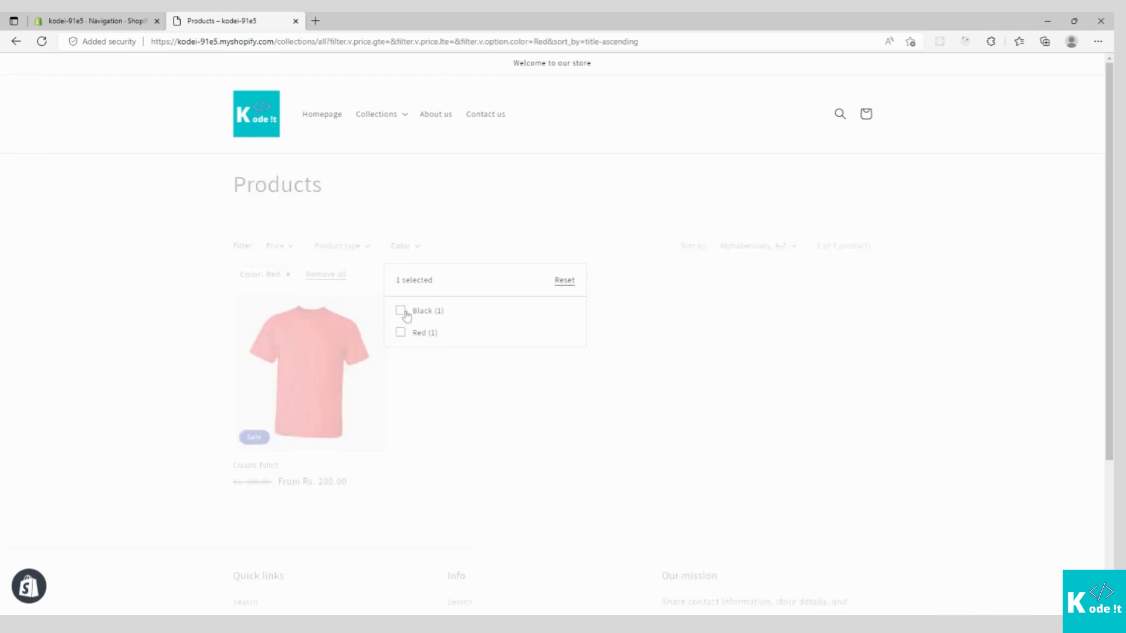
{"action": "left_click", "coordinate": [401, 312]}
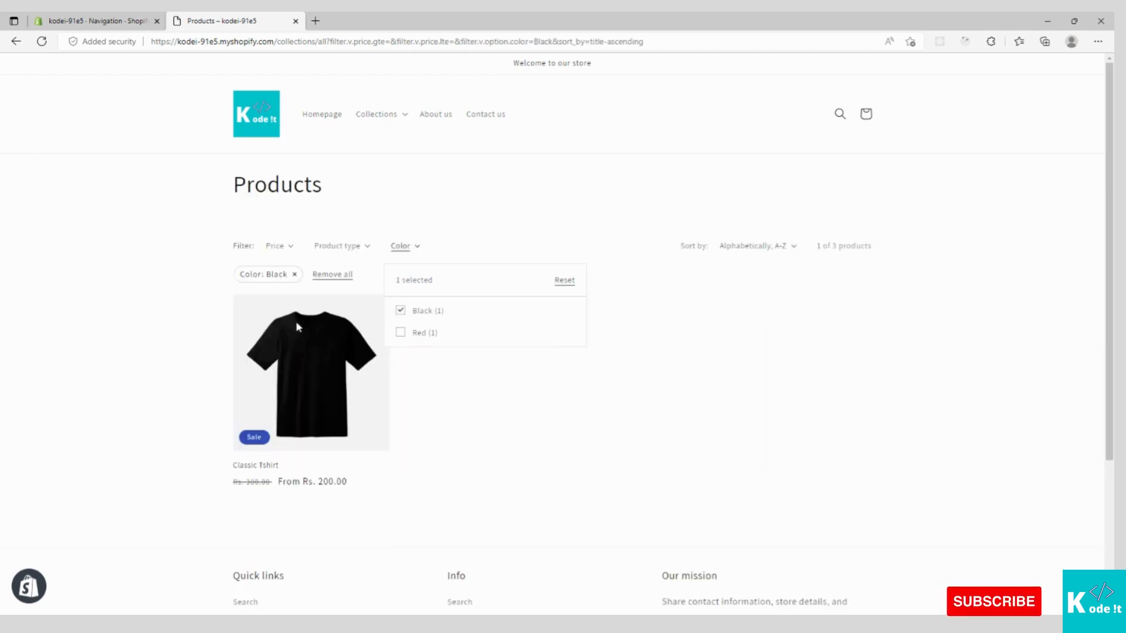
{"action": "left_click", "coordinate": [565, 282]}
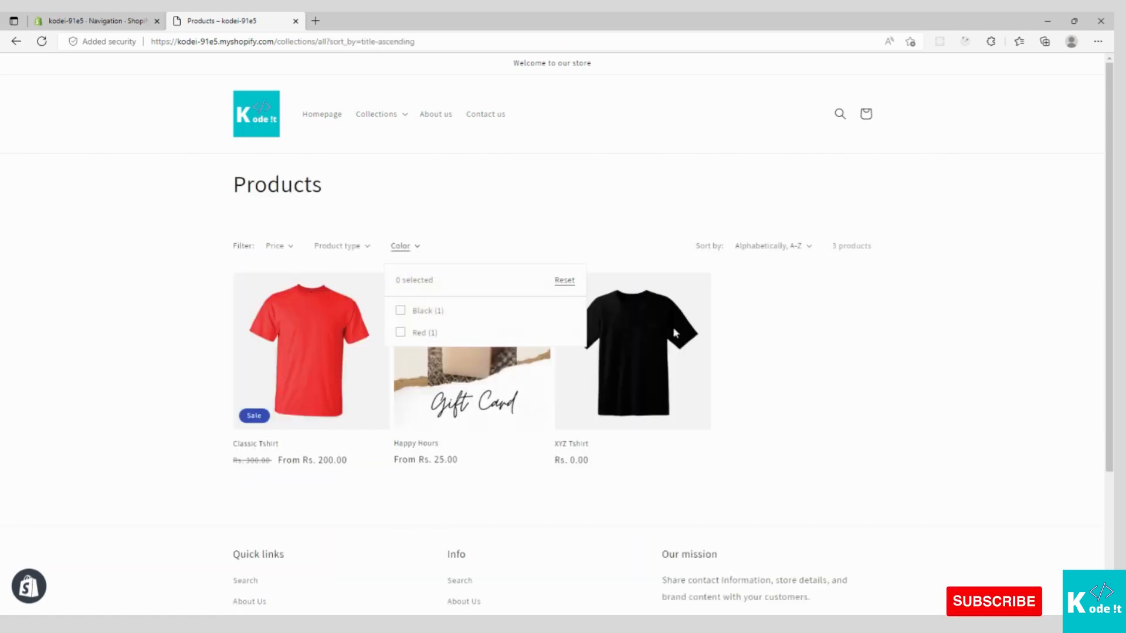
{"action": "left_click", "coordinate": [189, 356]}
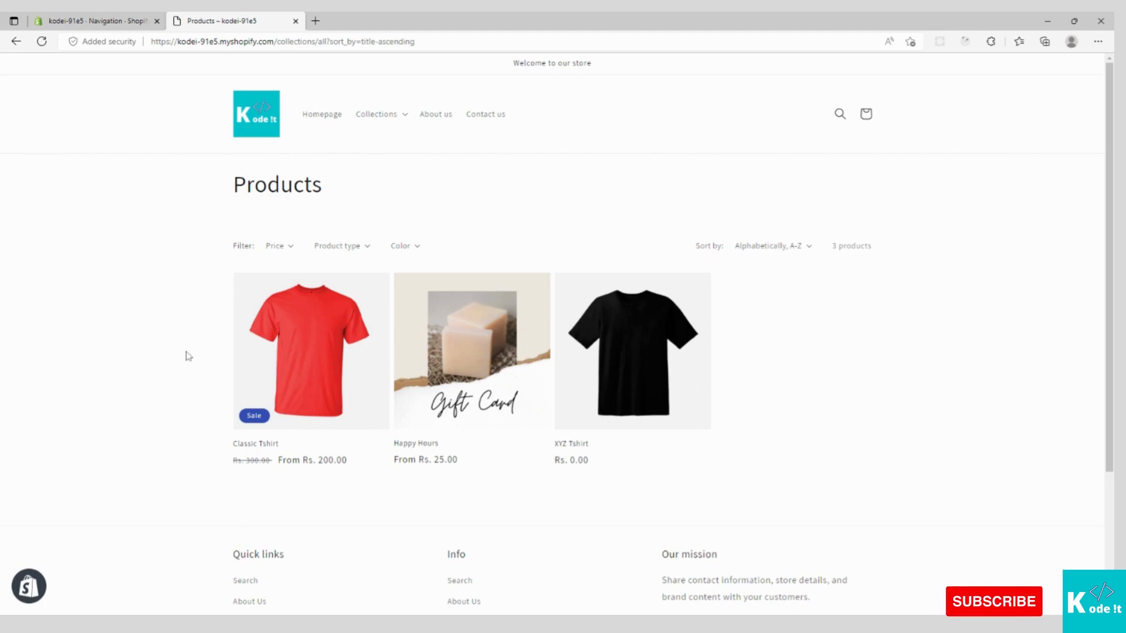